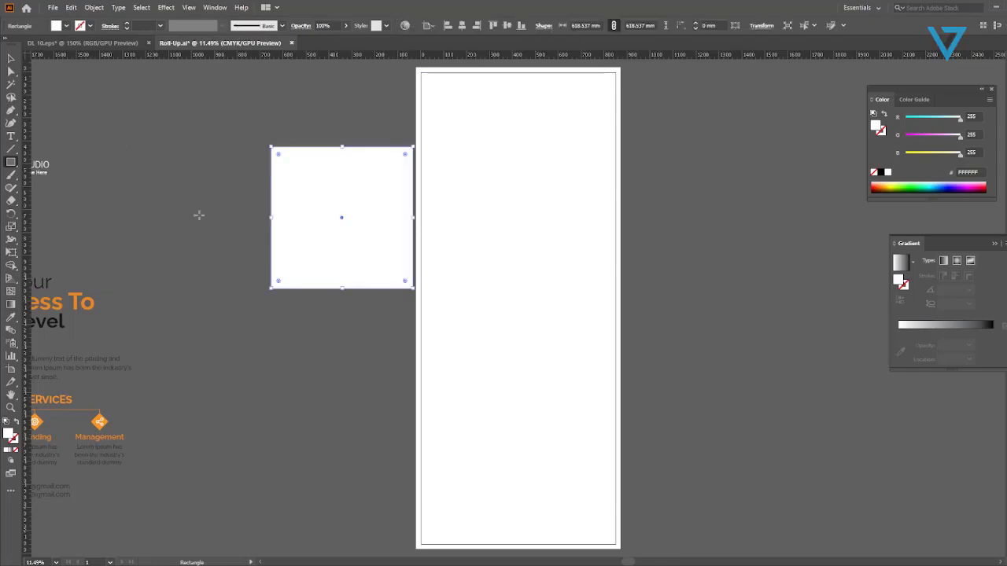
Rotate the white square beside the artboard by 45° into a diamond.
left_click(11, 59)
left_click(233, 189)
right_click(332, 190)
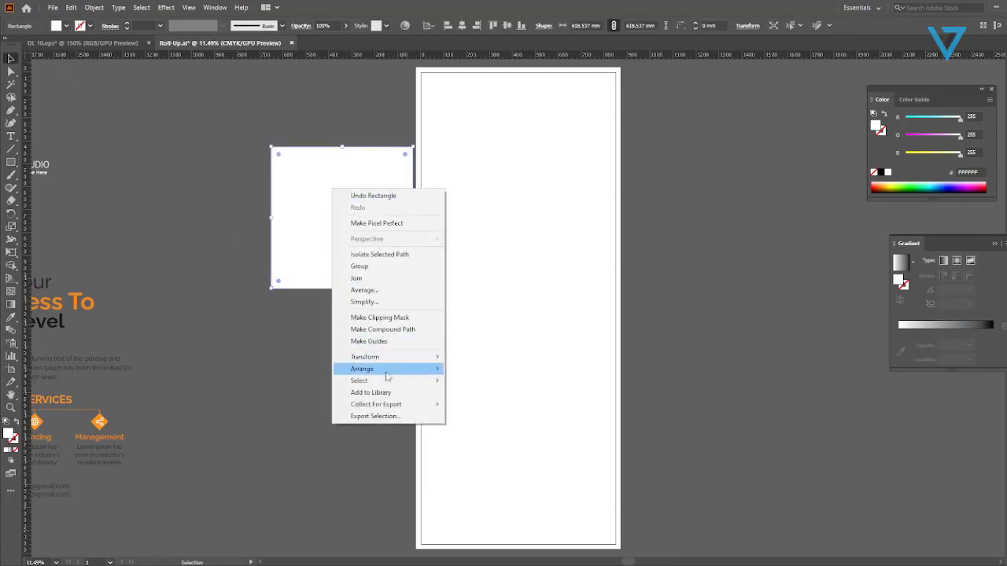
mouse_move(387, 377)
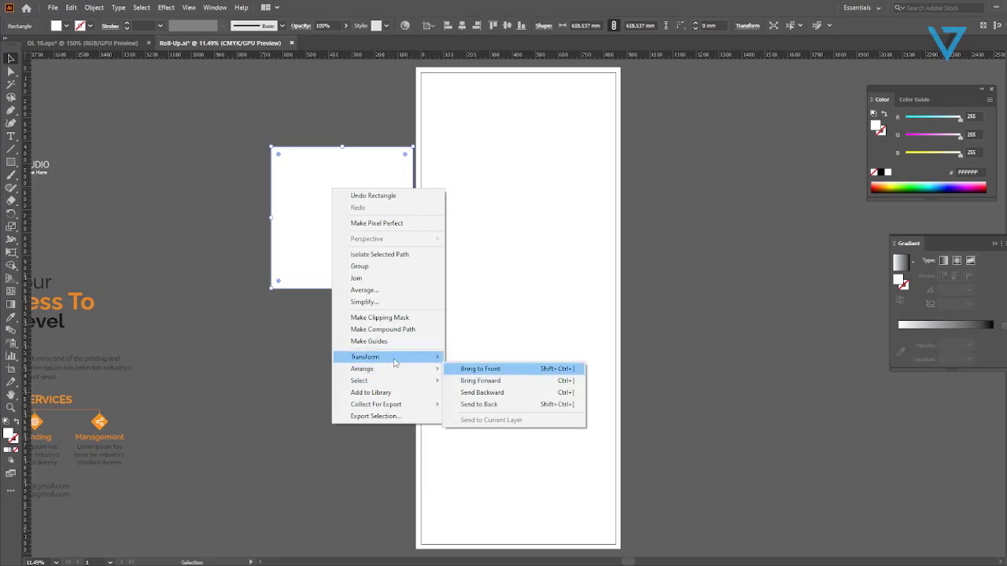
mouse_move(395, 359)
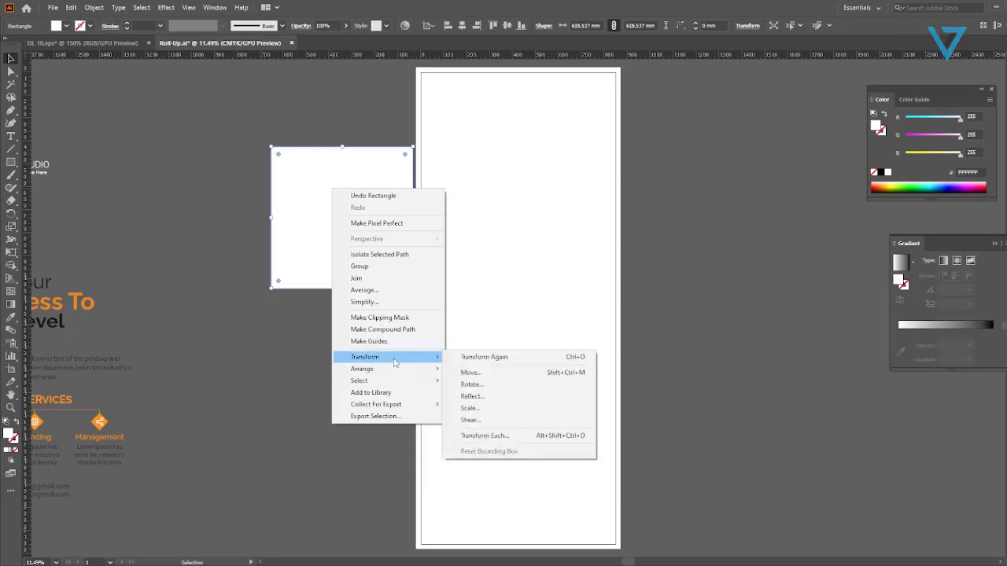
left_click(489, 388)
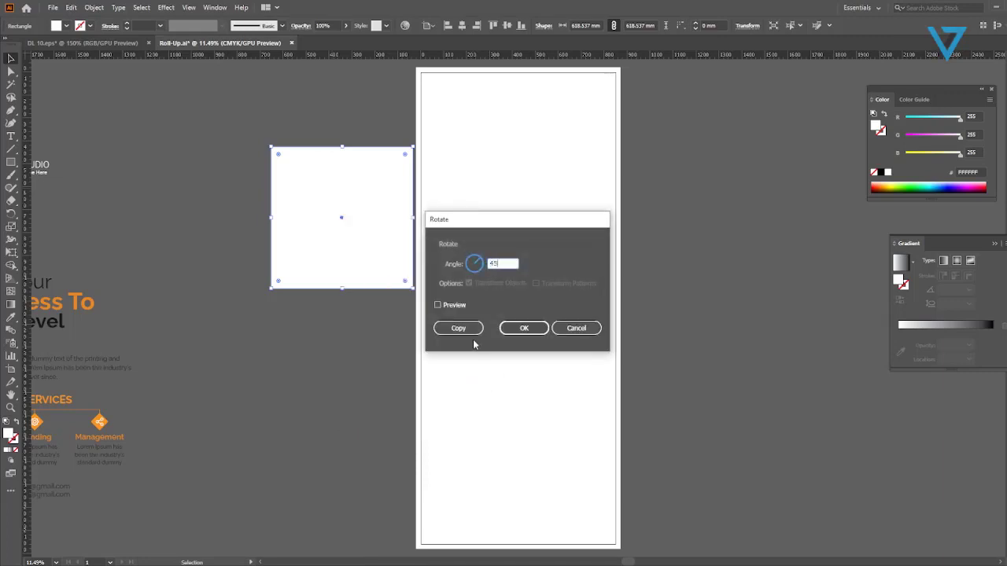
type("45")
left_click(438, 305)
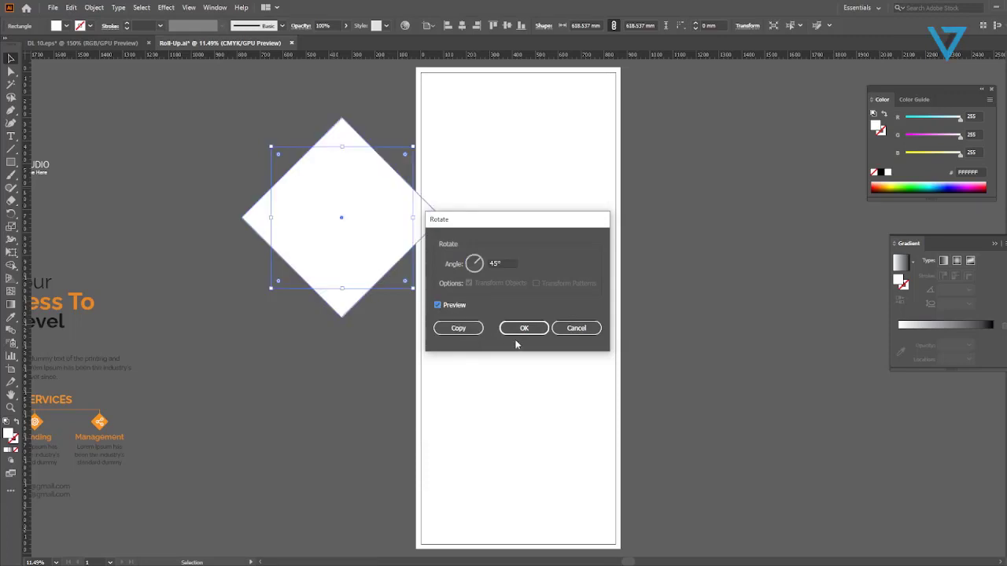
left_click(519, 329)
left_click(233, 283)
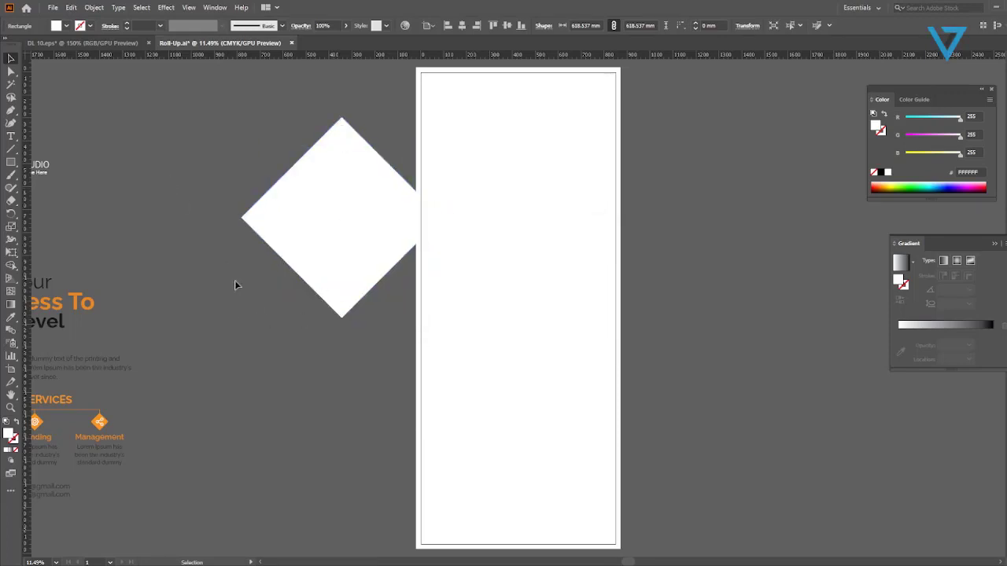
Move the diamond over the top of the artboard and fill it with the sampled orange-to-red gradient swatch.
scroll(260, 307, "up", 2)
left_click_drag(306, 320, 490, 244)
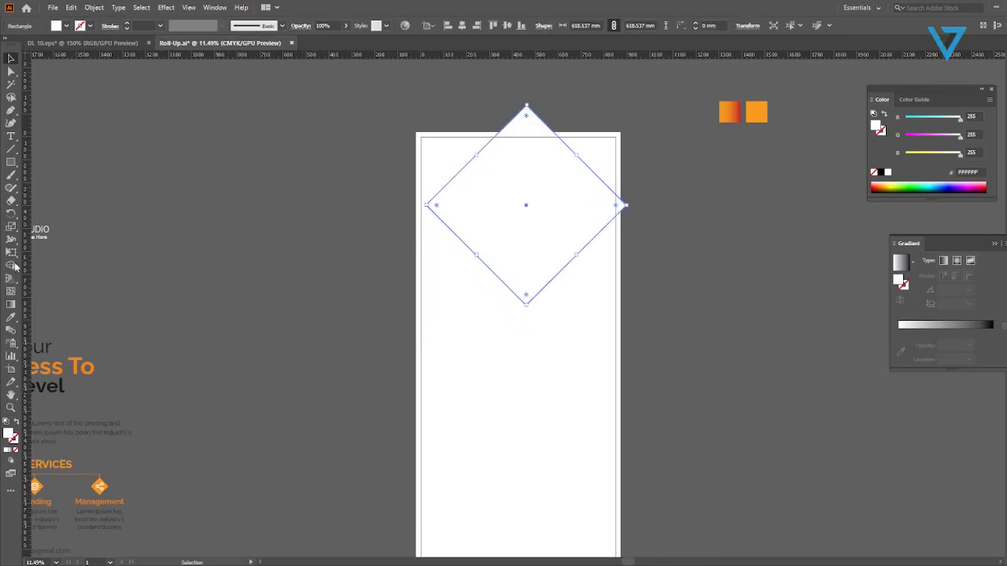
left_click(11, 317)
left_click(720, 120)
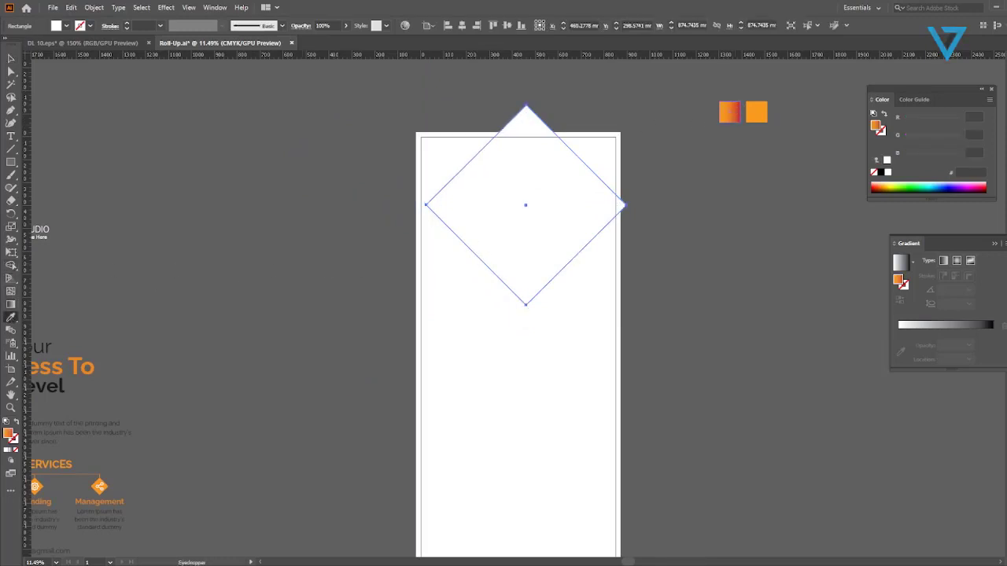
left_click(299, 226)
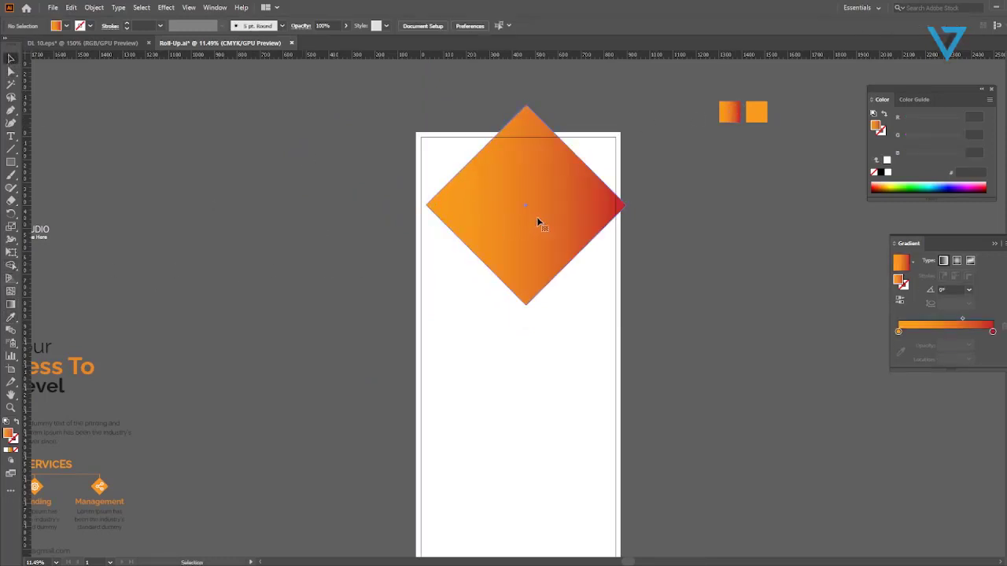
Centre the gradient diamond horizontally on the artboard.
left_click(537, 218)
left_click(589, 26)
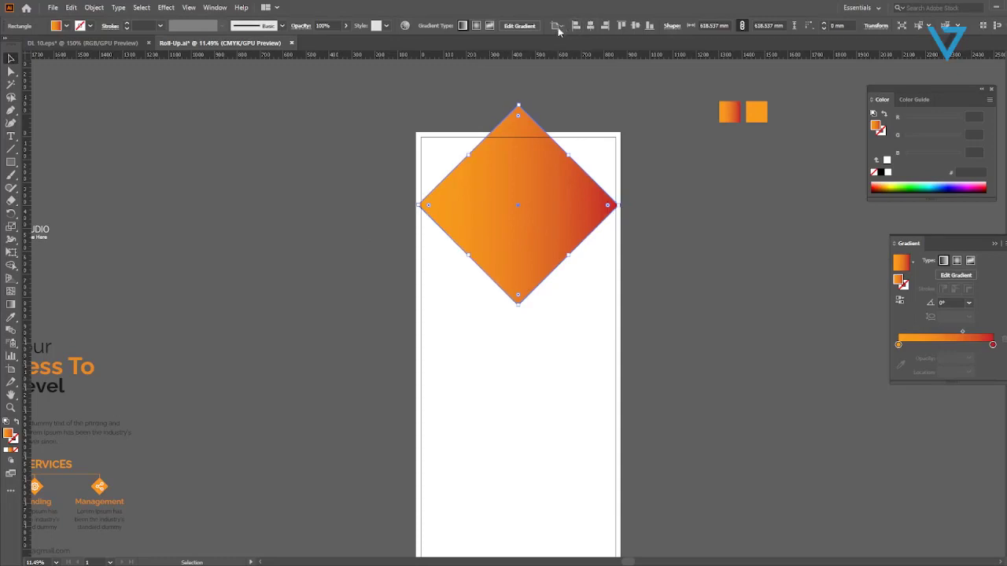
left_click(556, 26)
left_click(561, 63)
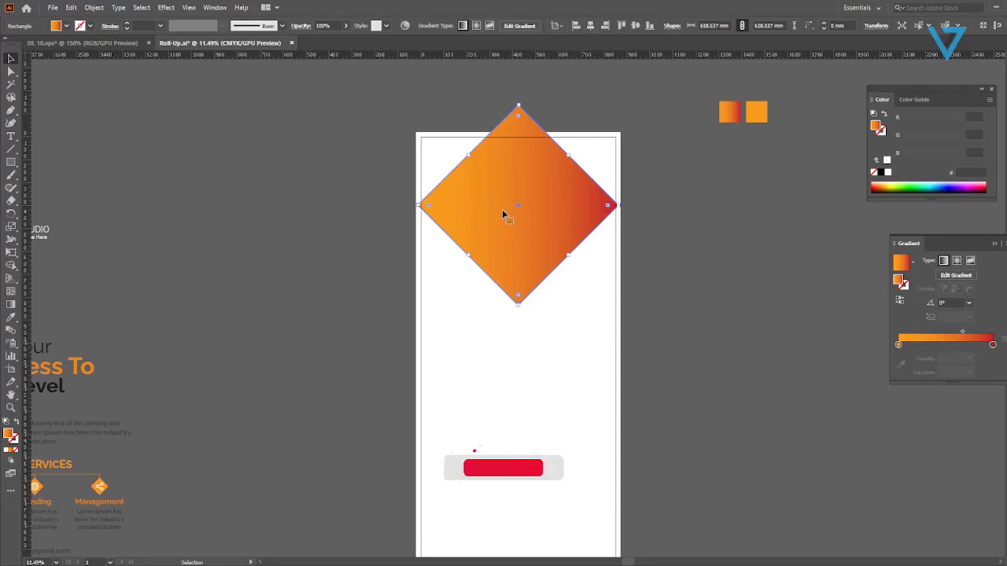
Enlarge the diamond proportionally to about 886 mm per side and shift it slightly upward.
left_click_drag(518, 303, 520, 396)
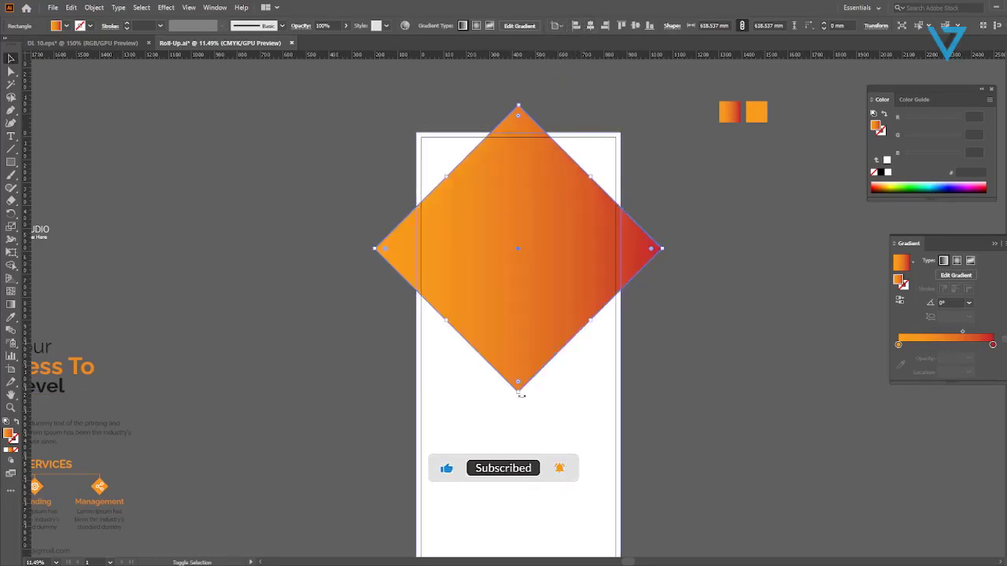
left_click_drag(522, 345, 522, 329)
scroll(508, 393, "down", 3)
scroll(508, 397, "up", 1)
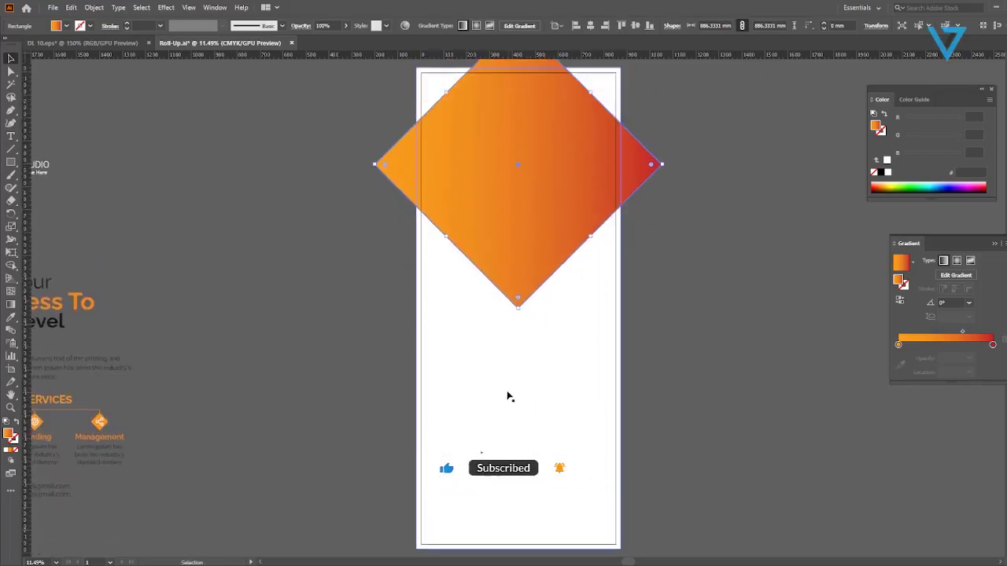
left_click(512, 354)
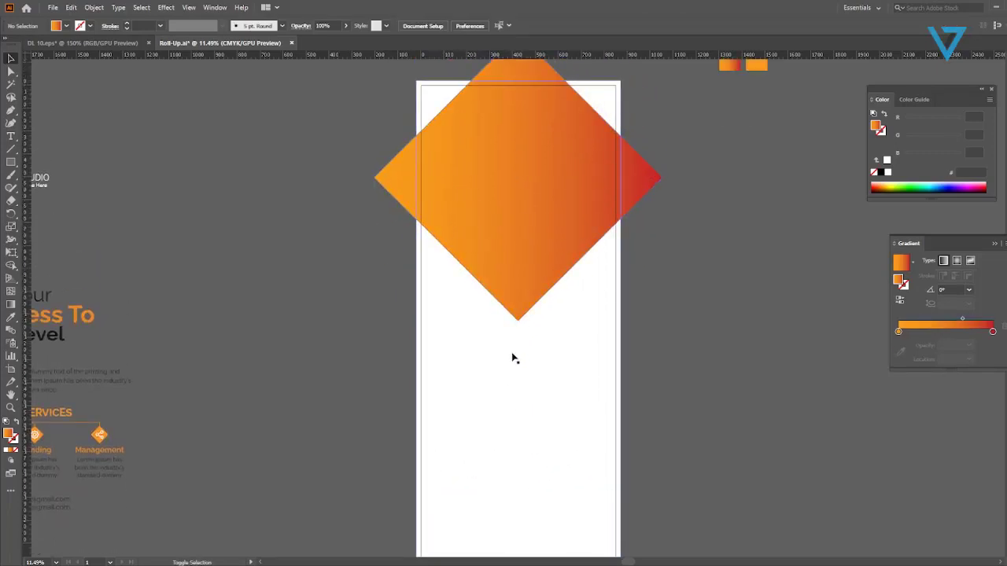
Enlarge the diamond proportionally around its centre to about 1004 mm per side.
left_click(523, 262)
left_click_drag(518, 321, 517, 341)
left_click_drag(520, 305, 508, 304)
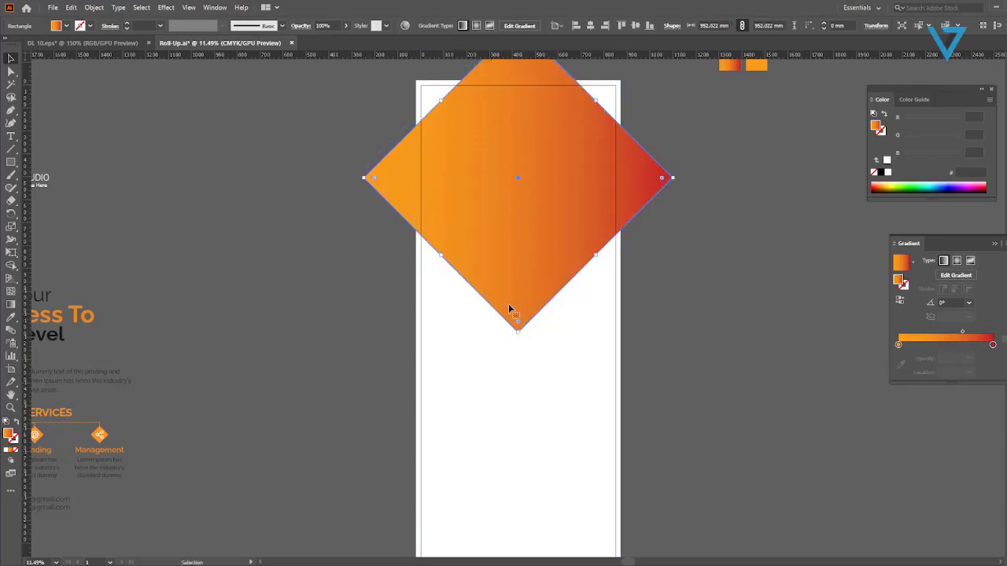
scroll(508, 307, "up", 3)
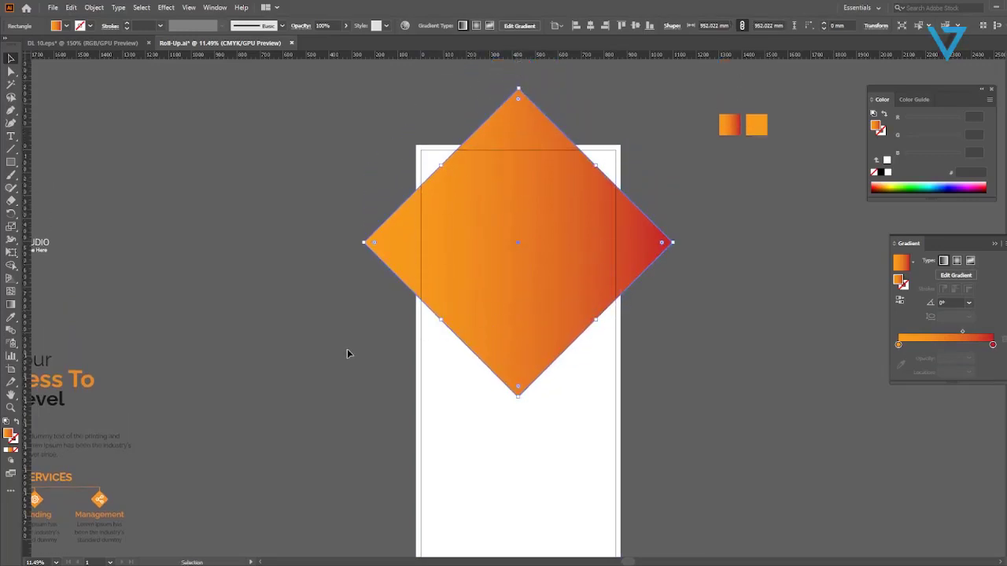
scroll(349, 353, "down", 5)
mouse_move(517, 280)
left_mouse_down()
mouse_move(528, 299)
mouse_move(533, 281)
left_mouse_up()
scroll(662, 321, "up", 3)
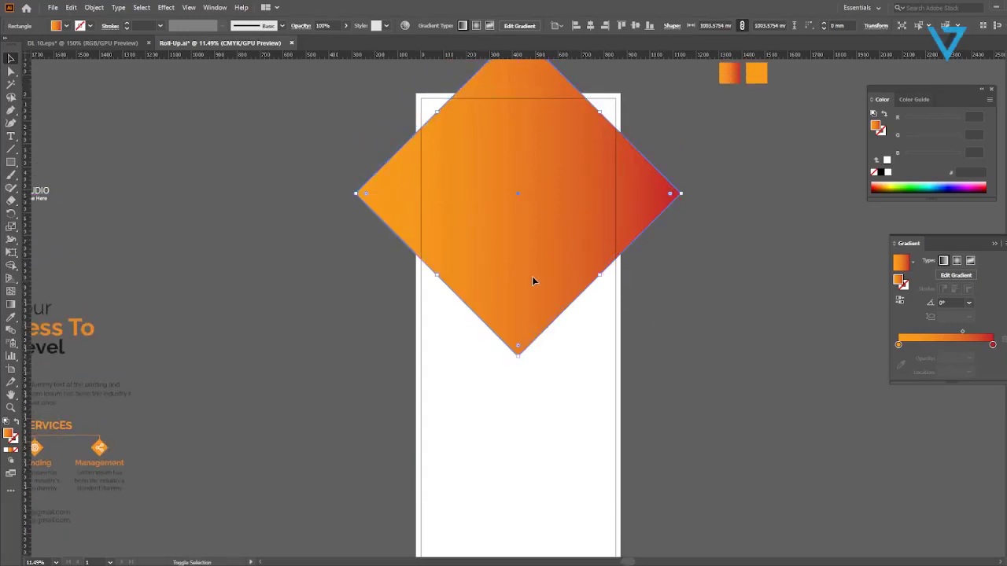
left_click(670, 294)
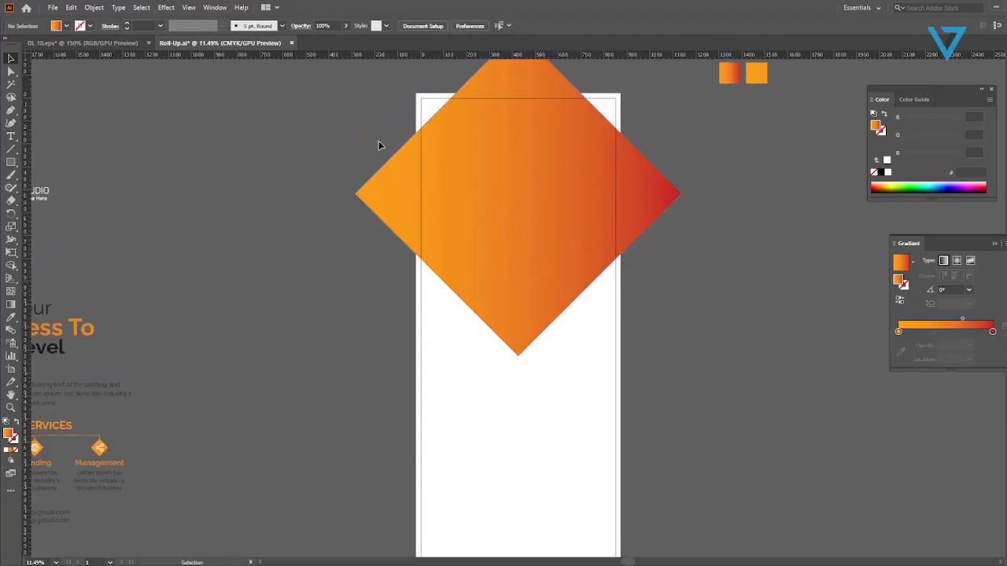
Duplicate the diamond to the right of the artboard and trim the original's parts outside the banner's side and top edges with Shape Builder.
left_click_drag(417, 201, 782, 255)
left_click(472, 228)
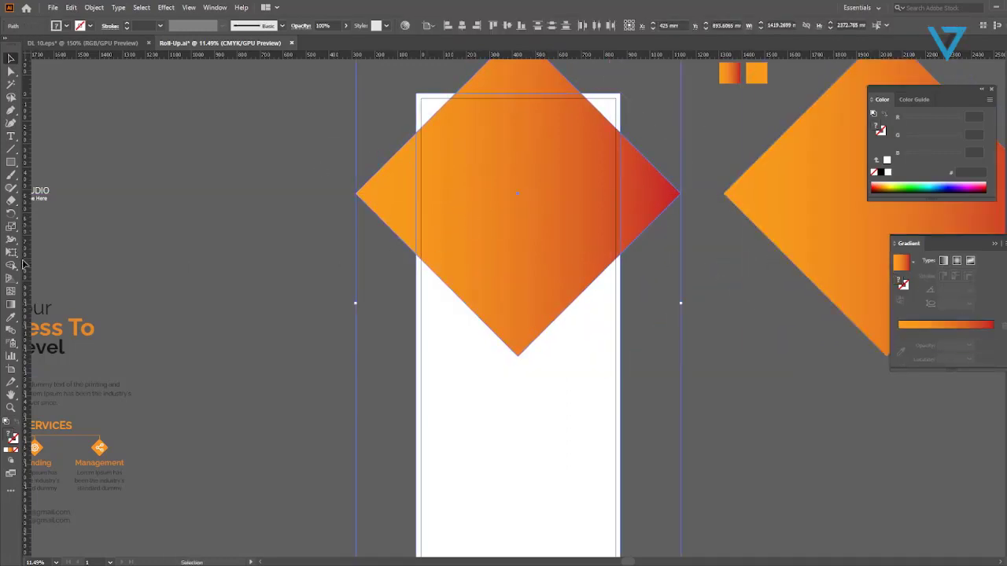
left_click(11, 265)
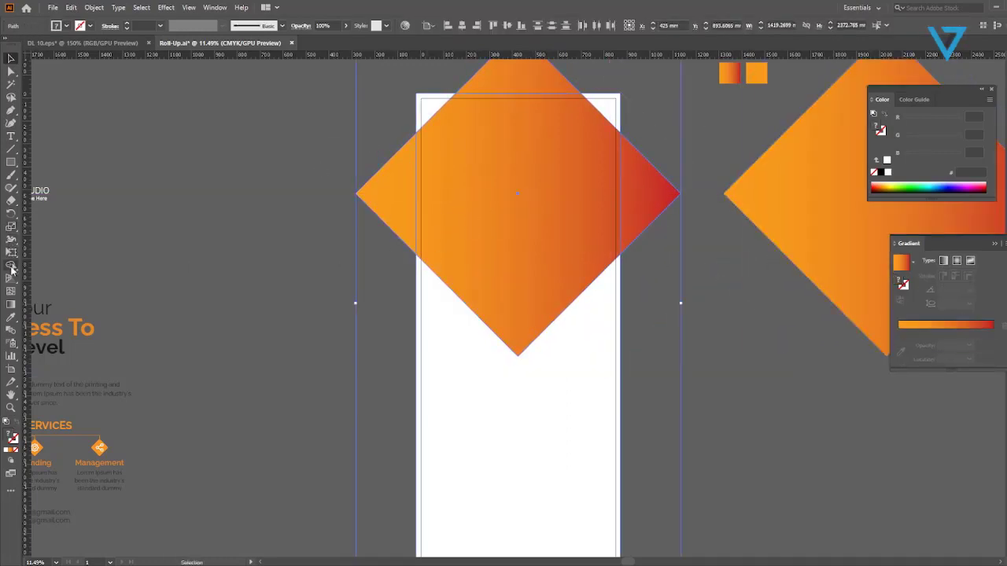
left_click(382, 204, "alt")
left_click(638, 197, "alt")
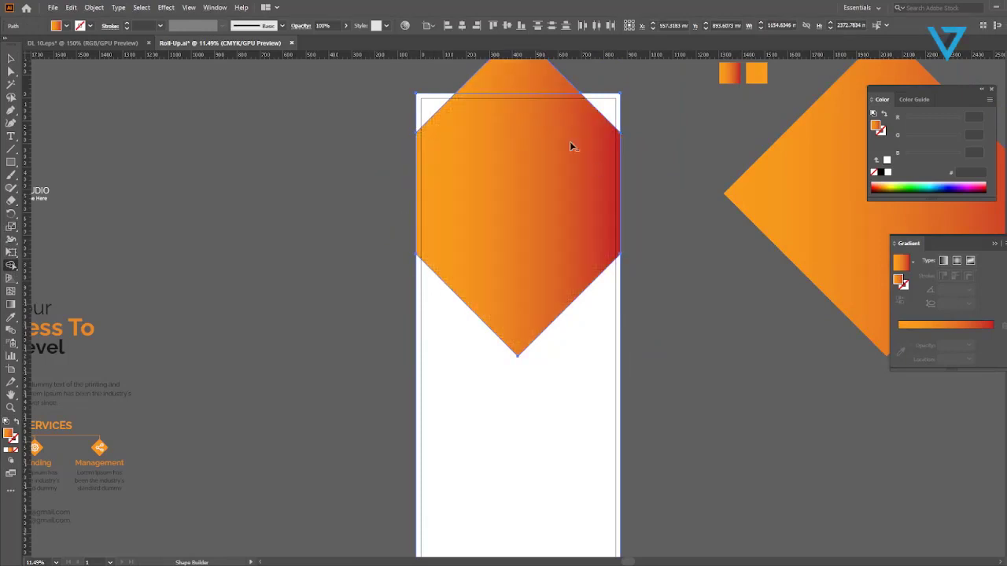
left_click(528, 84, "alt")
left_click(8, 59)
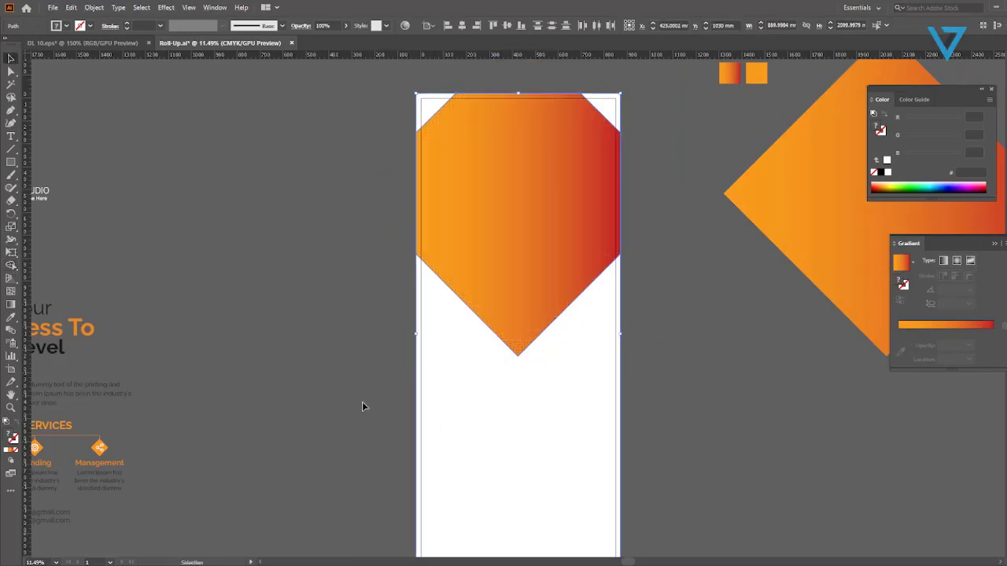
Lock the white background rectangle.
left_click(425, 421)
scroll(379, 396, "up", 1)
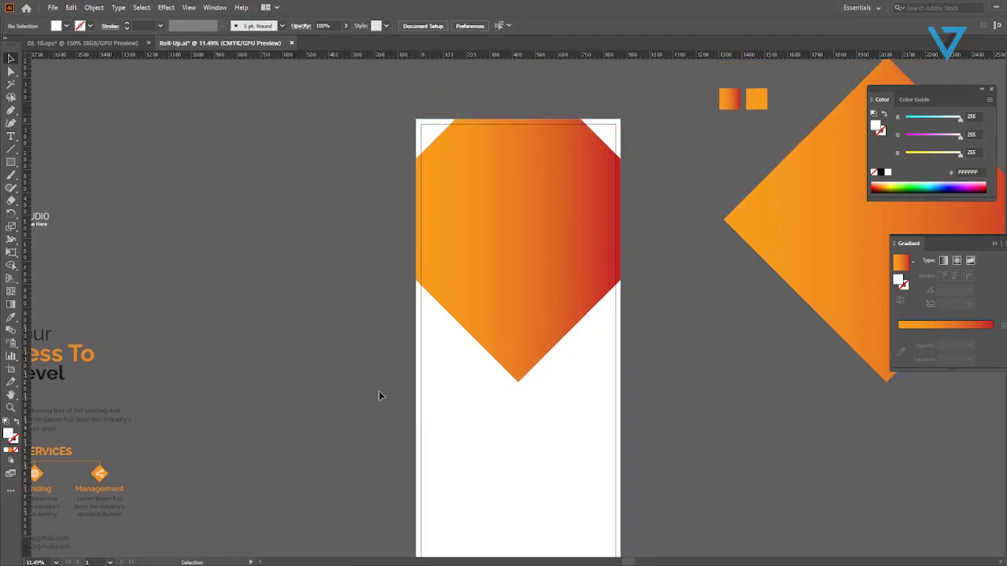
scroll(378, 395, "up", 3)
scroll(332, 397, "down", 6)
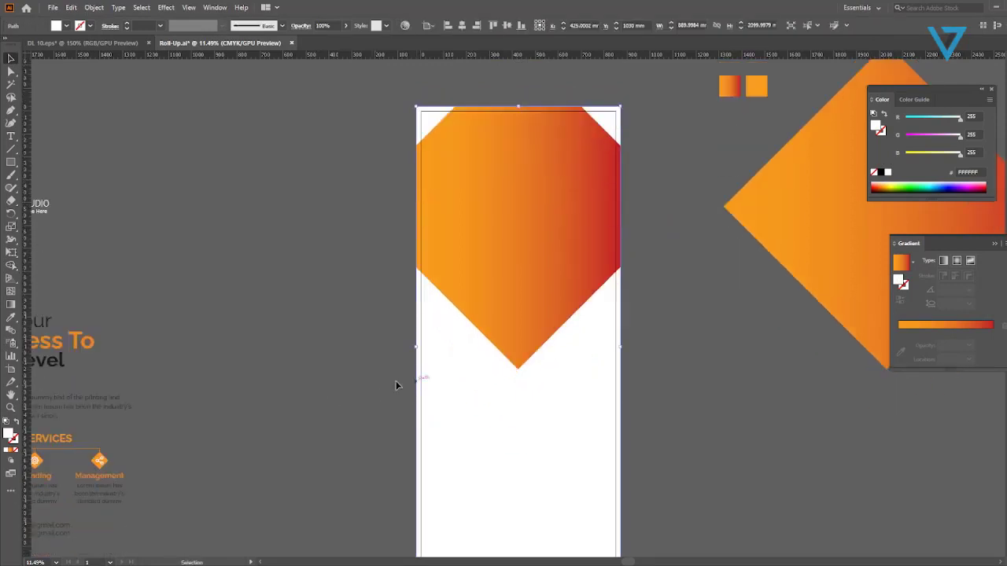
left_click(445, 403)
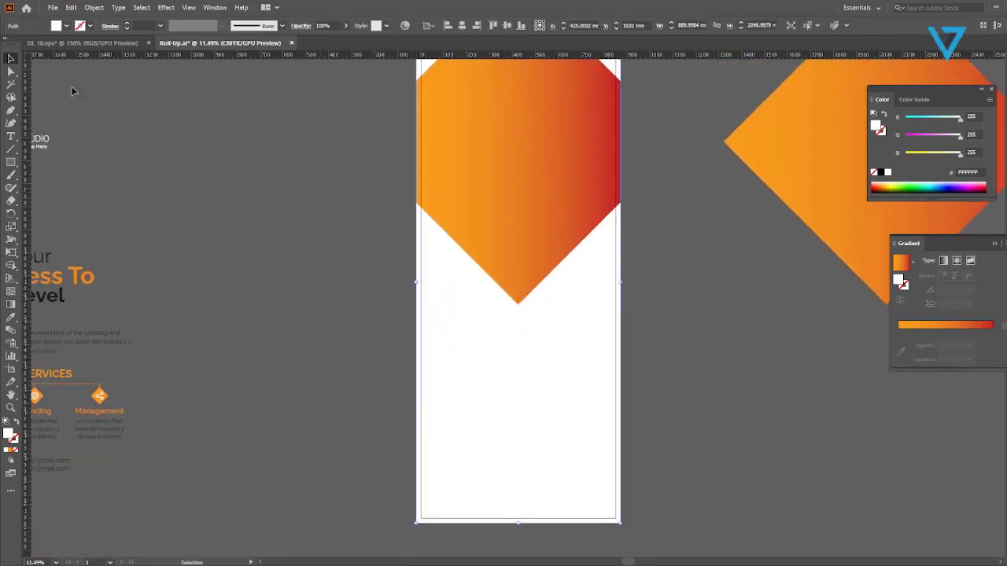
left_click(94, 7)
mouse_move(213, 84)
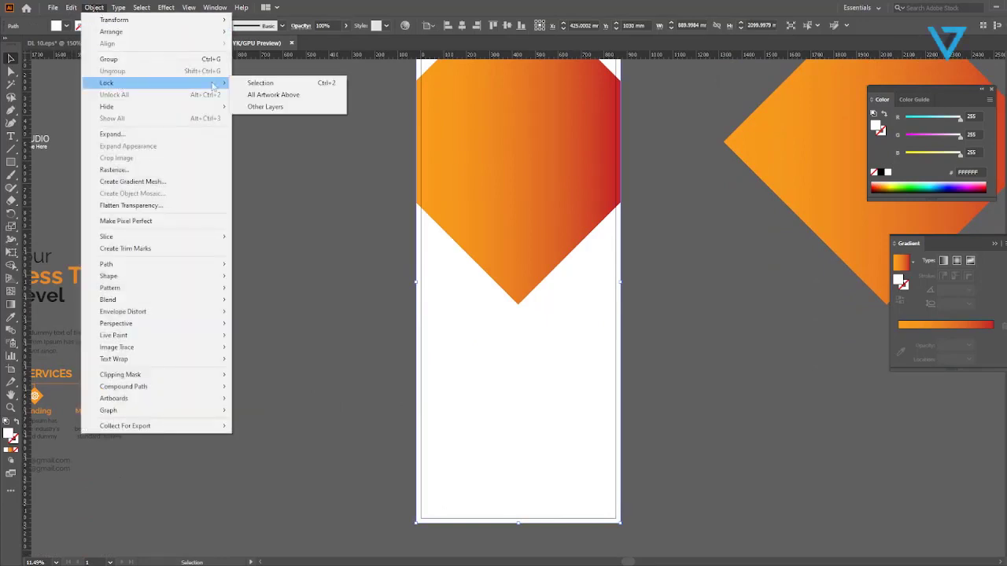
left_click(289, 83)
Extend the orange shape upward past the artboard by raising only its top edge and cut corners about 220 mm.
scroll(353, 312, "up", 3)
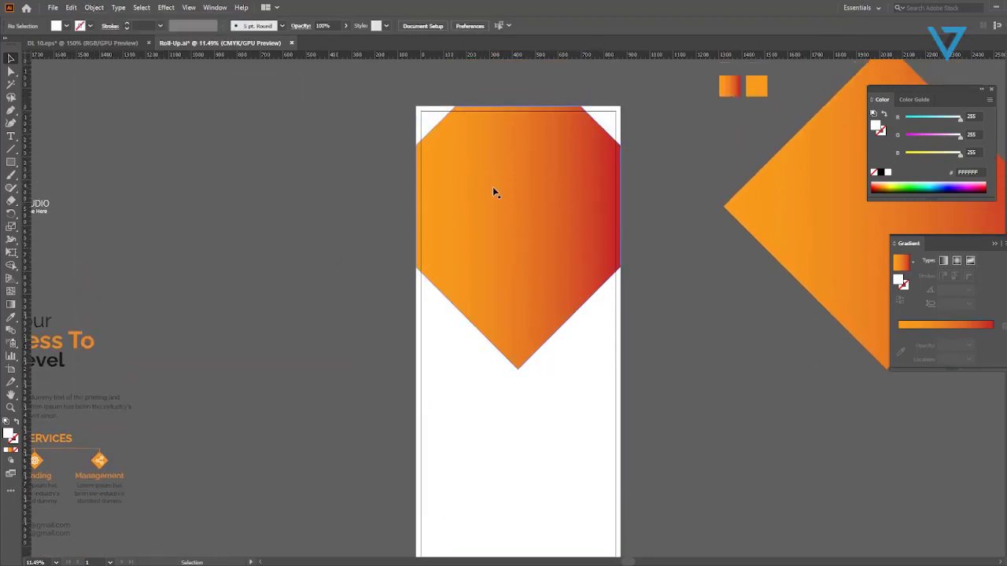
left_click(488, 188)
left_click(11, 71)
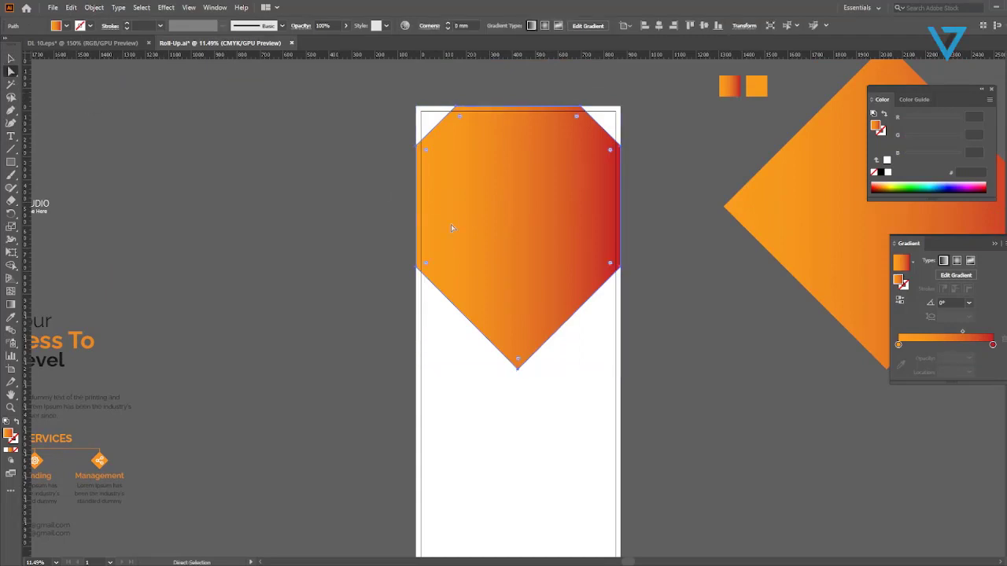
scroll(415, 164, "up", 2)
left_click(513, 172)
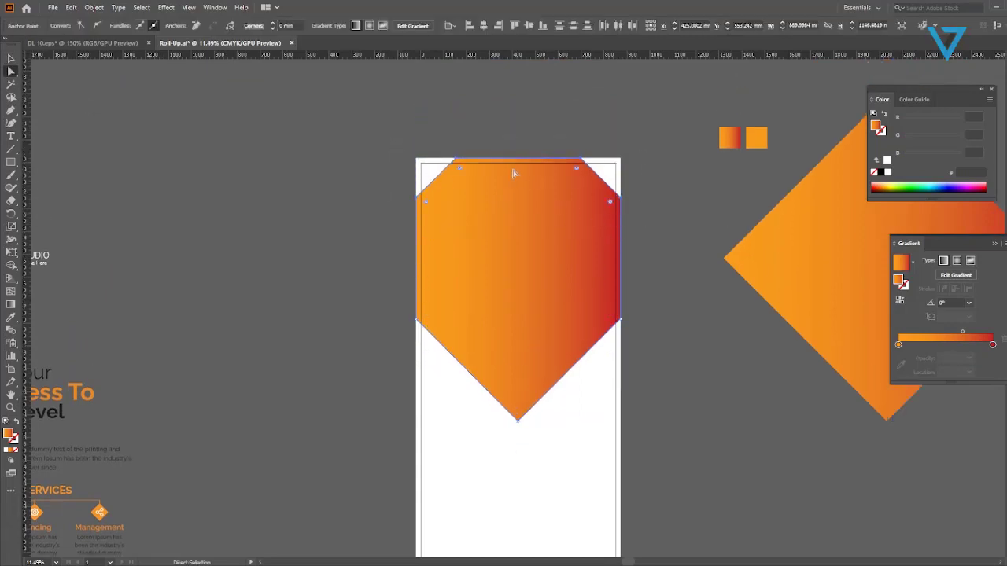
left_click_drag(512, 161, 512, 107)
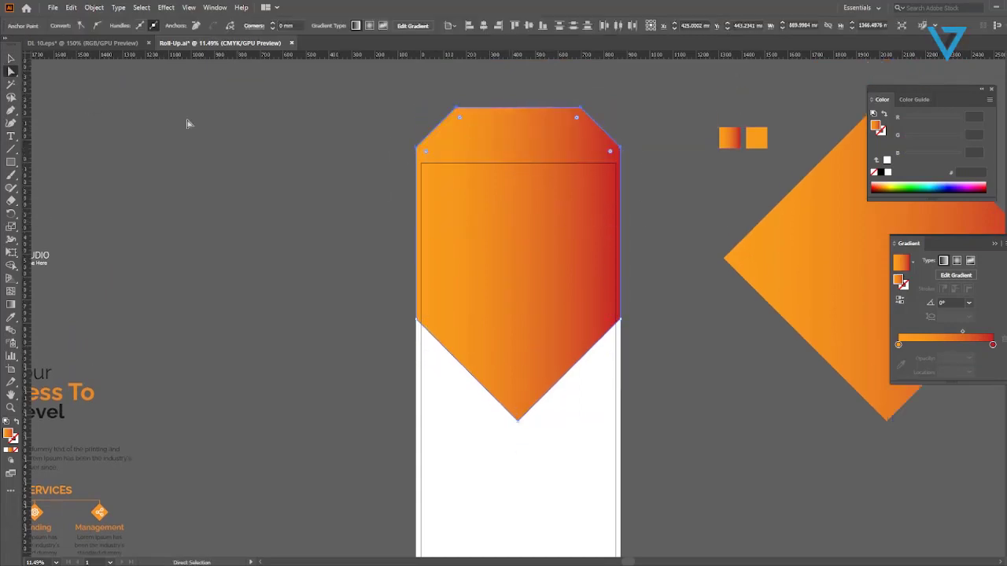
left_click(12, 58)
left_click(218, 182)
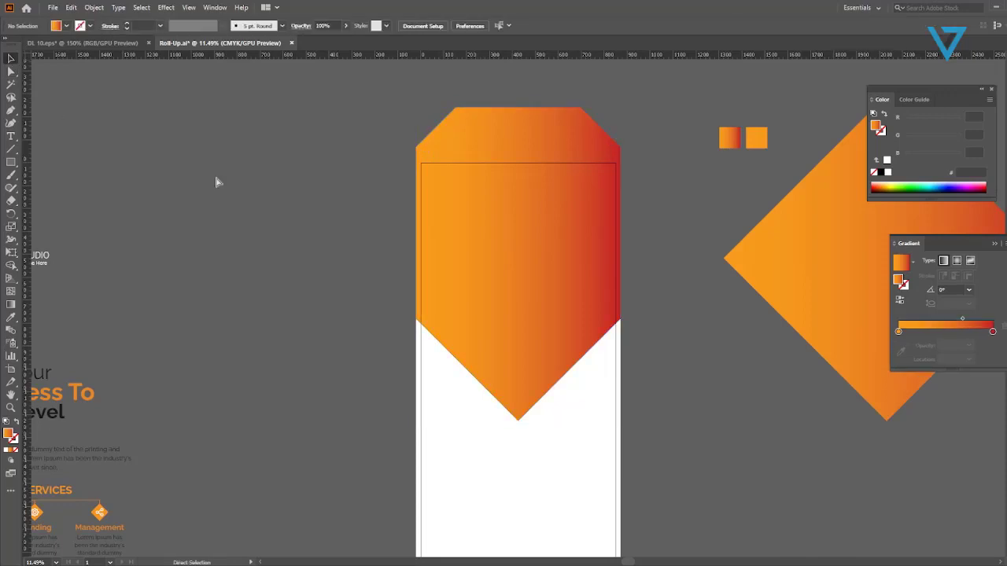
Unlock the background rectangle and remove the orange shape's overhang above the artboard with Shape Builder.
left_click(94, 7)
left_click(116, 94)
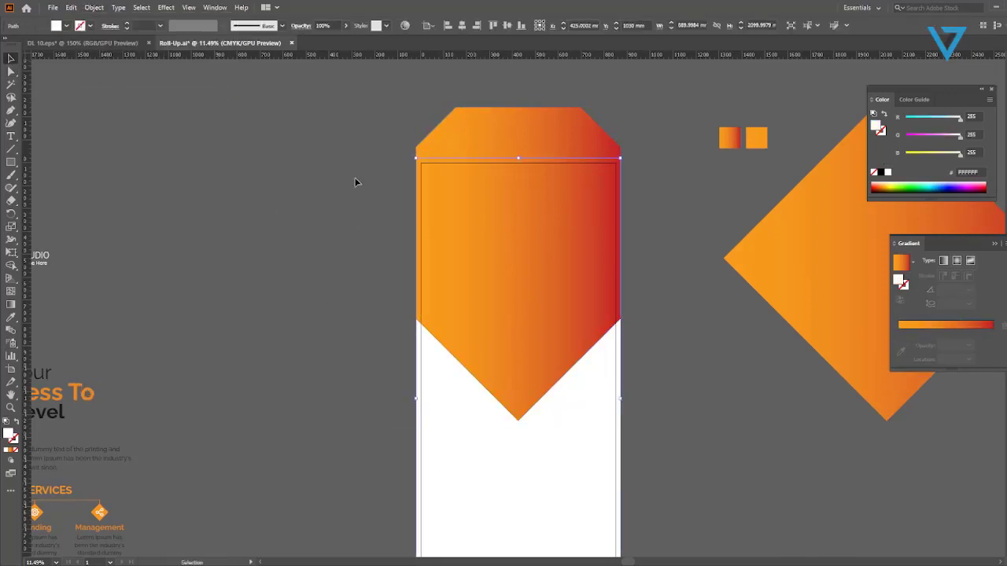
left_click(465, 232, "shift")
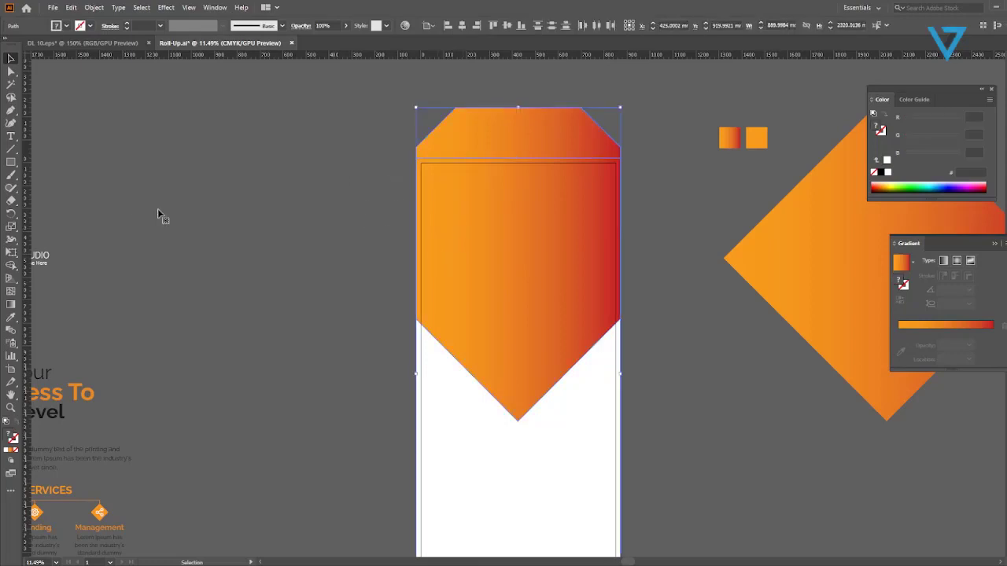
left_click(11, 266)
left_click(494, 128, "alt")
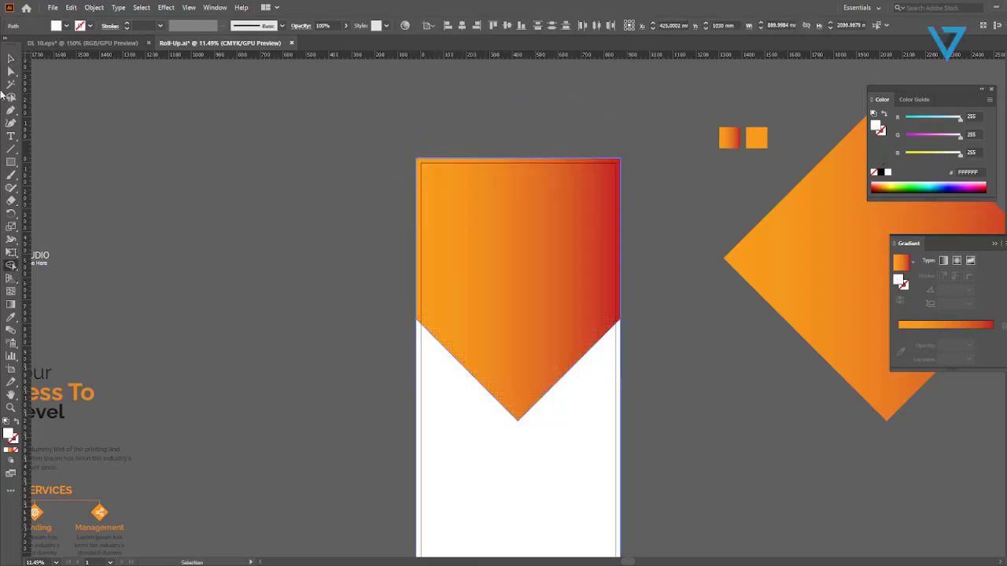
left_click(10, 60)
left_click(268, 247)
Round the orange header shape's bottom tip to a corner radius of about 101 mm.
left_click_drag(685, 398, 598, 336)
left_click(422, 279)
key("a")
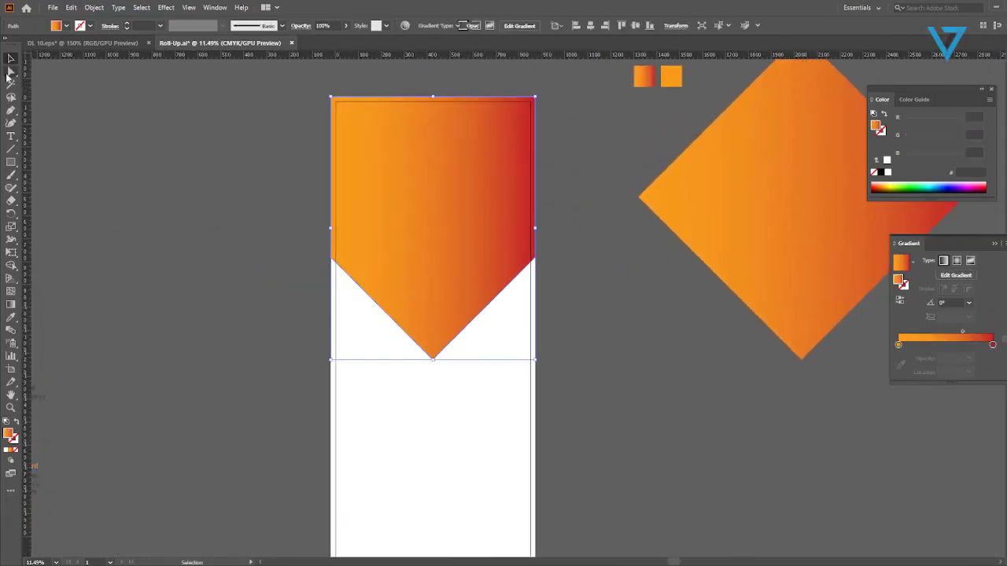
left_click(431, 352)
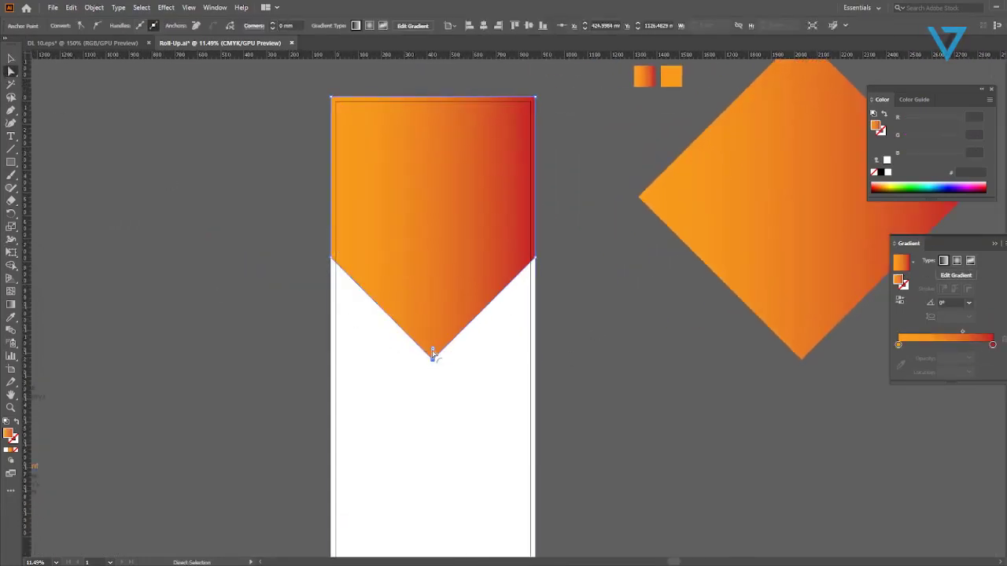
left_click_drag(434, 333, 434, 332)
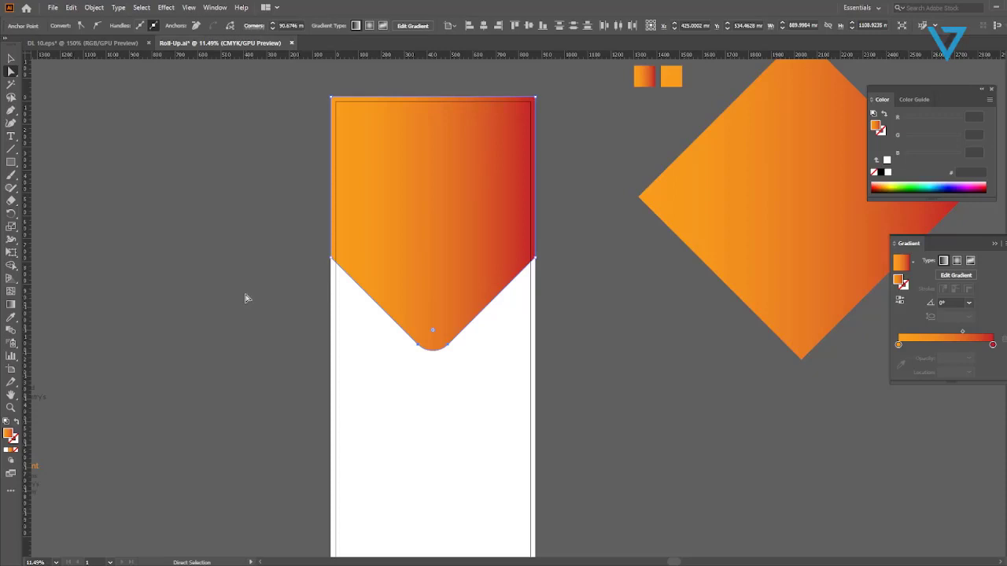
left_click_drag(432, 330, 431, 338)
left_click_drag(432, 338, 431, 329)
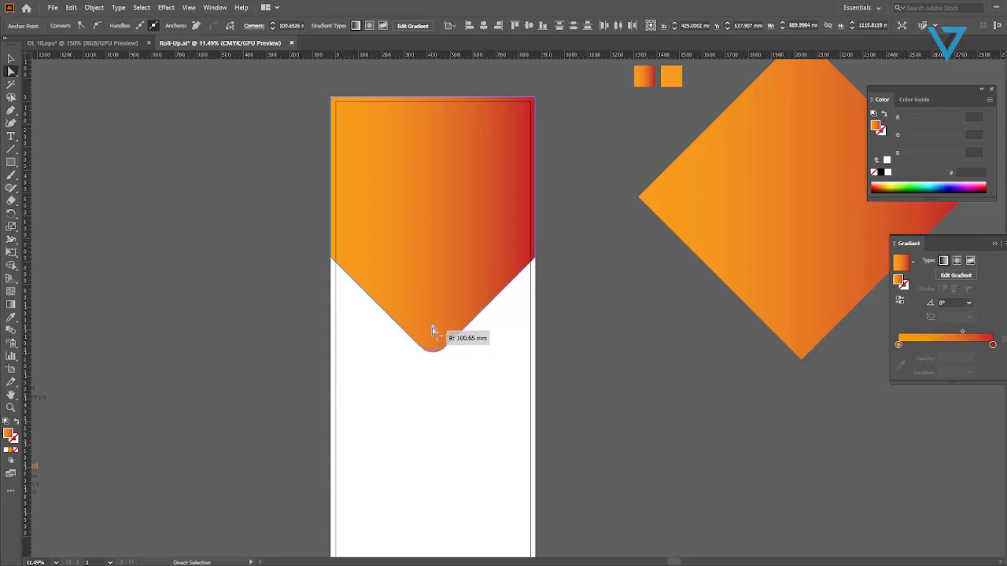
key("v")
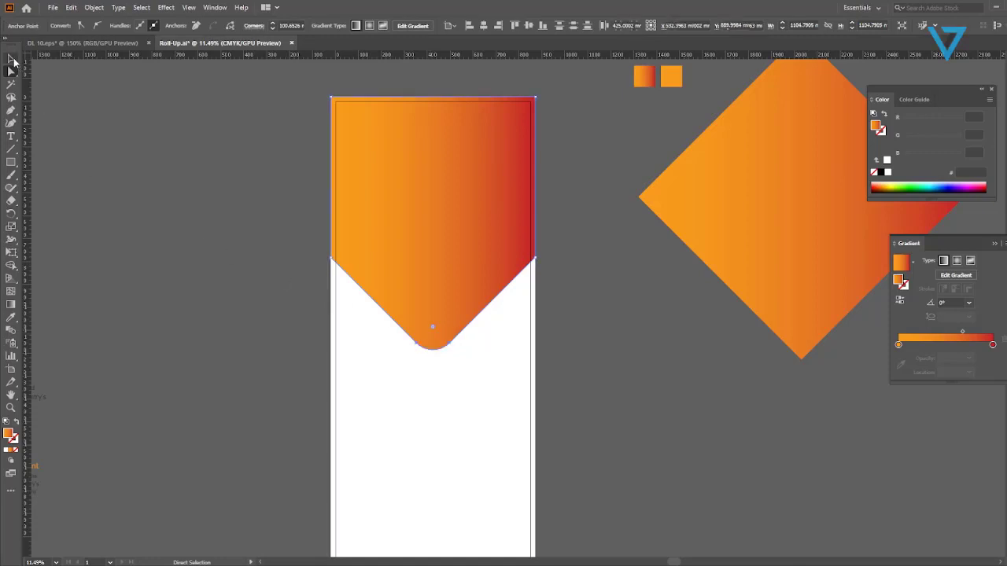
left_click(232, 242)
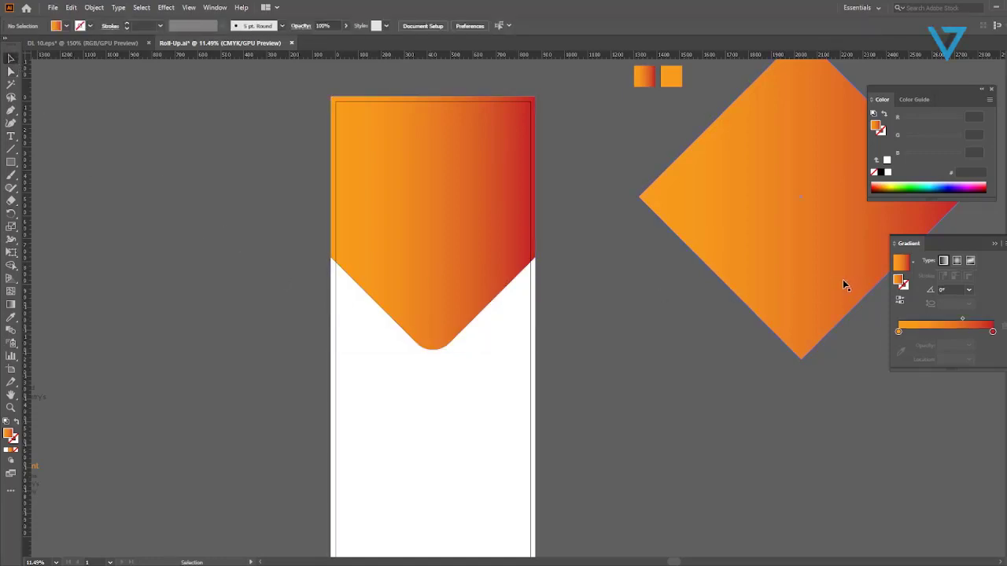
Move the spare diamond into the orange header's pointed lower part and scale it down to about 530 mm per side.
left_click_drag(842, 279, 475, 249)
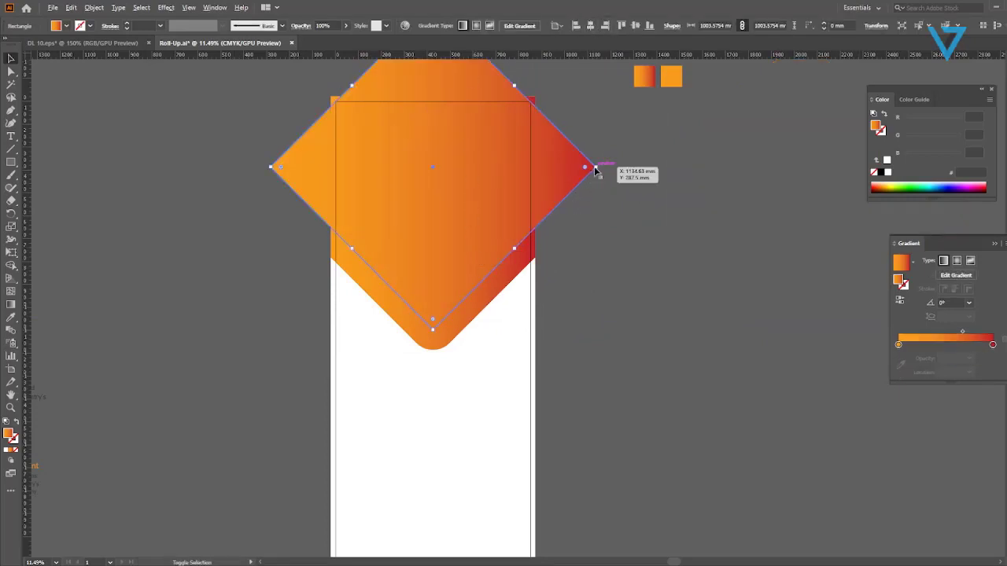
left_click_drag(596, 168, 520, 168)
left_click_drag(453, 189, 451, 263)
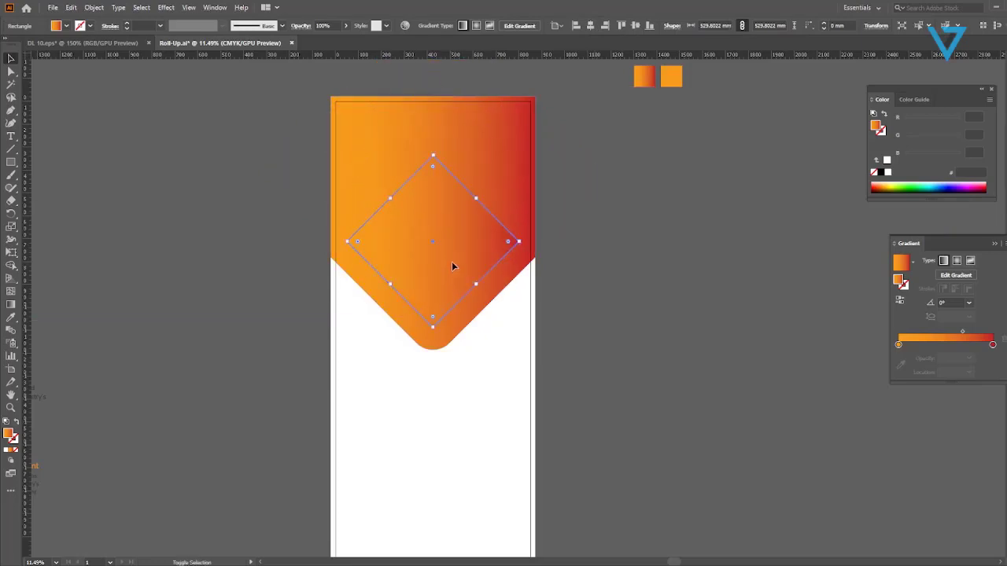
Fill the diamond white and enlarge it from its centre to about 549 mm per side.
left_click(59, 26)
left_click(31, 47)
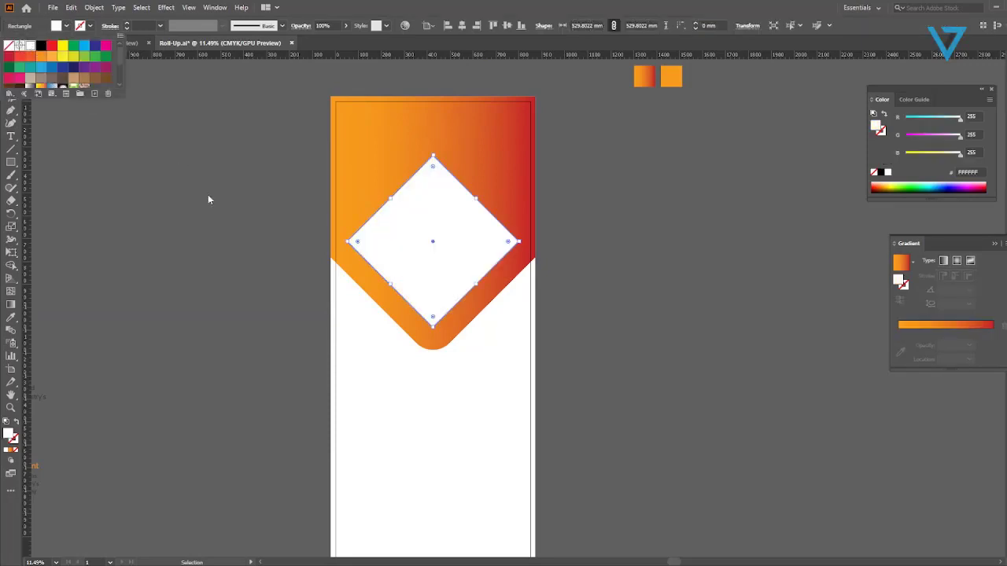
left_click(232, 232)
left_click(233, 232)
left_click(454, 244)
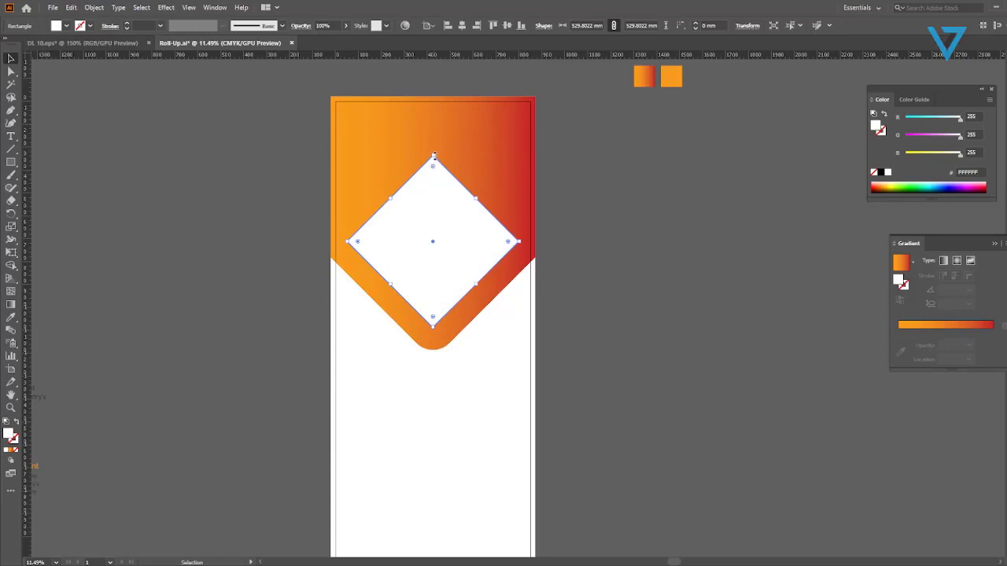
left_click_drag(434, 155, 434, 149)
left_click(627, 250)
scroll(440, 206, "up", 2)
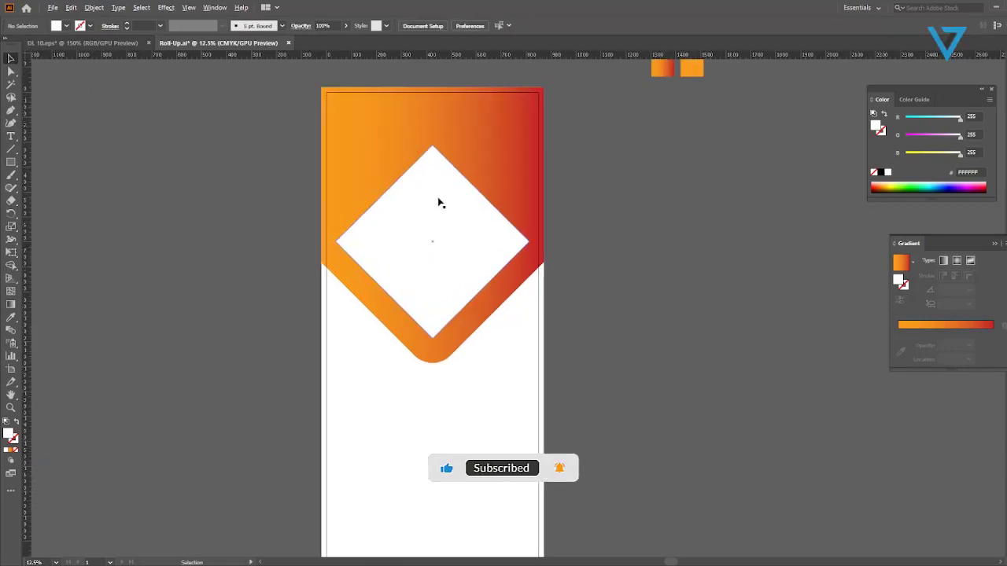
left_click(426, 237)
left_click(214, 276)
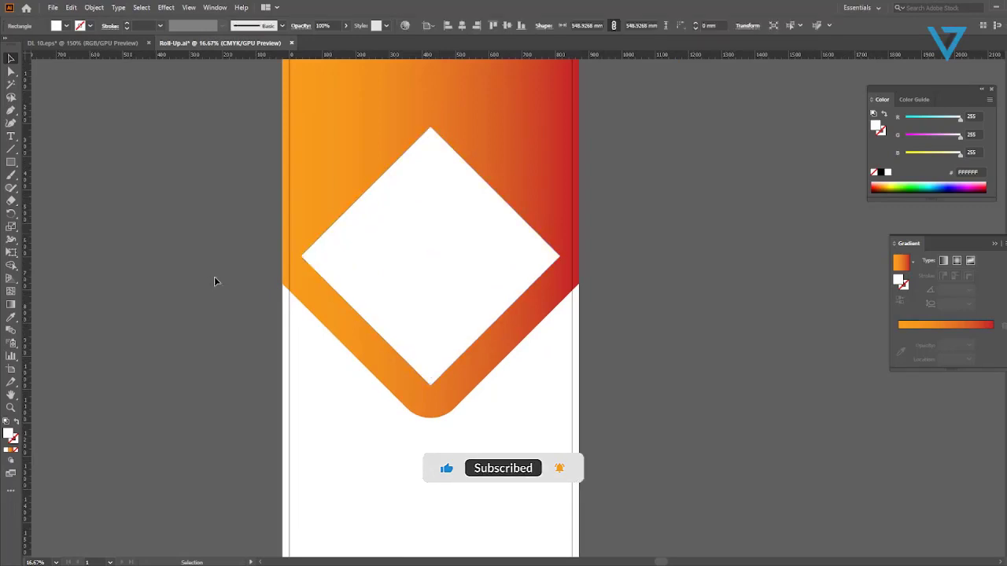
scroll(366, 292, "down", 2)
scroll(409, 290, "up", 2)
Add a copy of the white diamond in front, shrunk about its centre to about 508 mm per side and filled tan (C49A6C).
left_click(421, 292)
left_click(71, 7)
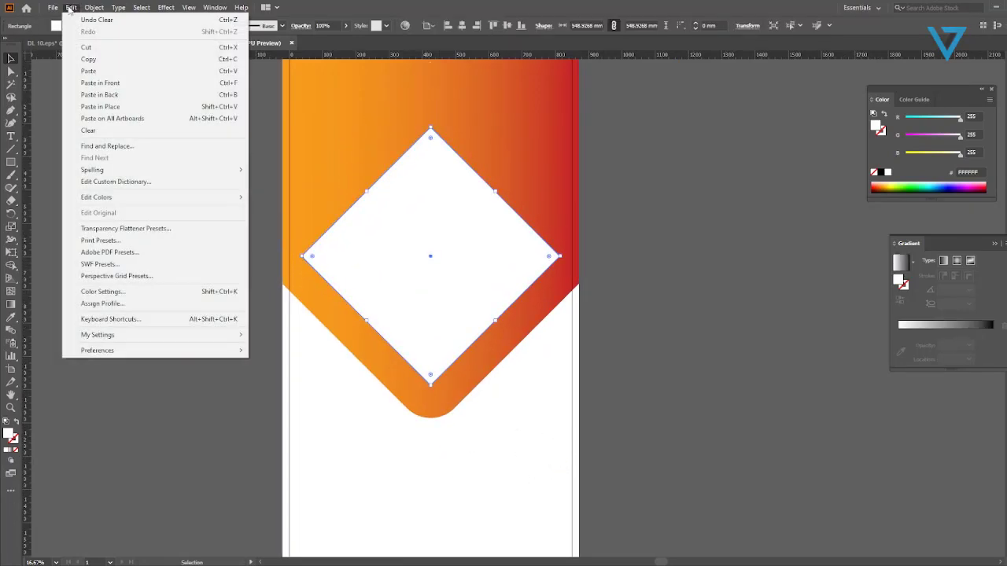
mouse_move(59, 6)
left_click(103, 63)
left_click(71, 7)
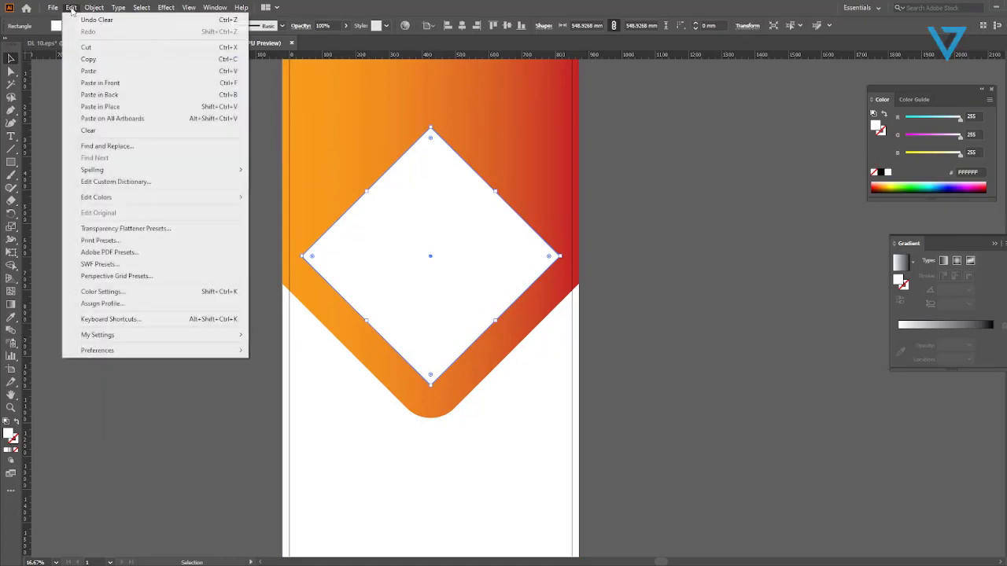
left_click(128, 83)
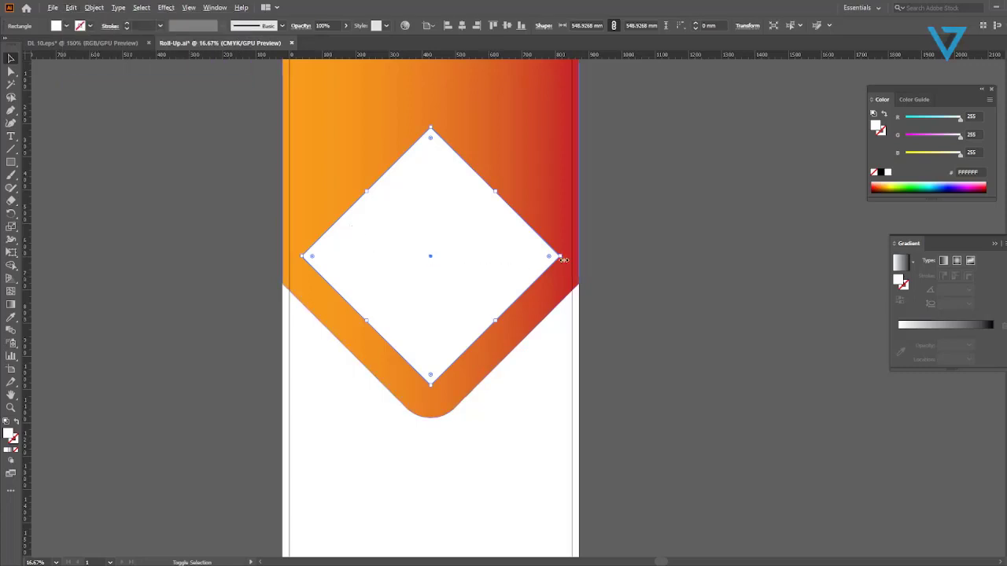
left_click_drag(558, 257, 553, 257)
left_click(66, 26)
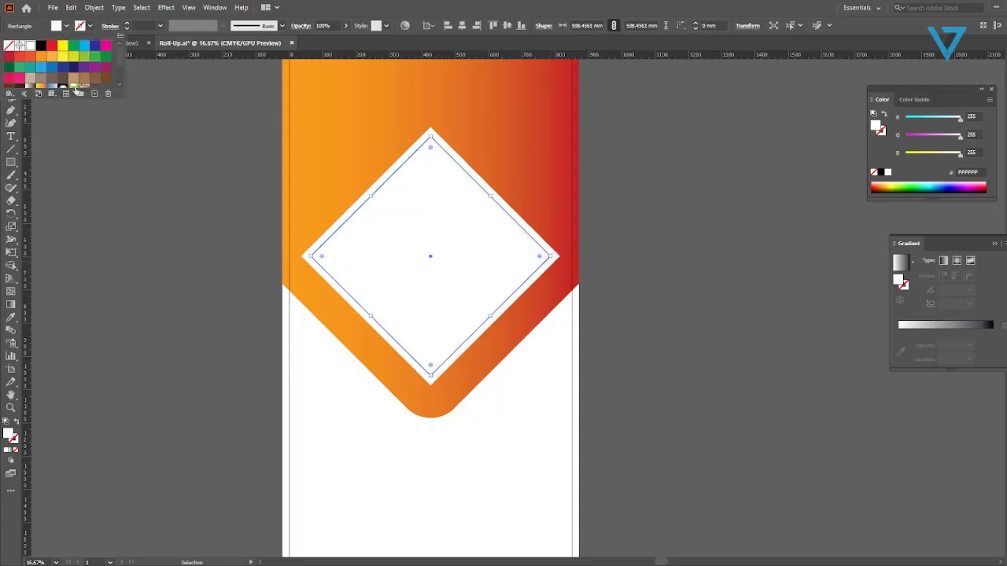
left_click(76, 80)
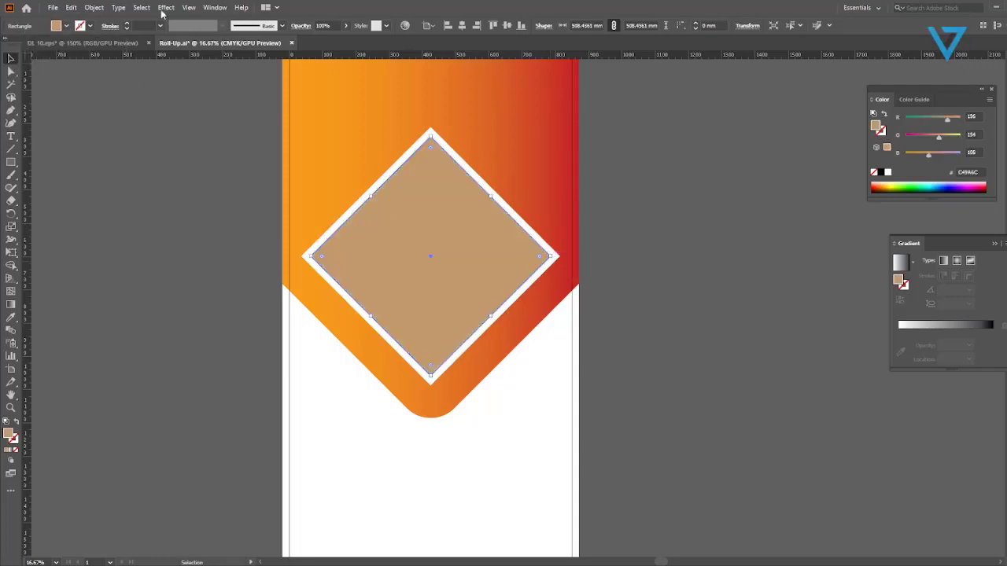
Place image 03 from the City folder over the diamond at about 725 × 906 mm and embed it.
left_click(53, 7)
left_click(109, 180)
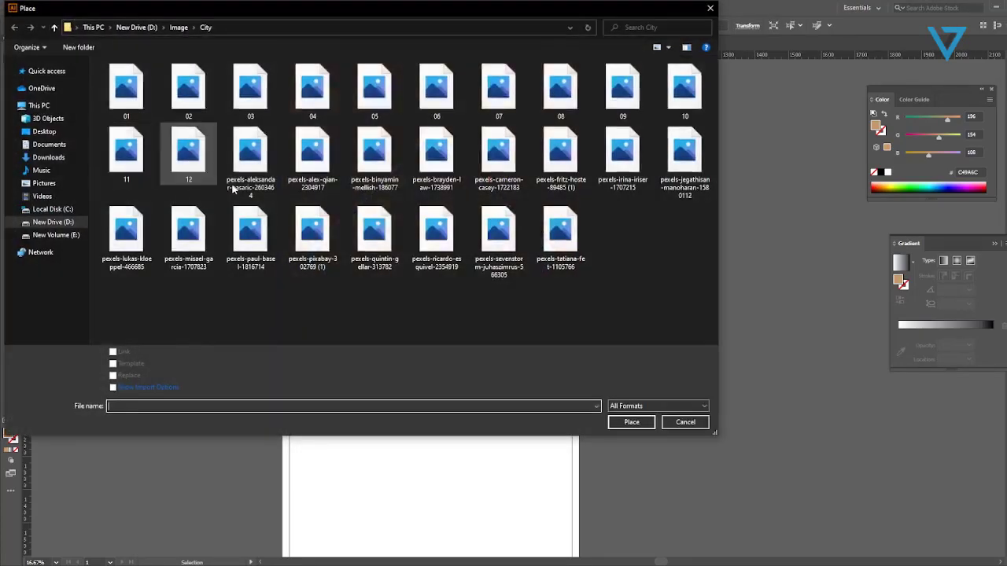
left_click(250, 86)
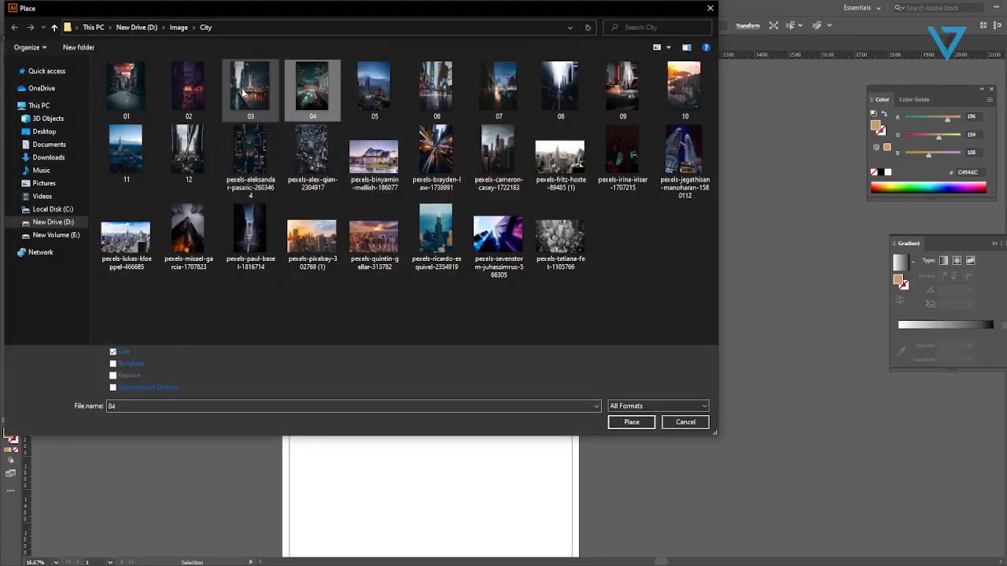
left_click(631, 423)
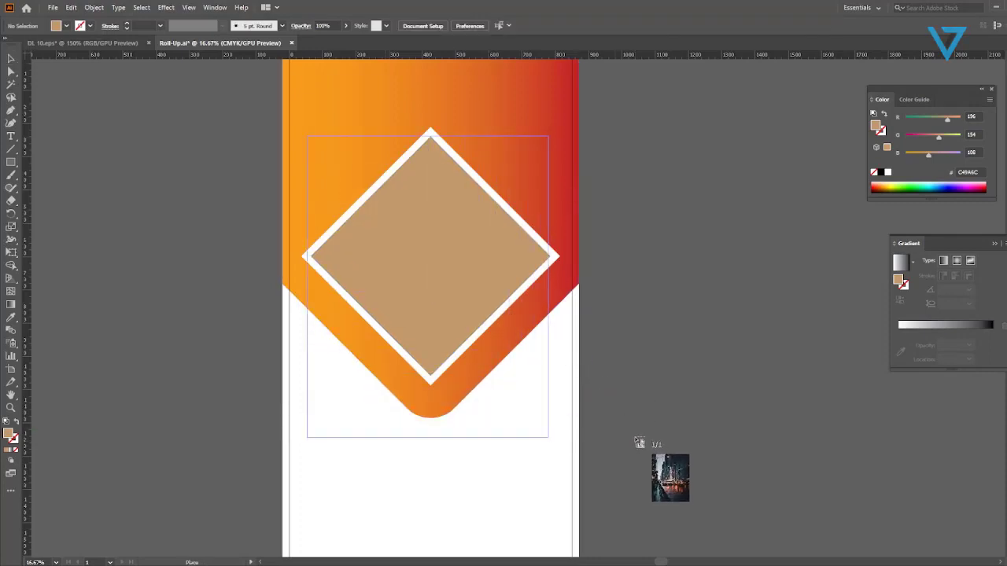
left_click_drag(548, 438, 307, 136)
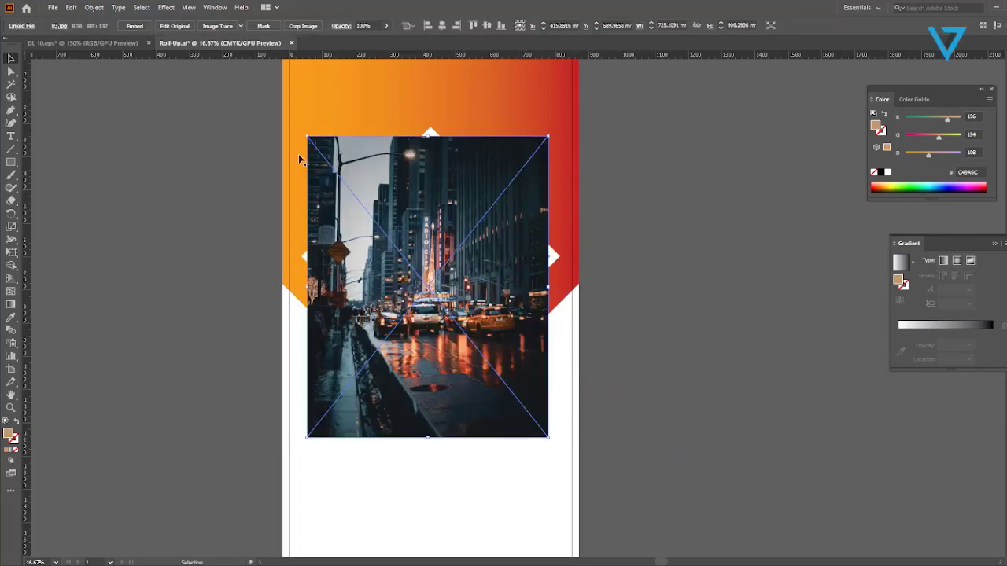
left_click(132, 27)
Centre the city photo behind the tan diamond and clip it to the diamond's outline with a clipping mask.
left_click_drag(484, 258, 487, 227)
key("ctrl+bracketleft")
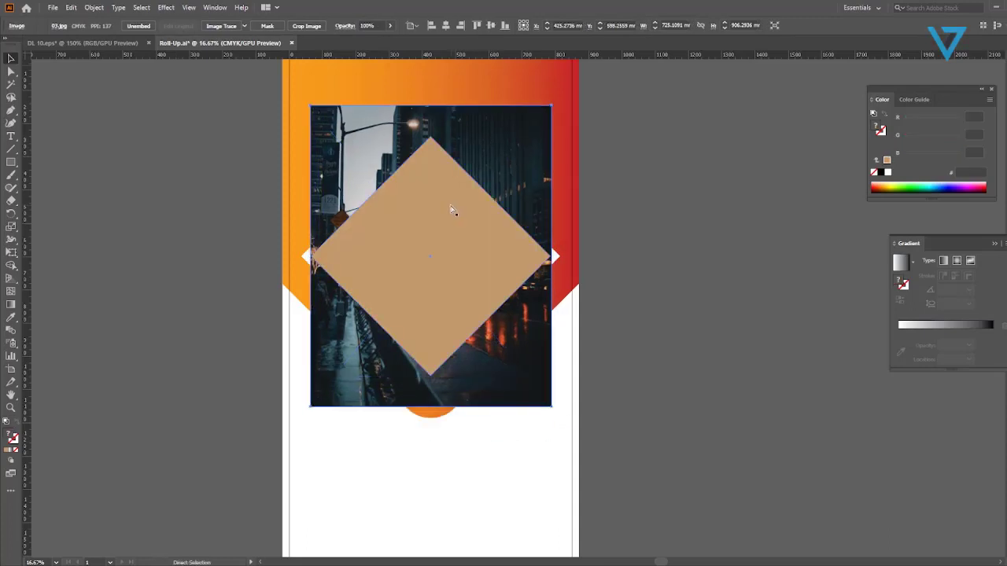
left_click(405, 248, "shift")
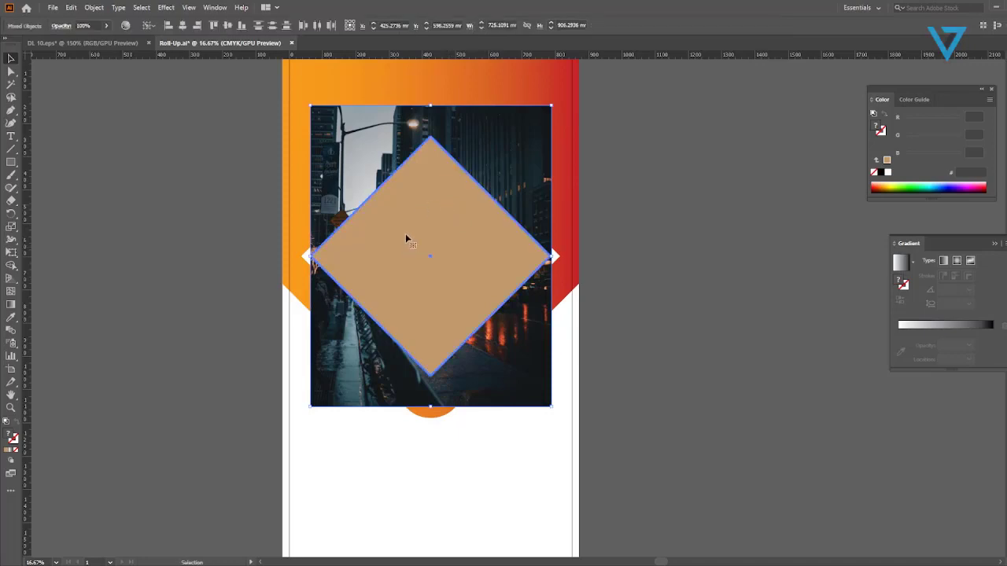
left_click(182, 25)
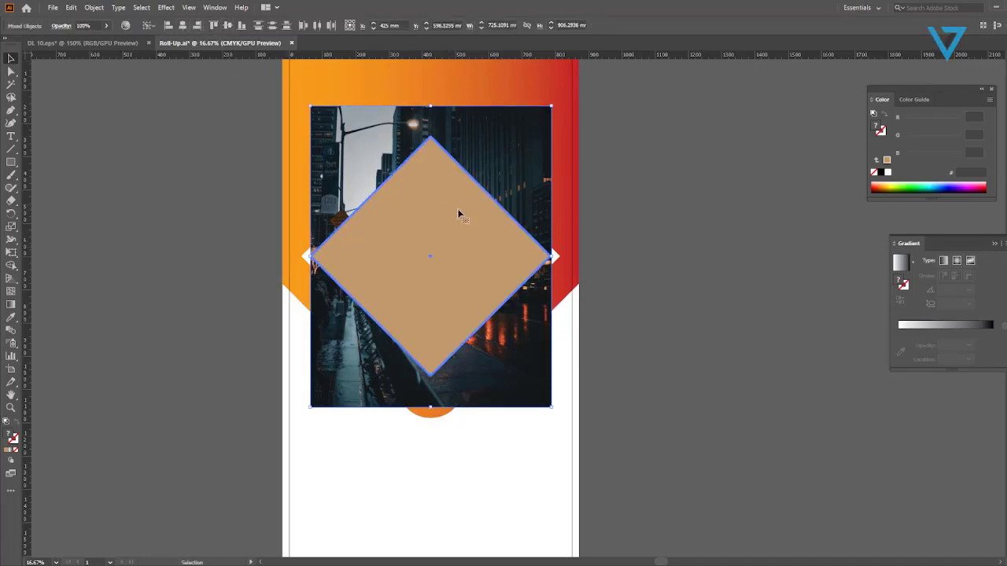
right_click(417, 206)
left_click(459, 300)
left_click(650, 346)
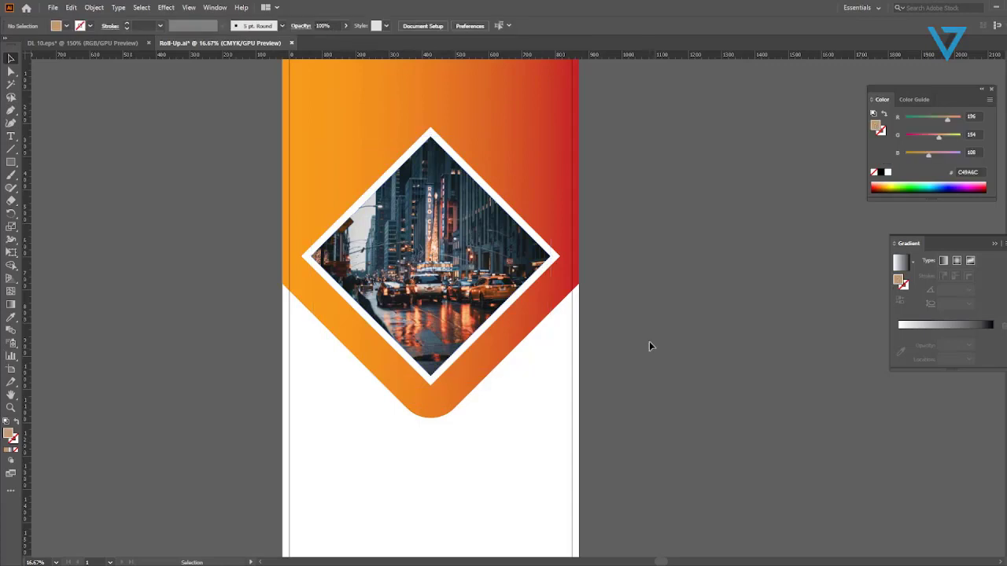
Move the white VECTOR STUDIO logo next to the artboard and bring it to the front.
scroll(632, 329, "up", 2)
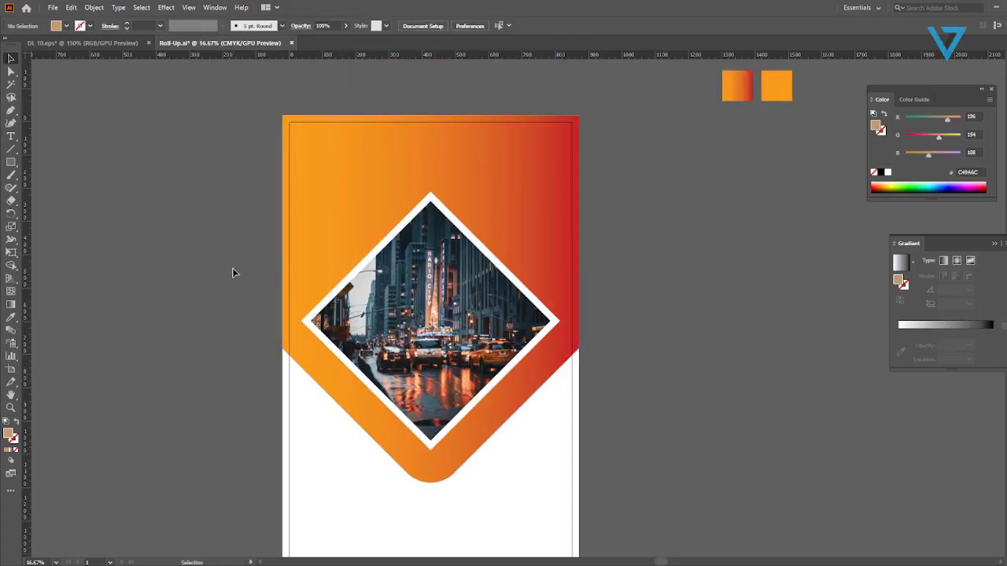
scroll(249, 265, "down", 1)
left_click_drag(198, 295, 411, 247)
left_click_drag(37, 212, 413, 182)
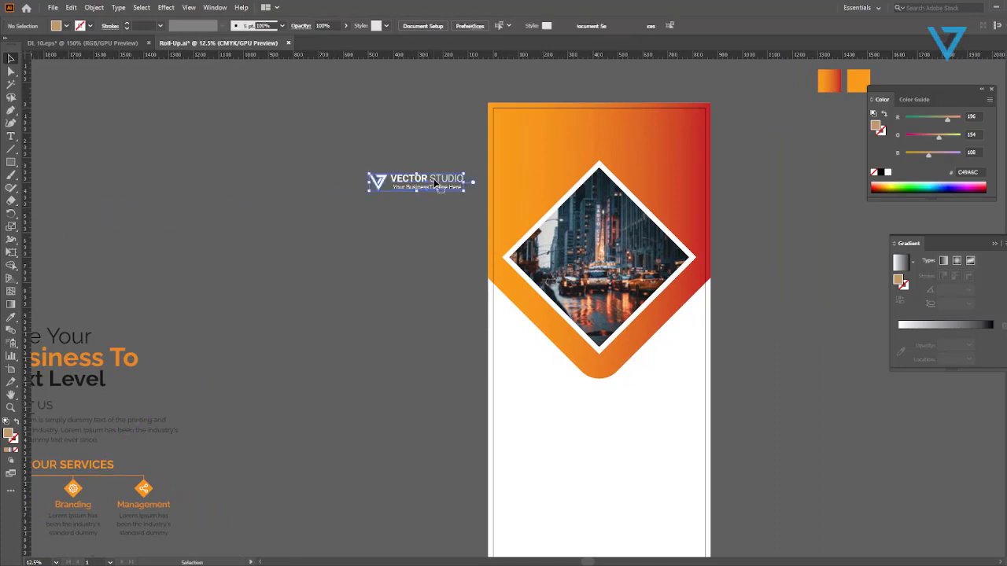
right_click(435, 181)
mouse_move(471, 312)
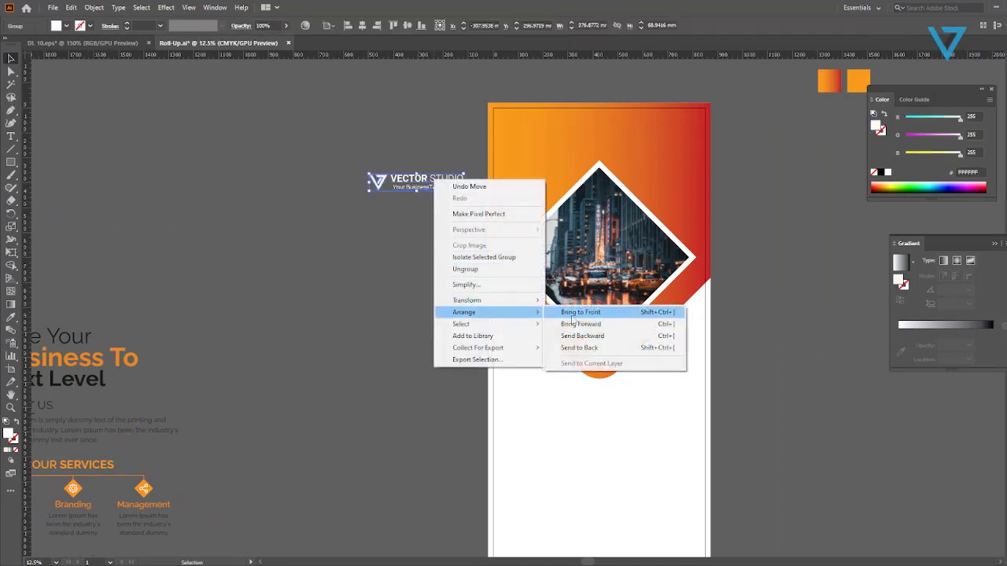
left_click(579, 310)
Place the logo on the orange header above the photo diamond and centre it horizontally on the artboard.
left_click(409, 197)
left_click_drag(409, 197, 594, 138)
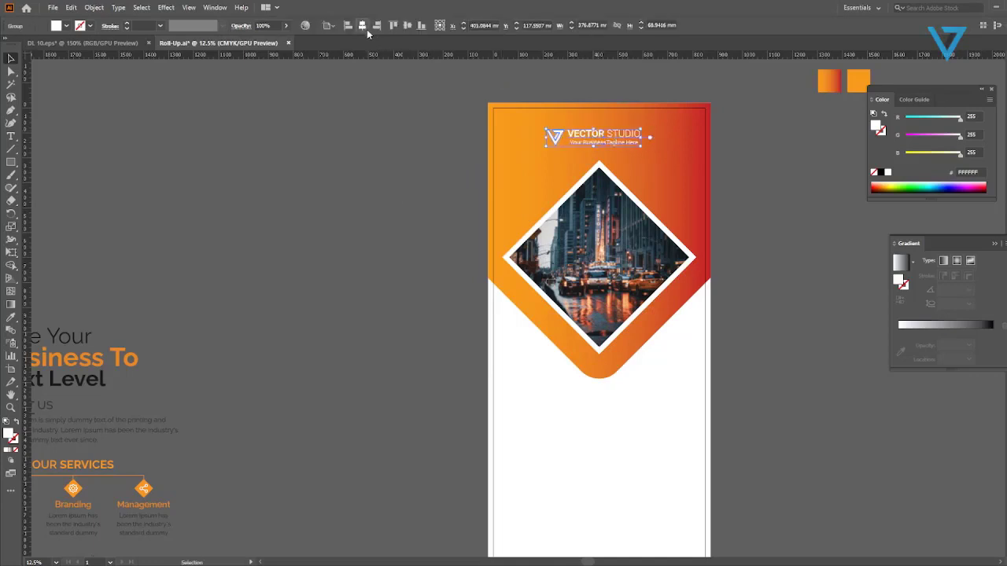
left_click(362, 26)
left_click_drag(755, 353, 605, 285)
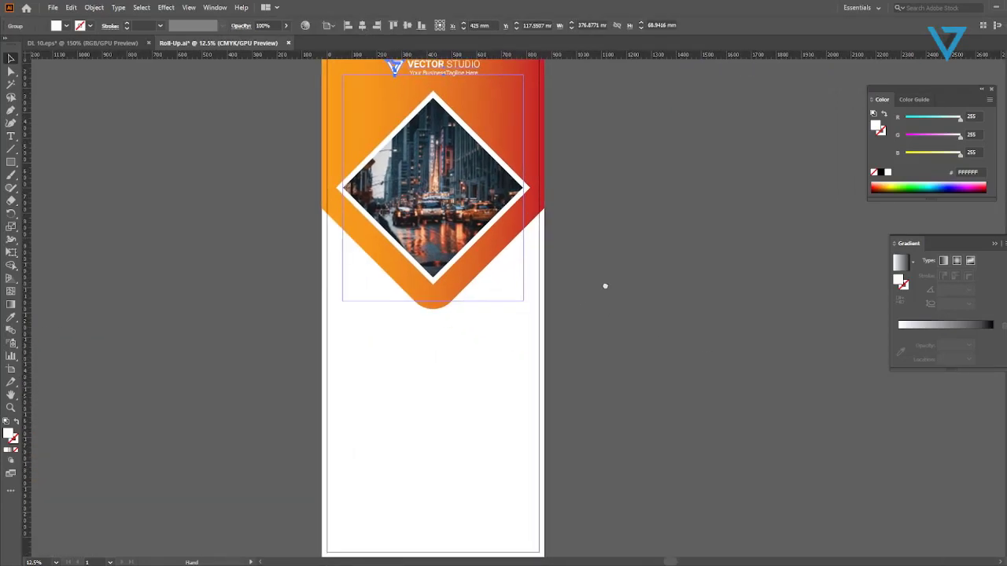
left_click(240, 270)
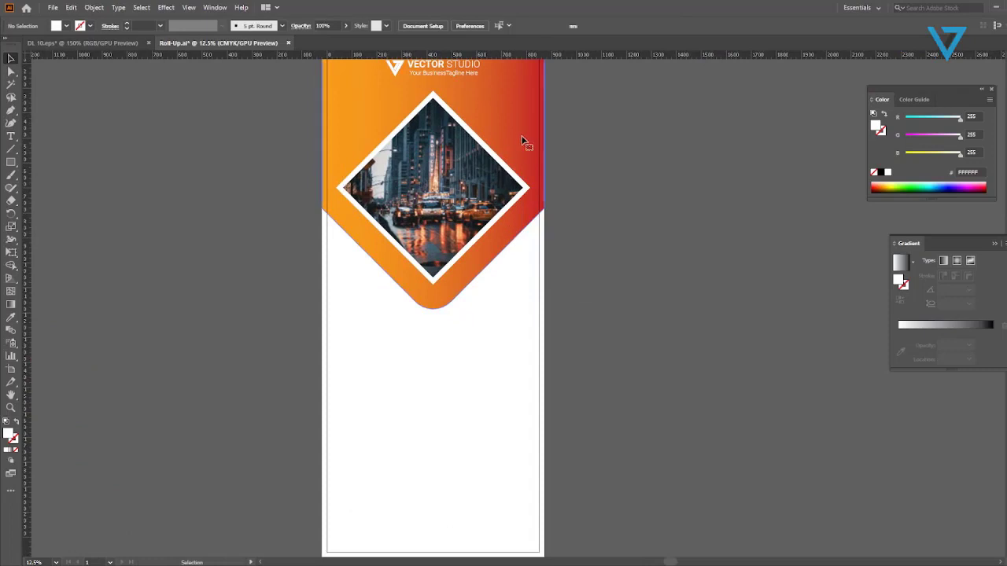
Duplicate the orange header shape about 612 mm left and 97 mm down, and send the copy behind the original.
left_click_drag(523, 141, 374, 166)
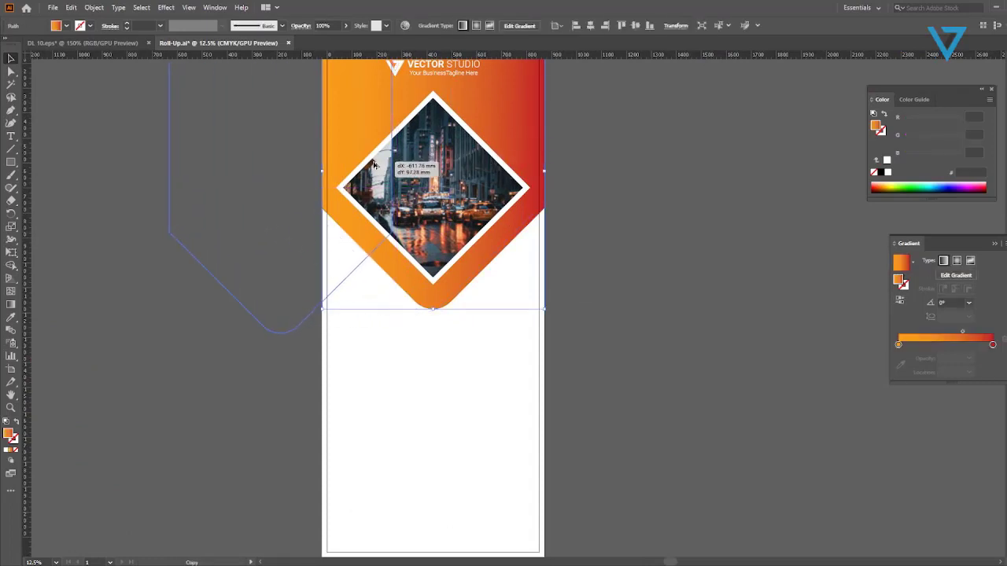
left_click_drag(371, 240, 373, 242)
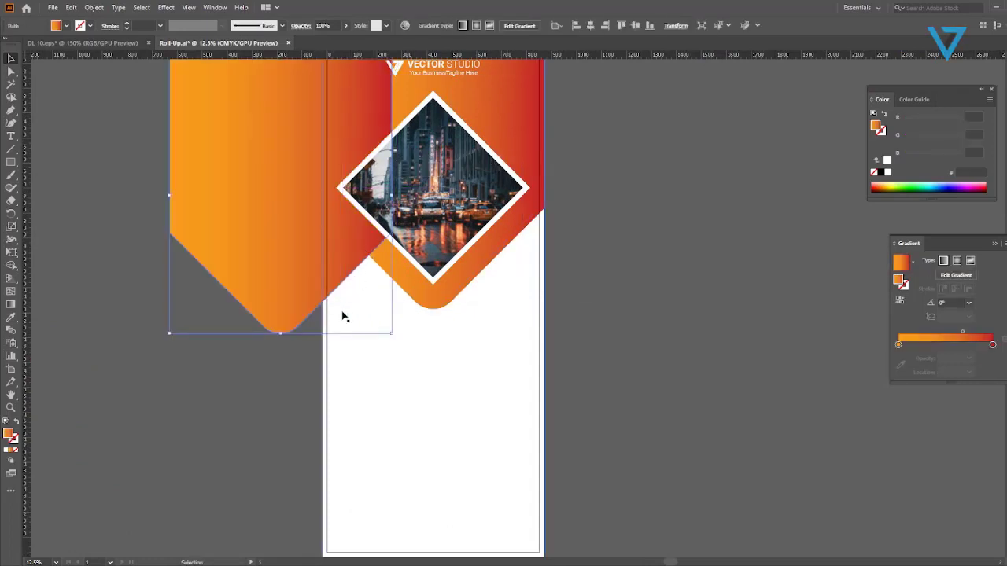
key("a")
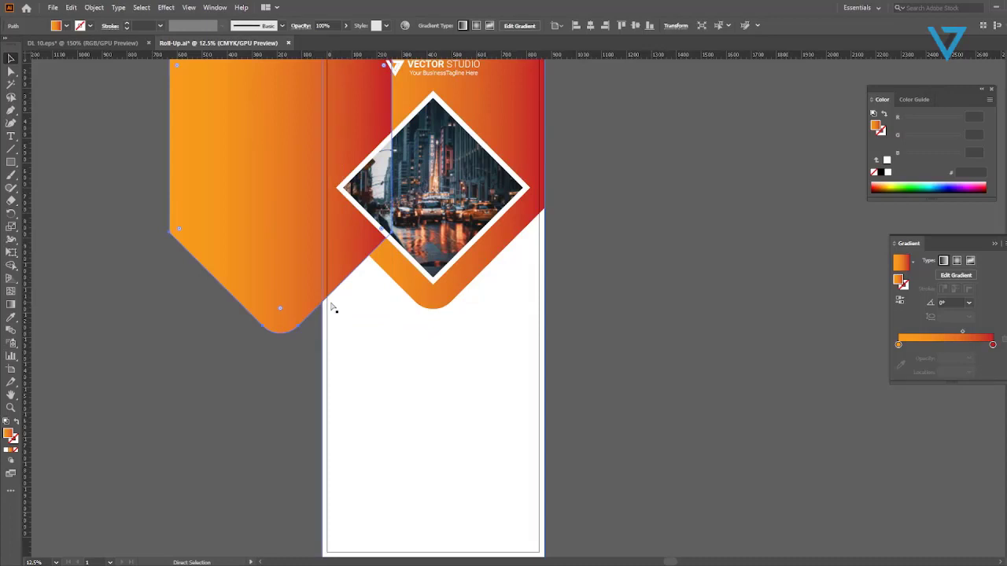
key("ctrl+shift+bracketleft")
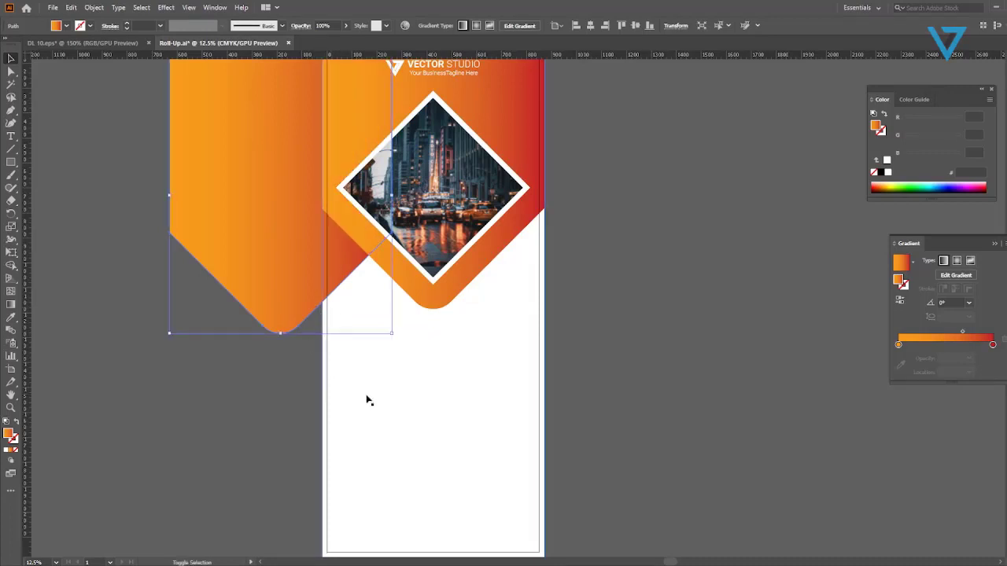
Trim away the part of the duplicated header shape that extends past the white background's left edge using the Shape Builder.
left_click(329, 376, "shift")
left_click(11, 267)
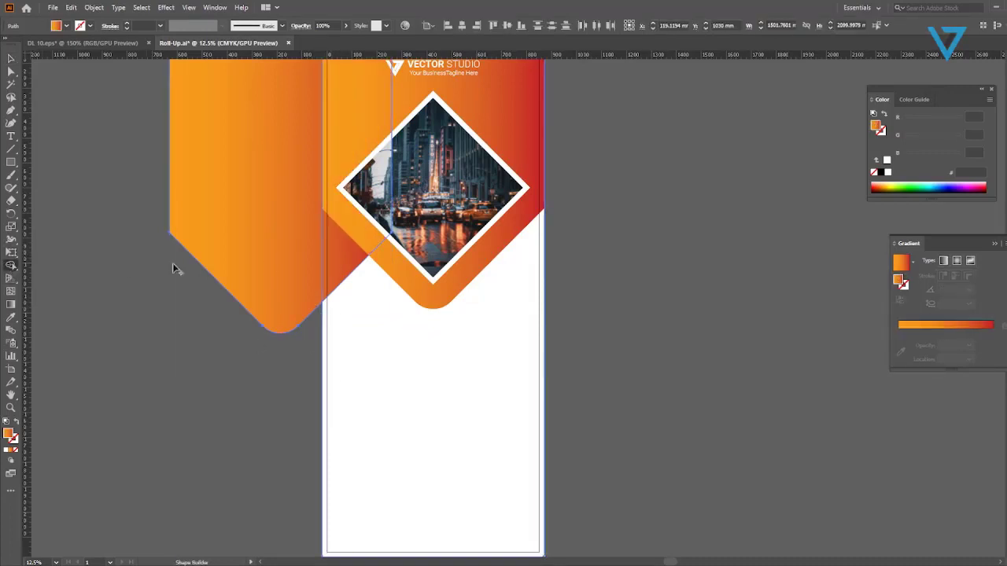
left_click(272, 261, "alt")
left_click(11, 58)
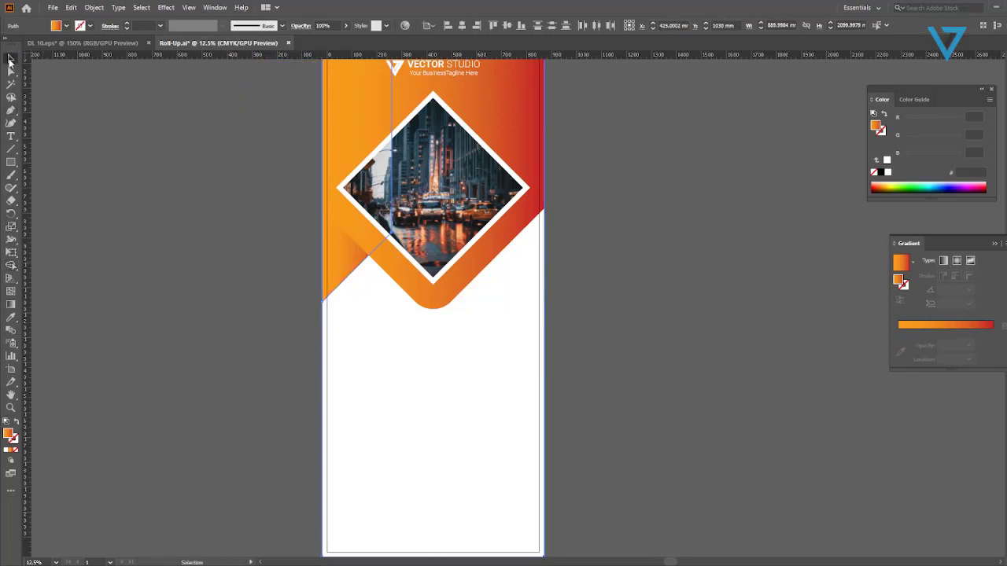
left_click(236, 250)
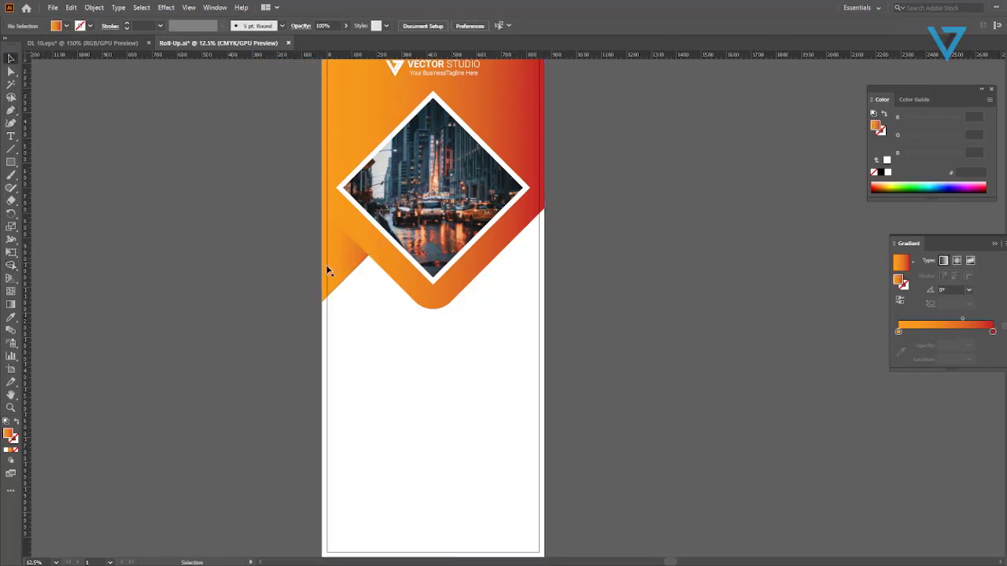
Duplicate the trimmed left-hand gradient piece to just outside the artboard's right edge and reflect the copy across the vertical axis.
left_click_drag(341, 262, 563, 279)
right_click(563, 217)
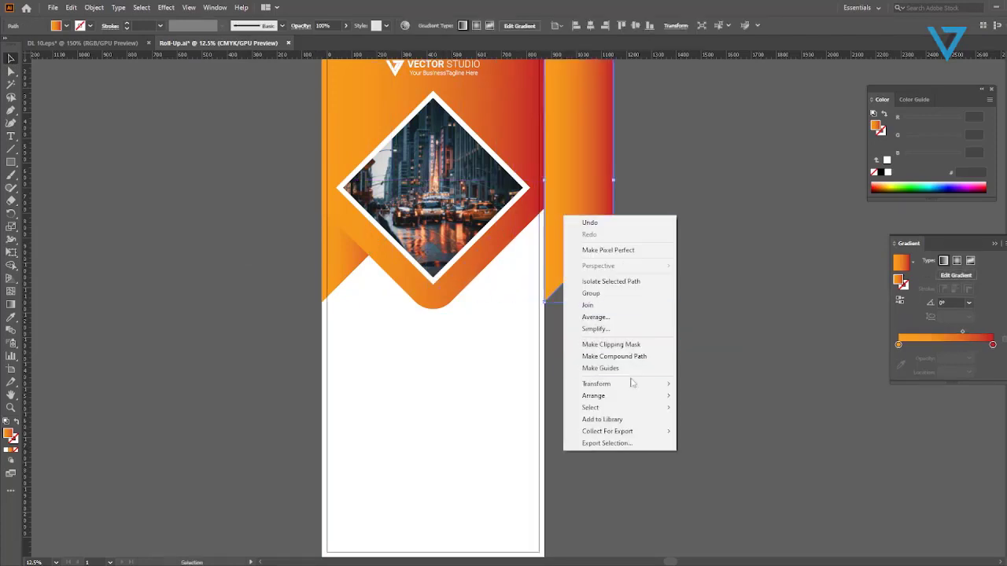
mouse_move(625, 397)
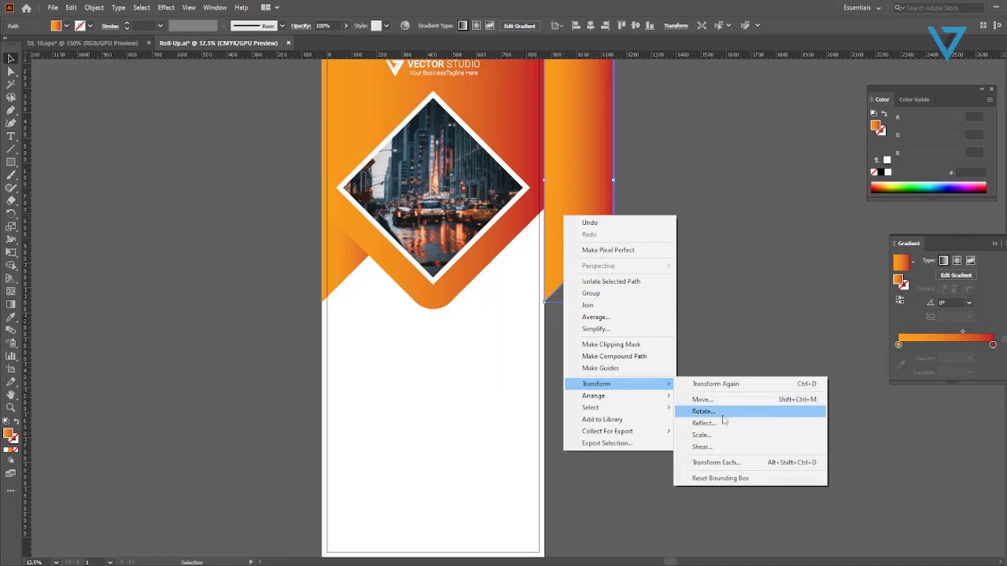
left_click(586, 153)
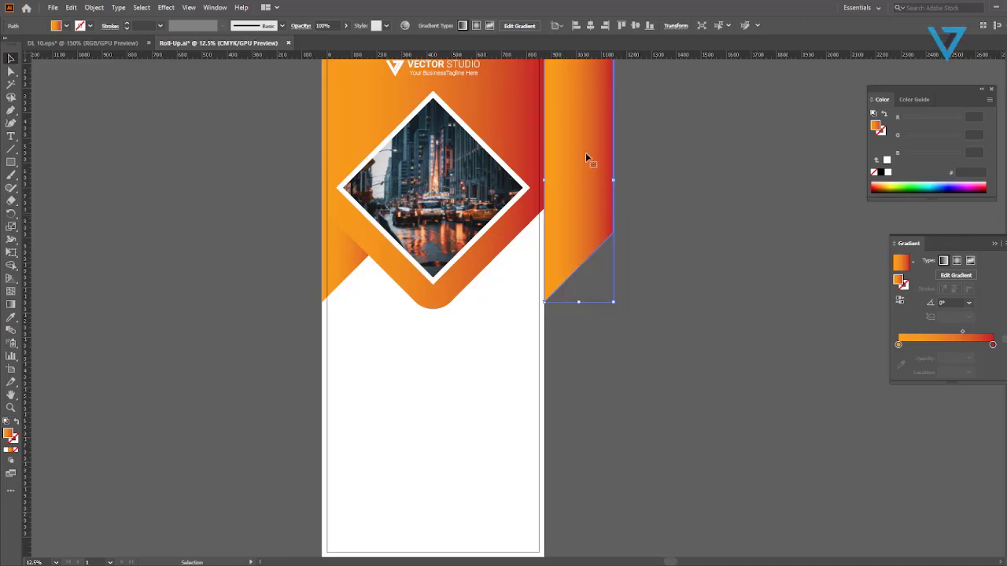
right_click(586, 153)
mouse_move(637, 322)
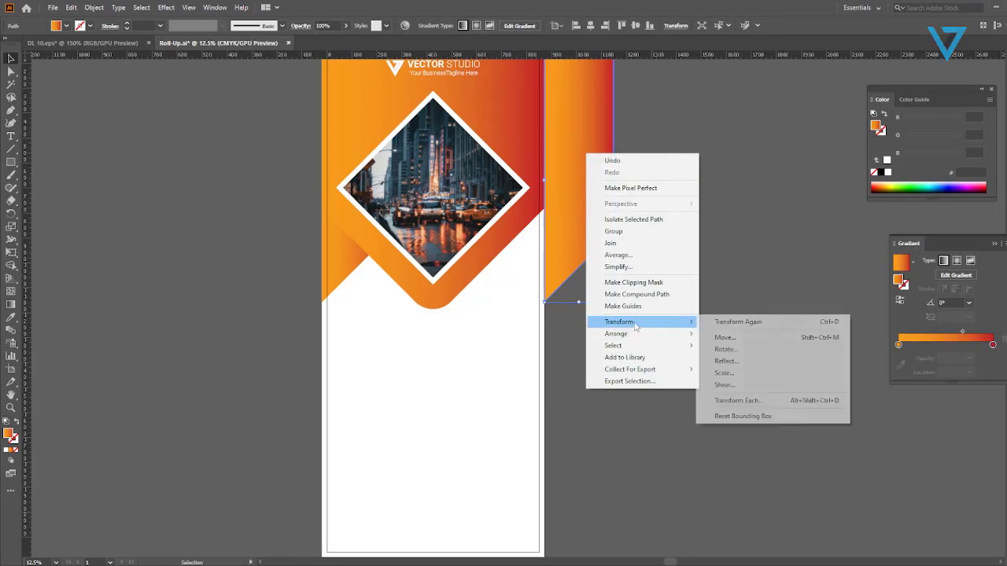
left_click(741, 361)
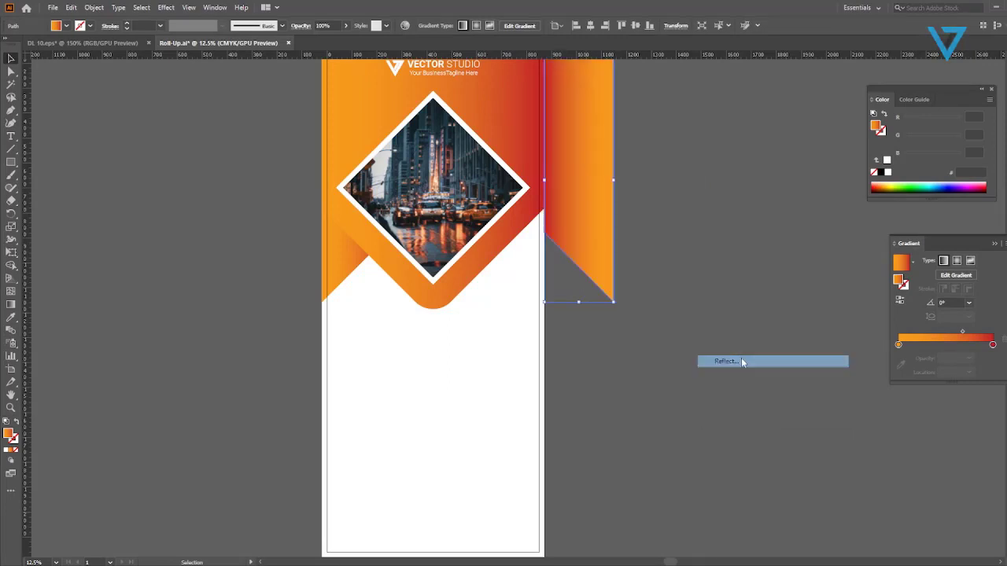
double_click(689, 383)
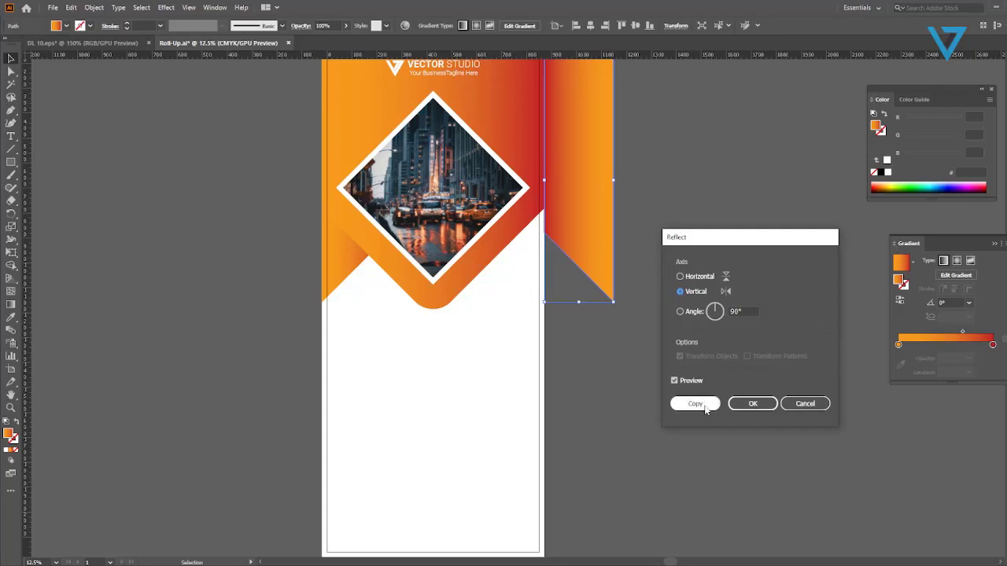
left_click(753, 403)
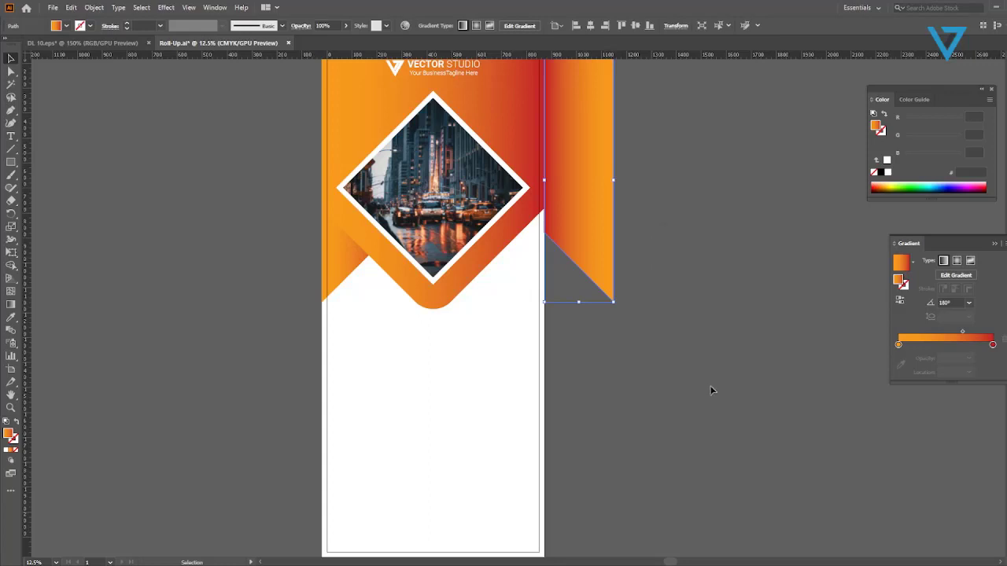
Align the reflected gradient piece to the right edge of the white background, using the background as the key object.
left_click(336, 260, "shift")
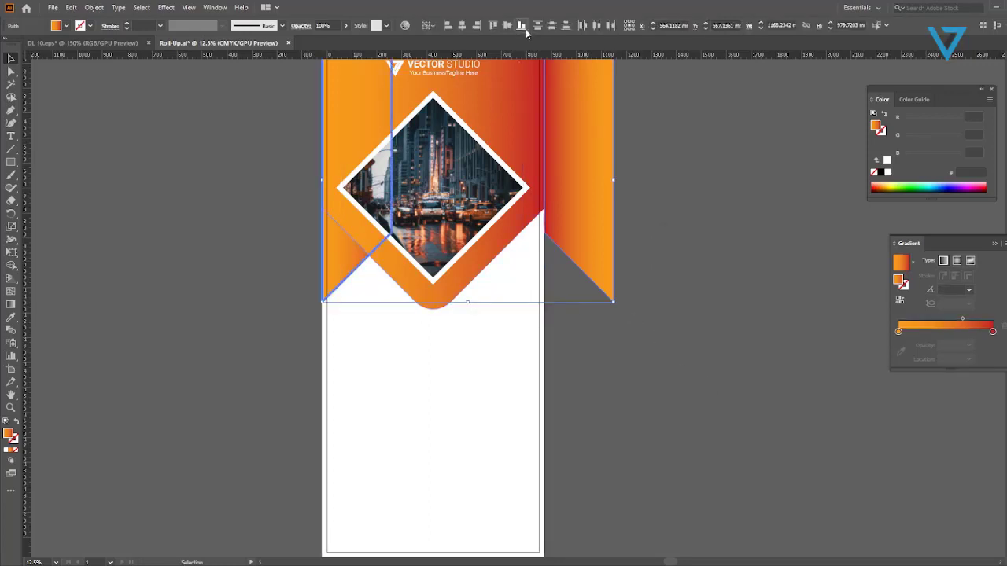
left_click(657, 319)
left_click(583, 255)
left_click(510, 361, "shift")
left_click(510, 363)
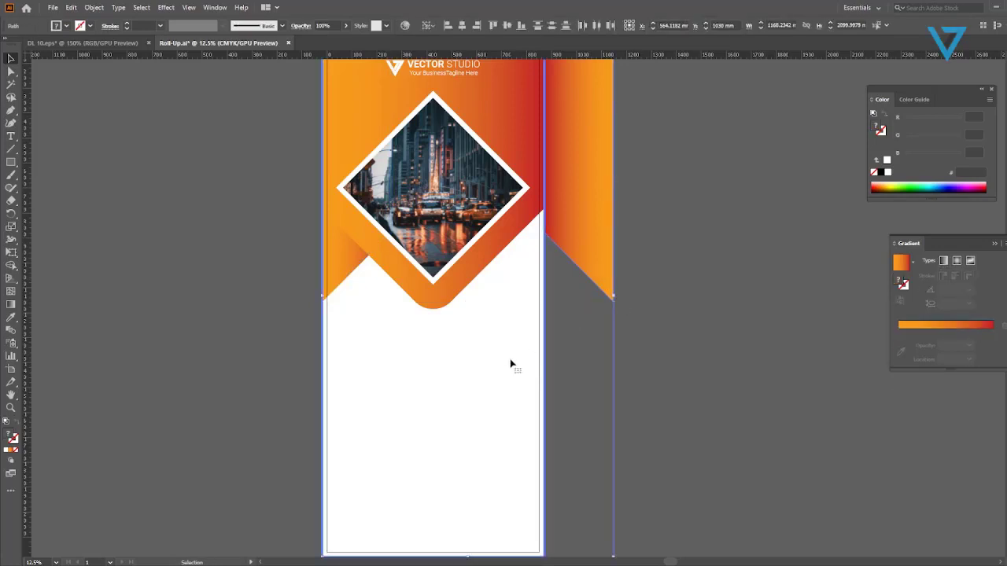
left_click(477, 25)
left_click(661, 260)
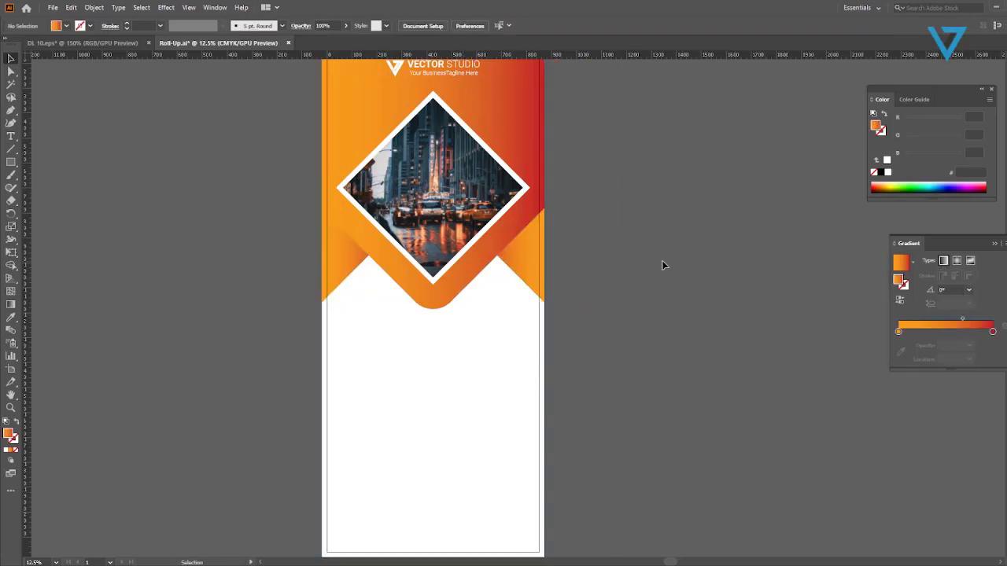
Enlarge the VECTOR STUDIO logo proportionally and centre it horizontally on the artboard.
scroll(652, 262, "up", 1)
scroll(652, 265, "up", 2)
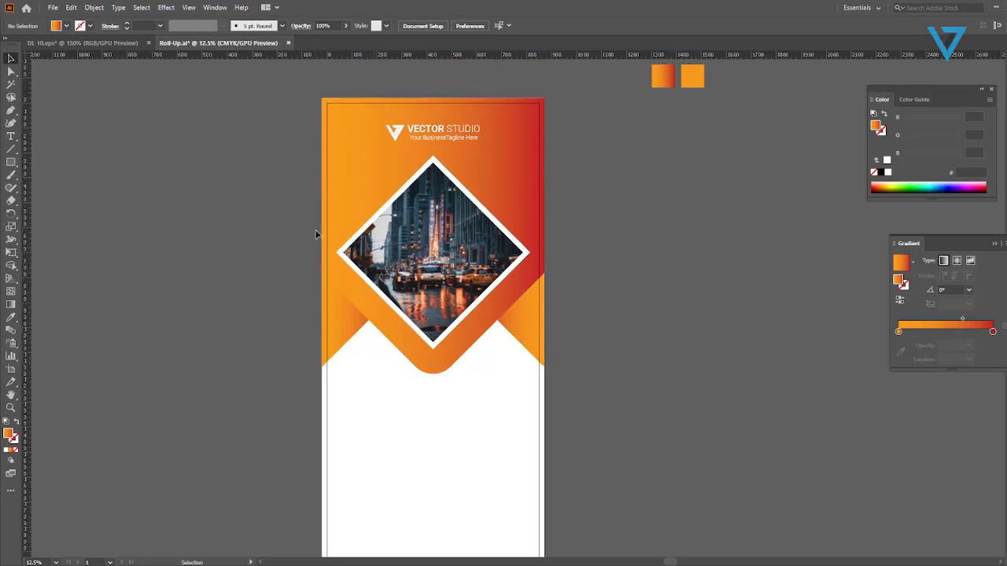
left_click(431, 184)
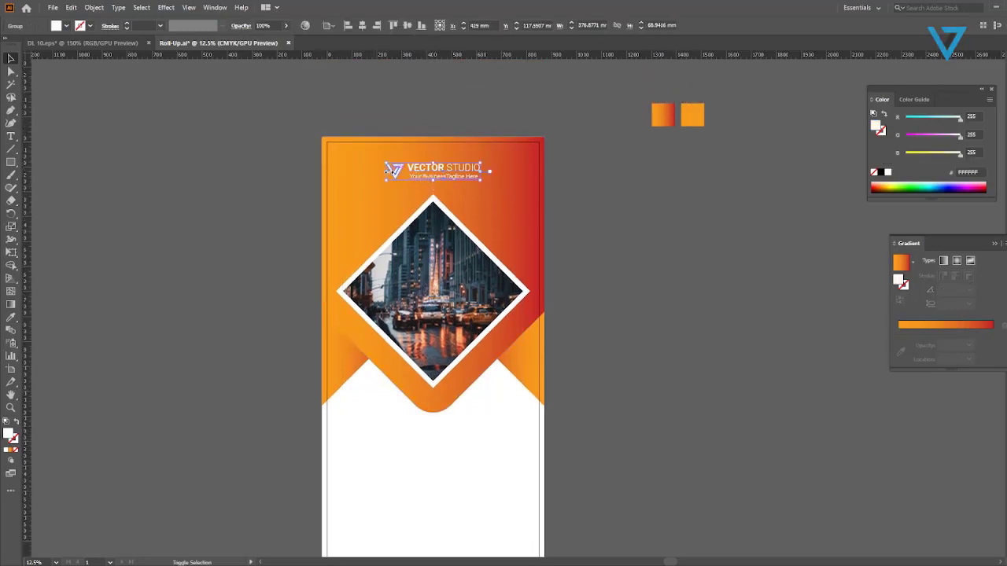
left_click_drag(386, 171, 362, 170)
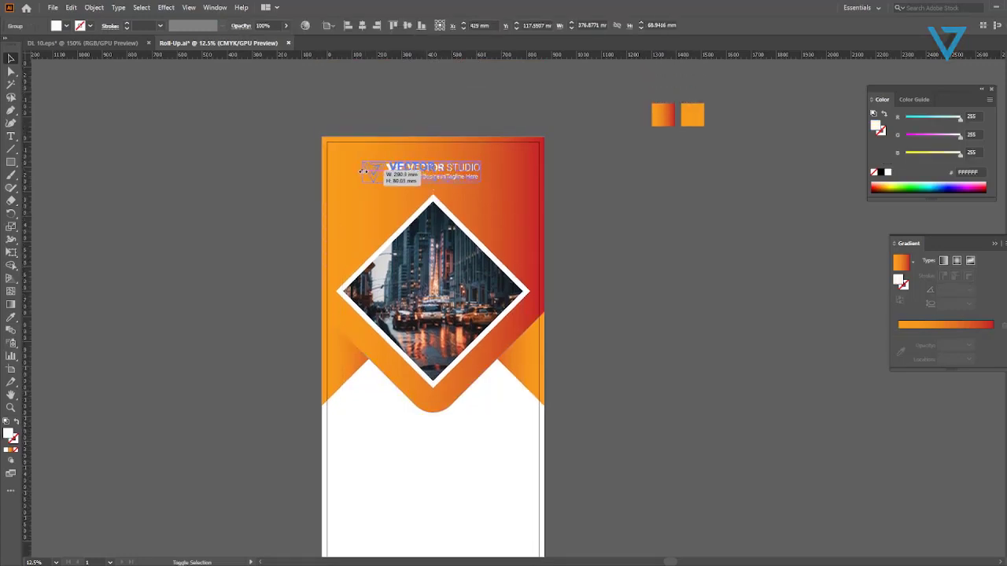
left_click(362, 25)
left_click(600, 331)
Move the three-line headline "Take Your Business To Next Level" onto the white area below the photo, near the left margin guide.
scroll(578, 364, "down", 2)
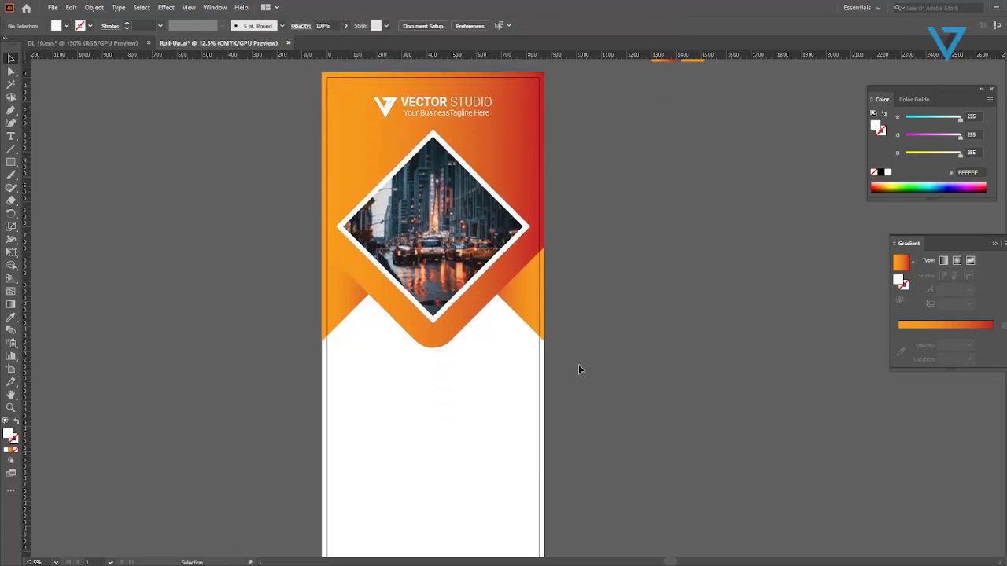
scroll(287, 299, "down", 1)
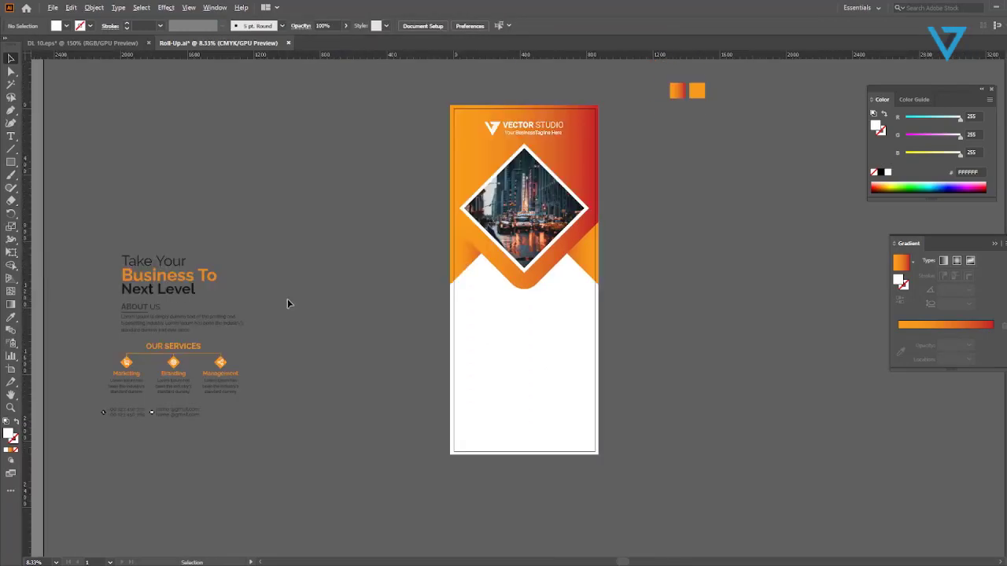
left_click(170, 284)
left_click_drag(139, 289, 492, 315)
scroll(493, 316, "up", 1)
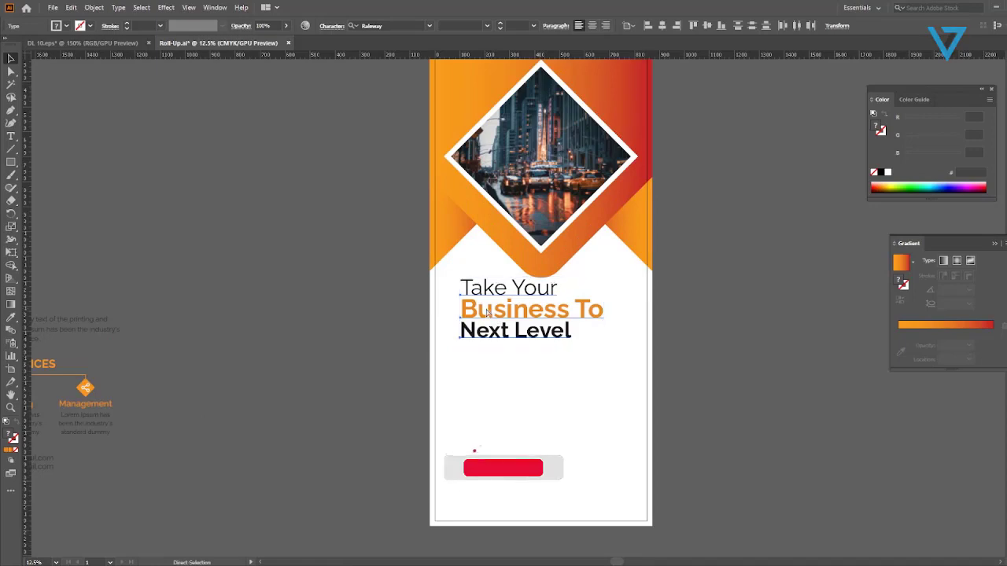
scroll(486, 313, "up", 2)
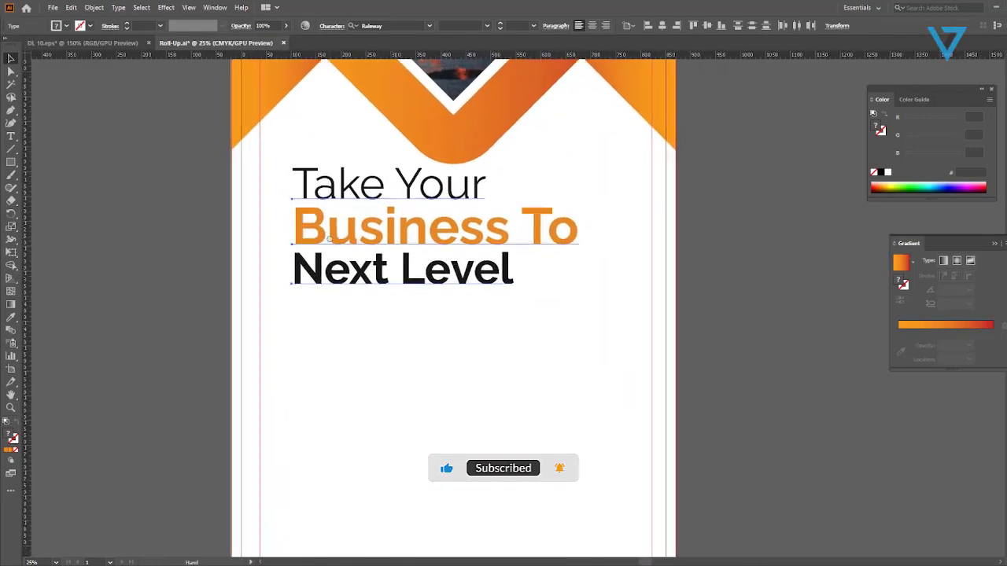
left_click_drag(331, 240, 311, 259)
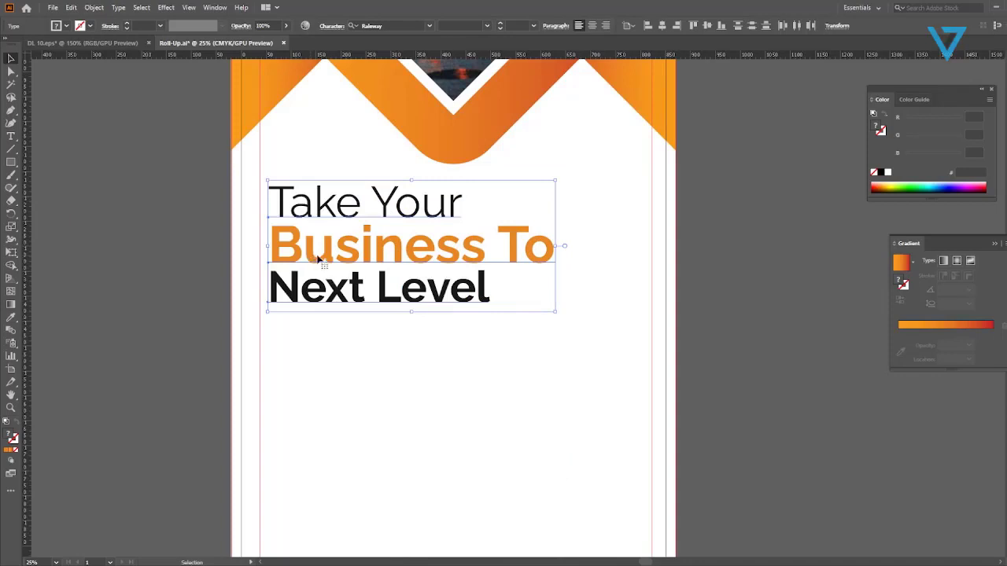
Enlarge the three-line headline proportionally to about four fifths of the artboard's width, keeping its left edge in place.
left_click_drag(556, 246, 604, 252)
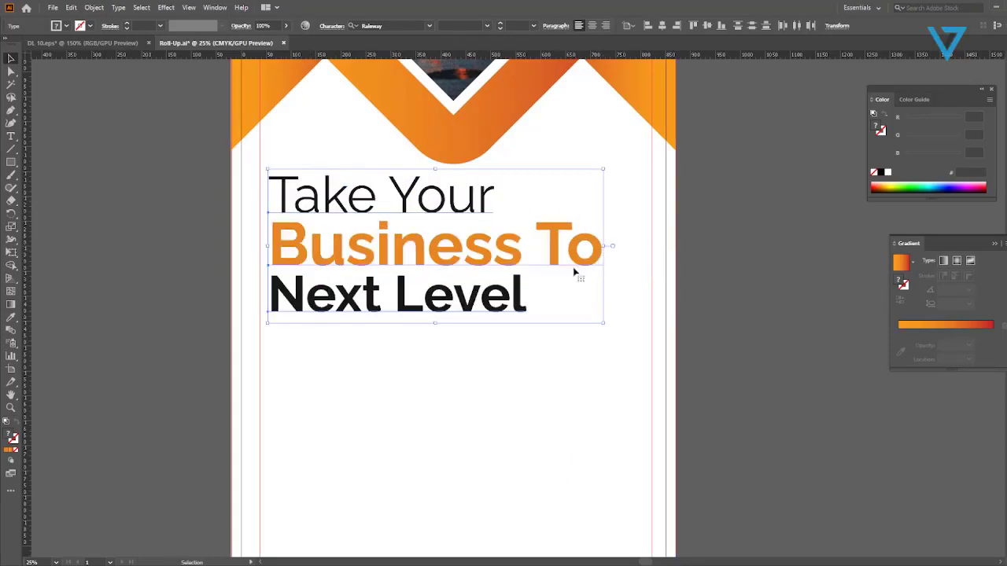
left_click(237, 397)
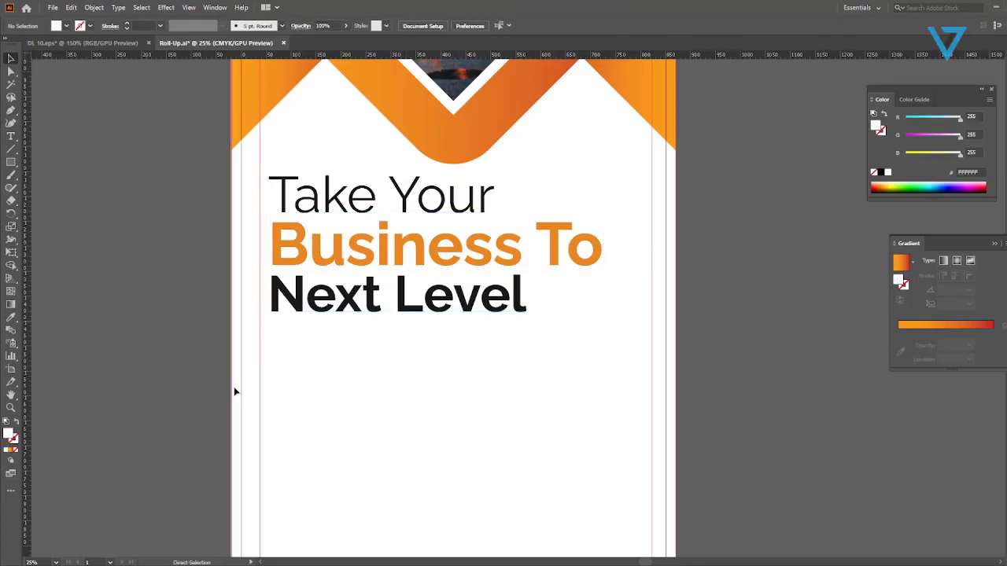
scroll(242, 386, "down", 1)
left_click_drag(307, 342, 407, 244)
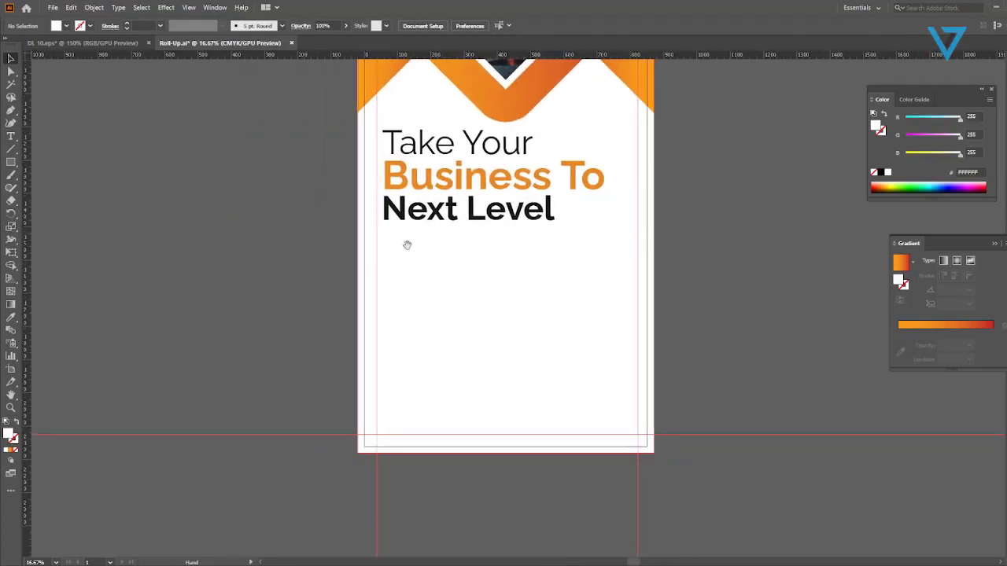
left_click(405, 219)
left_click(419, 187)
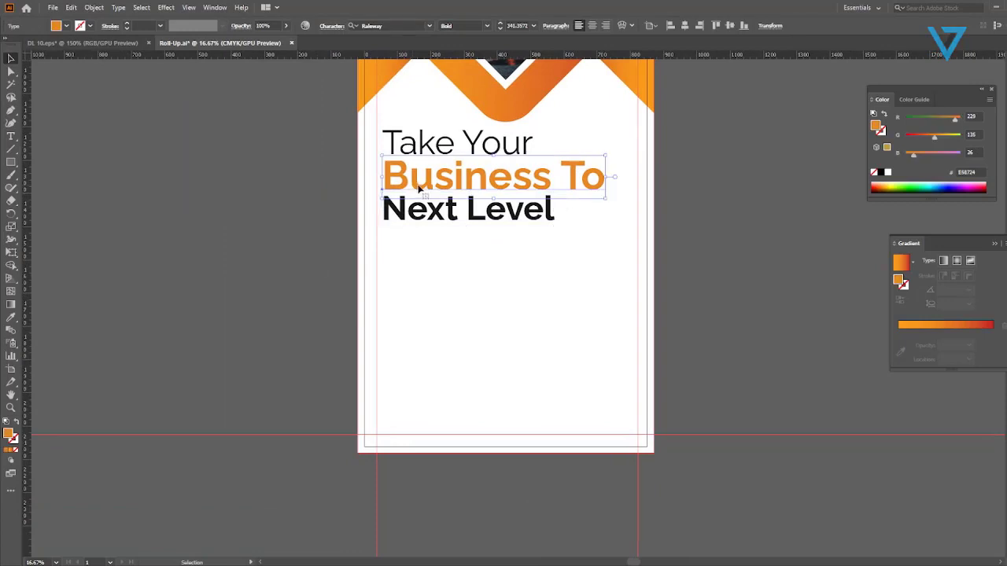
left_click(295, 291)
Move the ABOUT US block with its underline and paragraph onto the banner directly below the "Next Level" line.
scroll(295, 292, "down", 1)
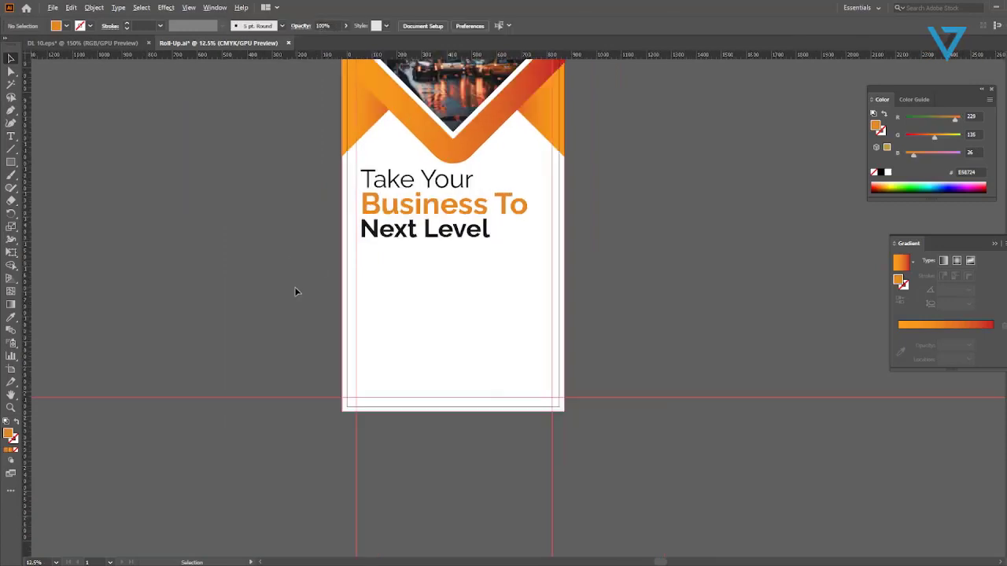
left_click_drag(411, 304, 568, 292)
scroll(323, 306, "down", 1)
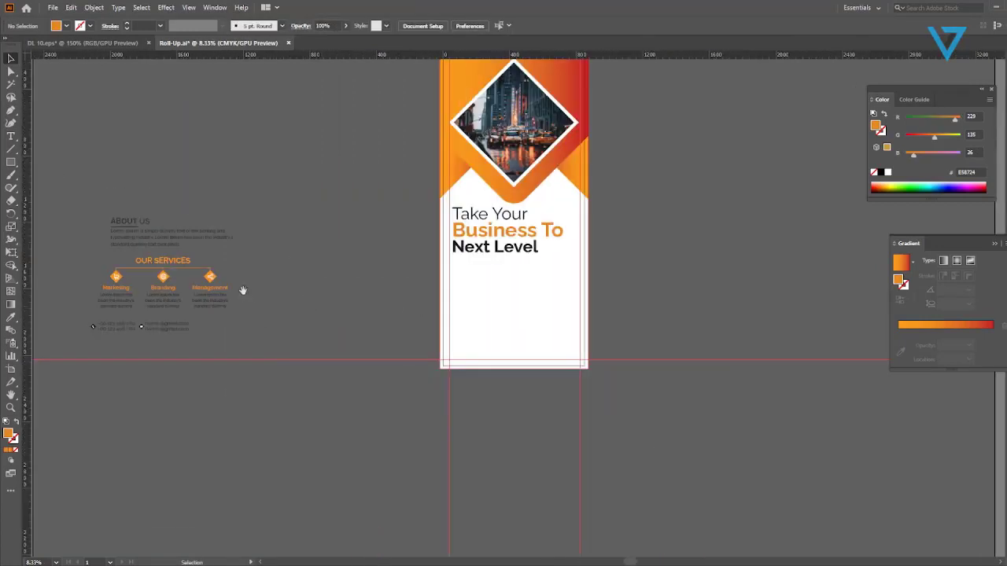
scroll(291, 263, "up", 1)
left_click_drag(53, 221, 606, 259)
left_click(92, 208)
scroll(620, 252, "up", 2)
left_click_drag(650, 327, 407, 231)
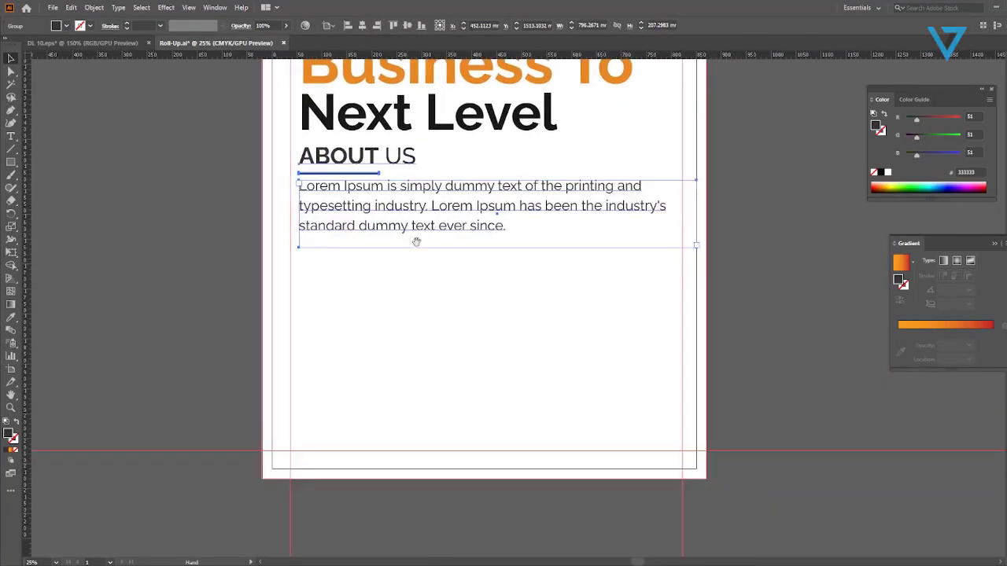
Align the left edge of the ABOUT US block with the "Next Level" headline line, using that line as the key object.
left_click_drag(400, 303, 358, 196)
left_click_drag(347, 126, 346, 125)
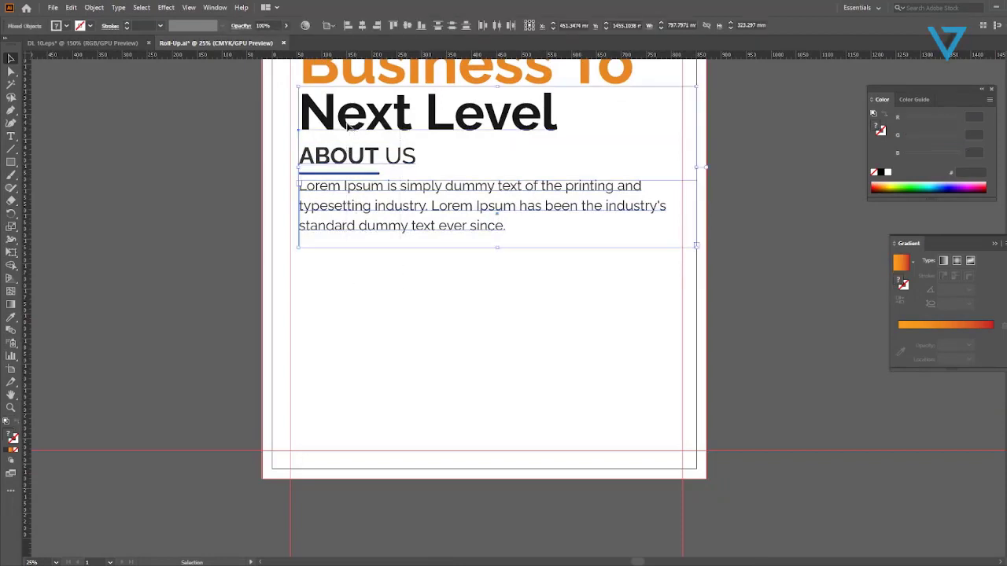
left_click(348, 25)
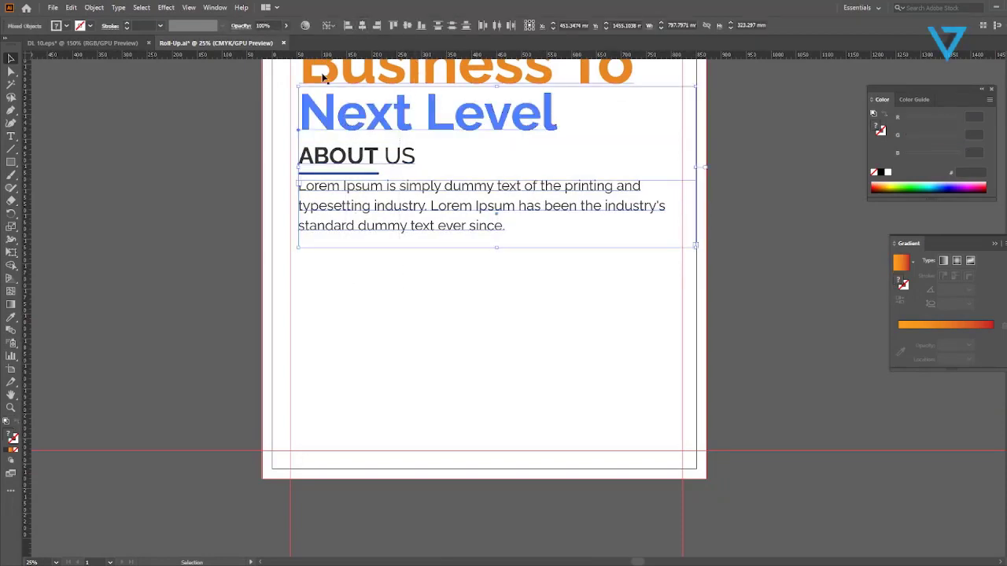
left_click(203, 225)
Ungroup the ABOUT US block and narrow its paragraph text frame to end at the right margin guide.
left_click(577, 209)
right_click(471, 193)
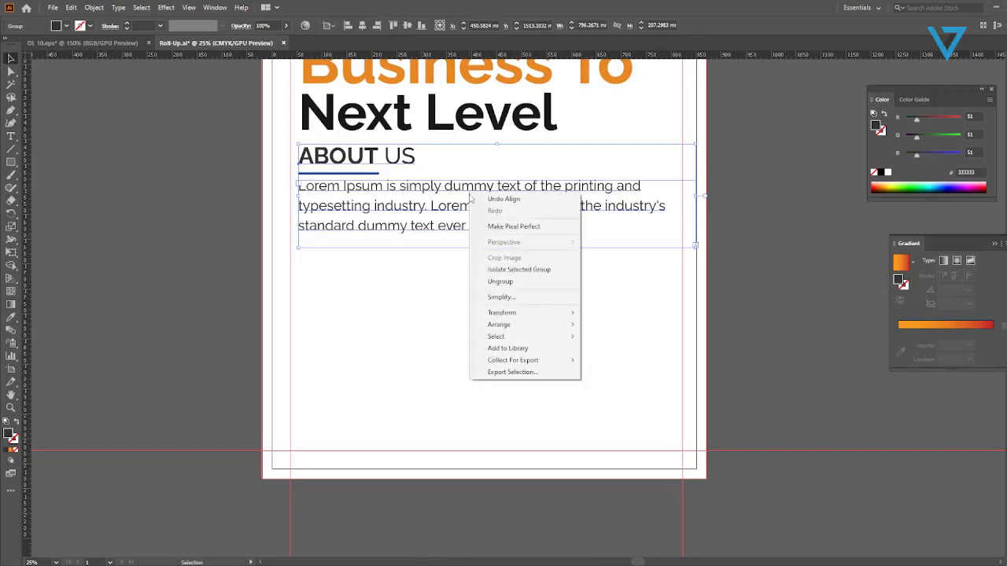
left_click(481, 282)
left_click(418, 214)
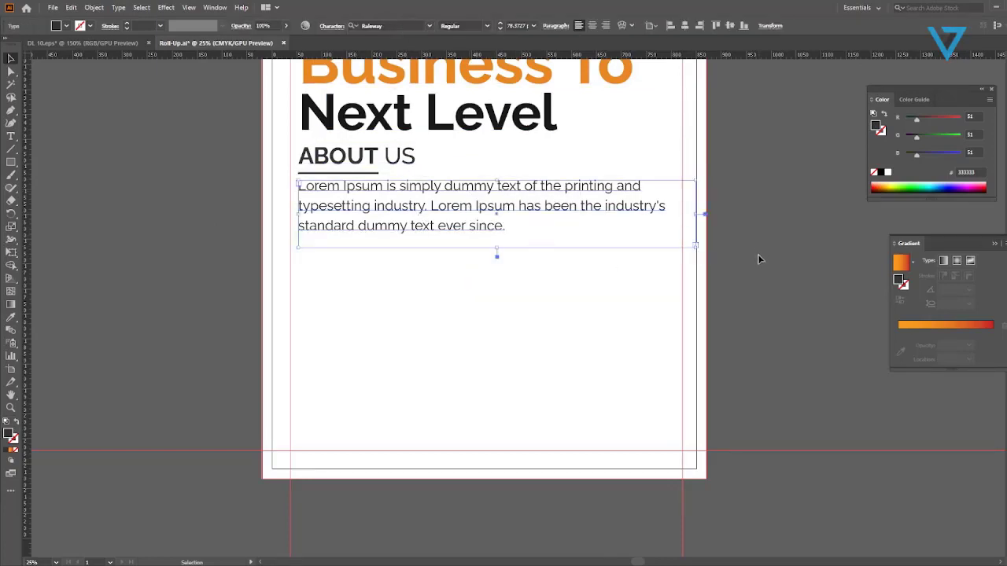
key("a")
key("ctrl+t")
key("v")
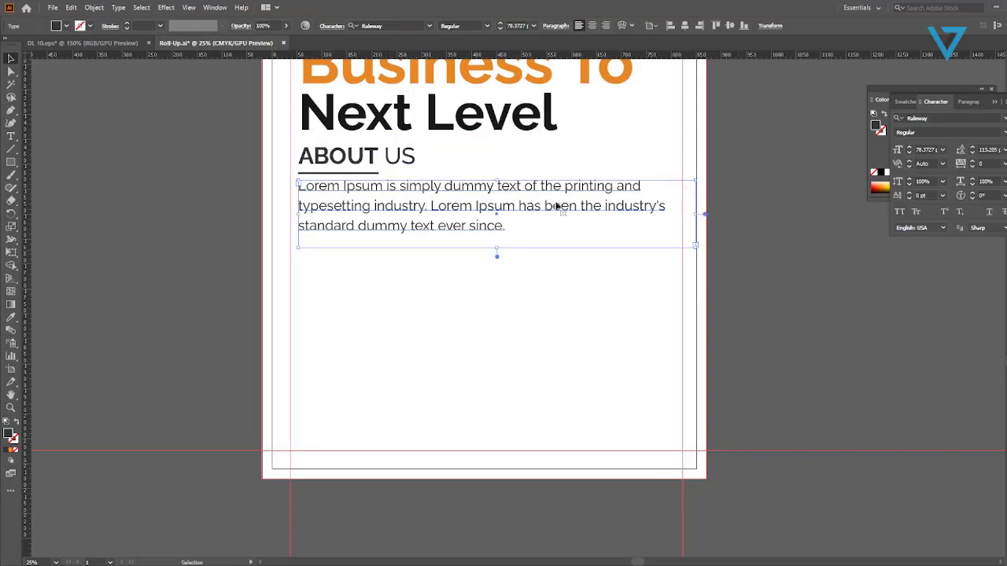
left_click_drag(697, 216, 682, 214)
Reduce the ABOUT US paragraph's font size to 75 pt.
left_click(909, 154)
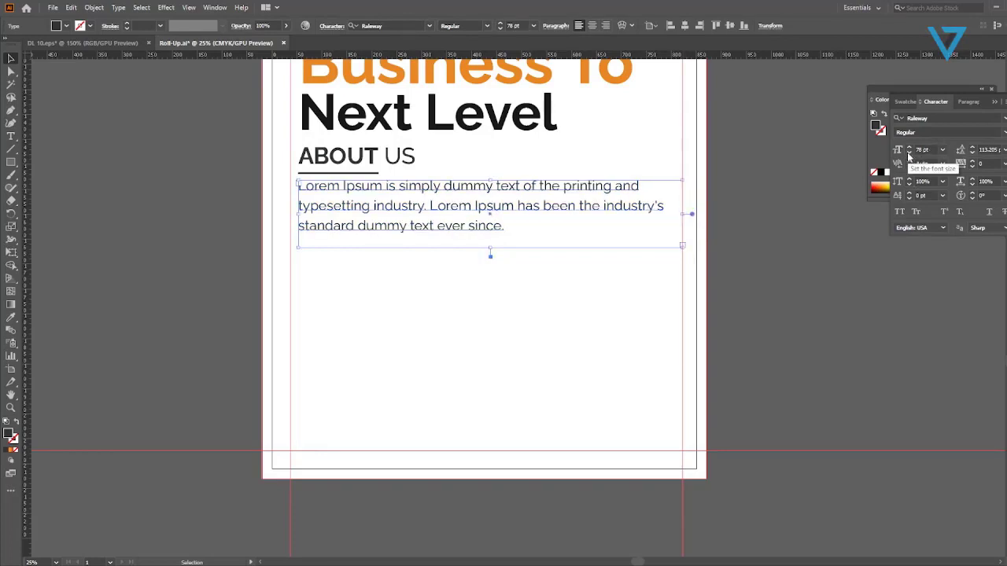
left_click(909, 155)
left_click(909, 155)
left_click(908, 155)
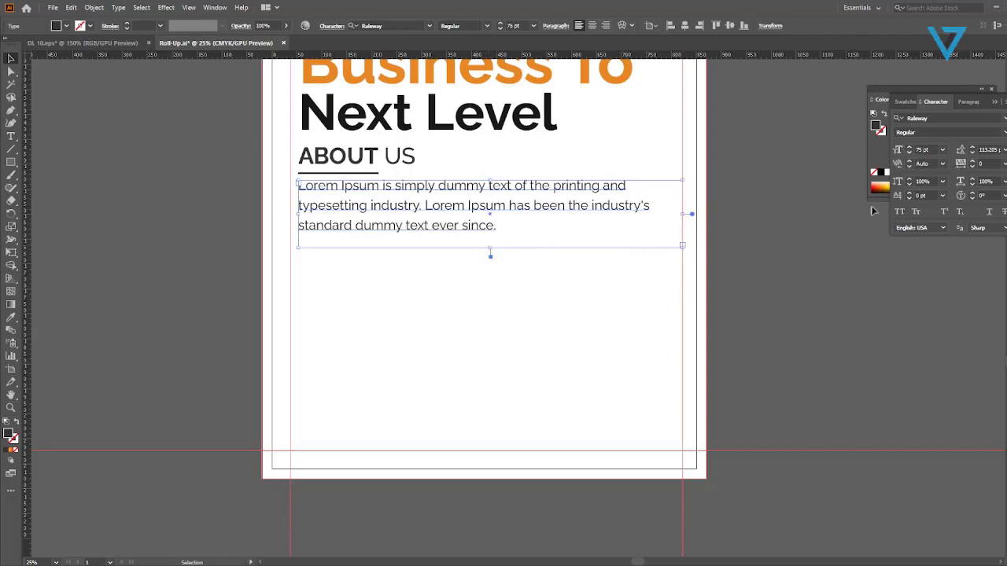
Set the ABOUT US paragraph's leading to 115 pt and shorten its text frame to sit closer below the last line.
left_click(972, 150)
left_click(972, 151)
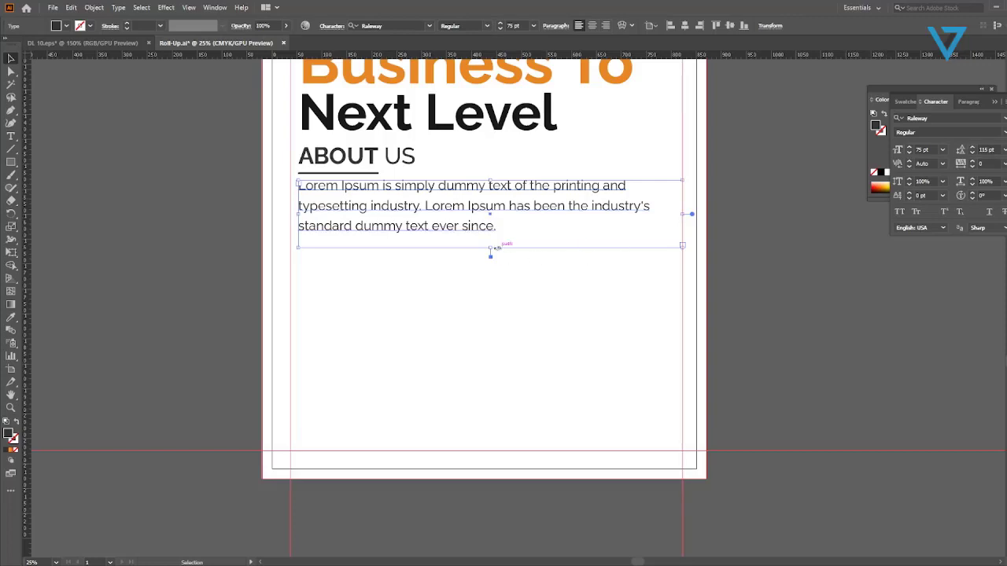
left_click_drag(491, 250, 492, 240)
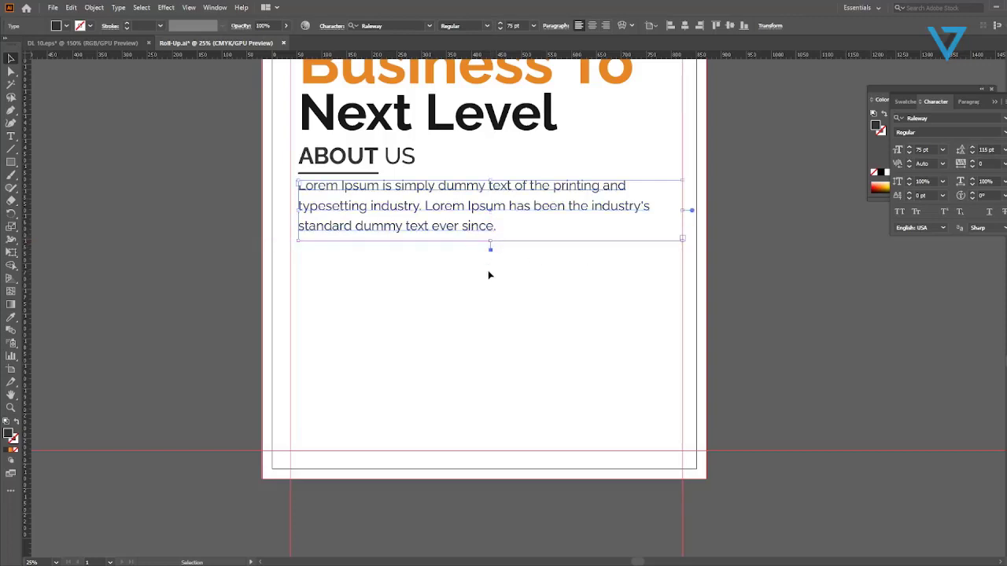
left_click(487, 275)
Nudge the ABOUT US heading, underline and paragraph down together to widen the gap below the "Next Level" line.
left_click_drag(325, 166, 326, 165)
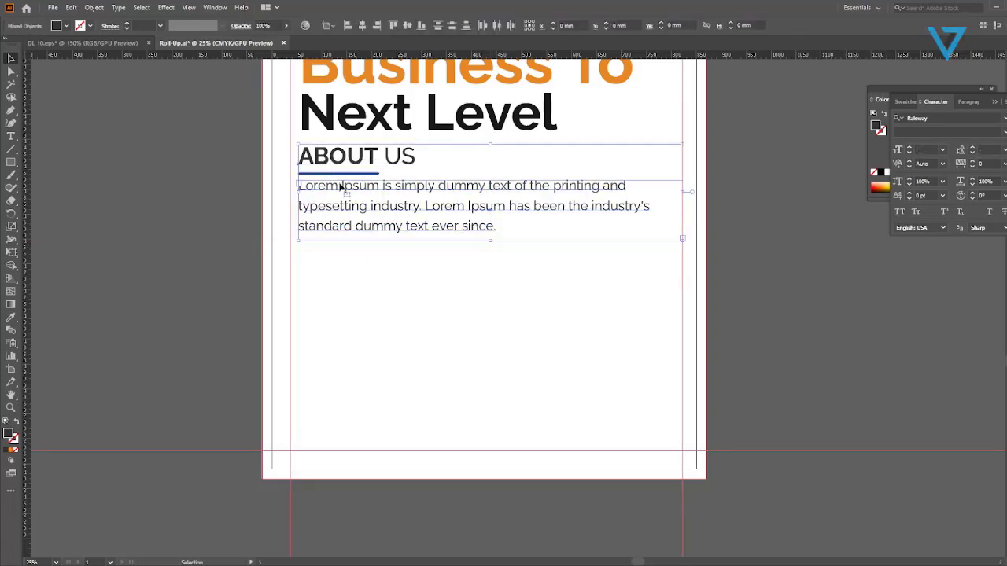
key("Down")
key("Down")
key("Down")
key("Down")
key("Down")
key("Down")
key("Down")
key("Down")
key("Down")
key("Down")
key("Down")
key("Down")
key("Down")
key("Down")
key("Down")
key("Down")
key("Down")
key("Down")
key("Down")
key("Down")
key("Down")
key("Down")
key("Down")
key("Down")
key("Down")
key("Down")
key("Down")
key("Down")
key("Down")
key("Down")
key("Down")
key("Down")
key("Down")
key("Down")
key("Down")
key("Down")
key("Down")
key("Down")
key("Down")
key("Down")
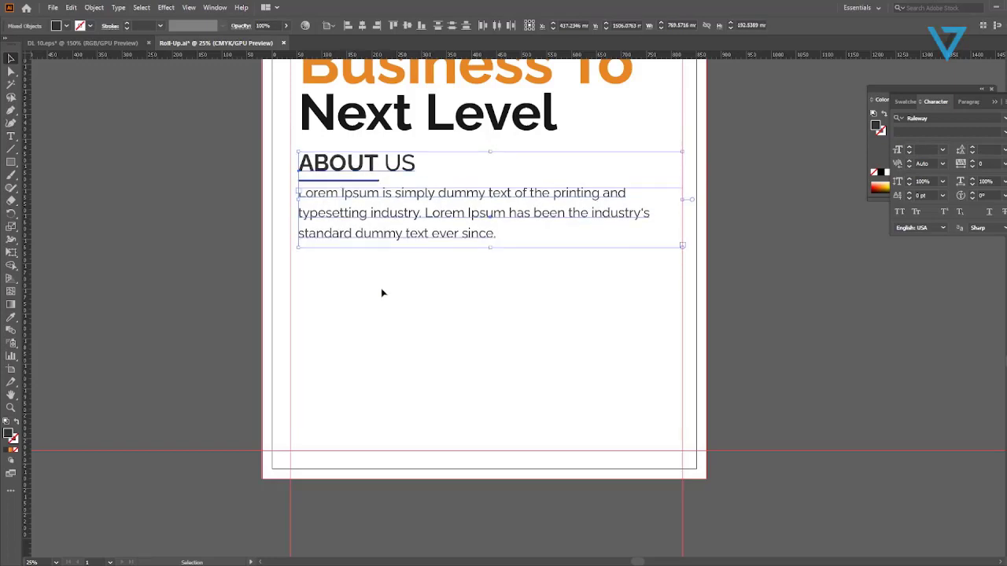
Nudge the "Business To" and "Next Level" lines with the ABOUT US block left until they start at the left margin guide.
scroll(382, 292, "up", 2)
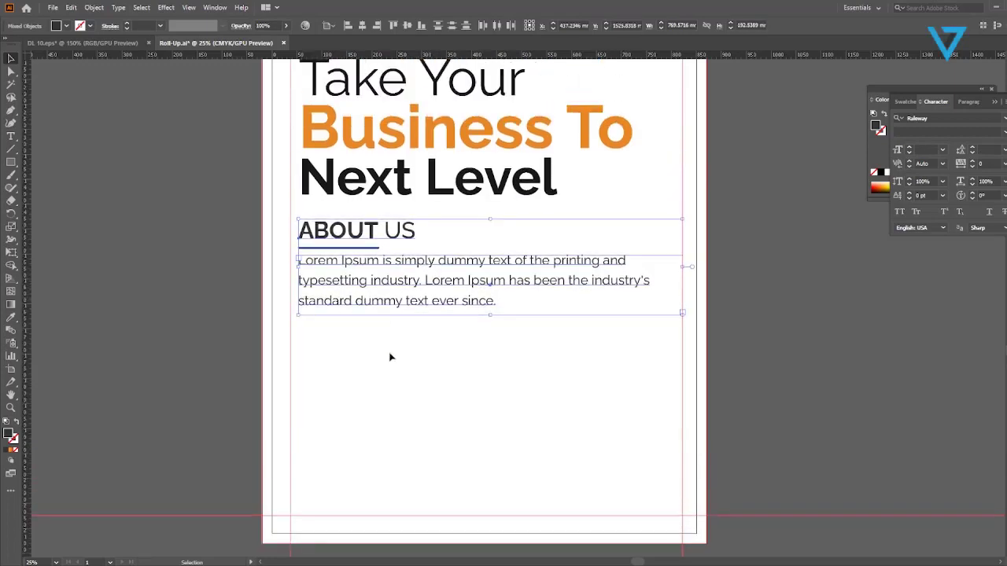
left_click(326, 132, "shift")
key("Left")
key("Left")
key("Left")
key("Left")
key("Left")
key("Left")
key("Left")
key("Left")
key("Left")
key("Left")
key("Left")
key("Left")
key("Left")
key("Left")
key("Left")
key("Left")
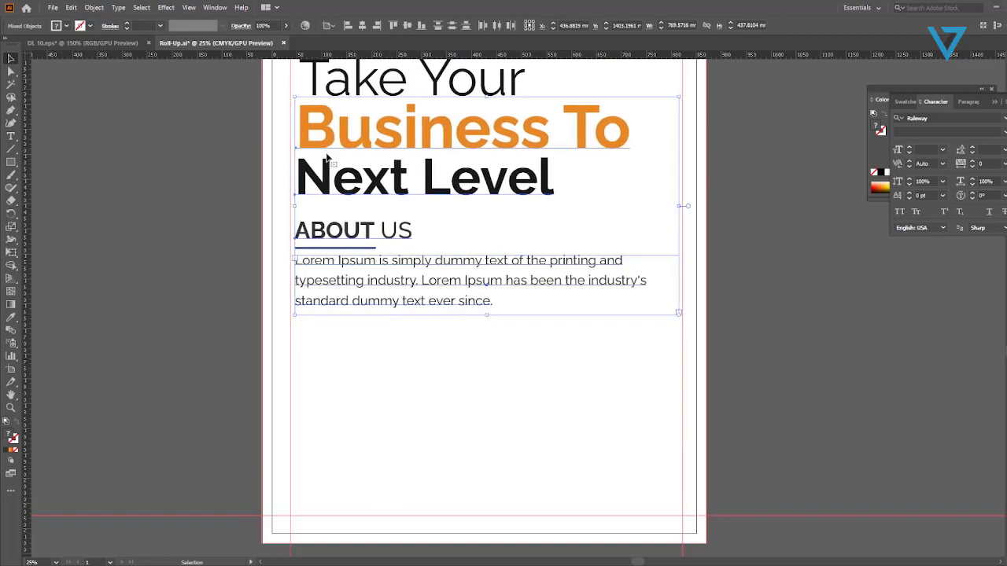
key("Left")
key("Left")
key("Left")
key("Left")
key("Left")
key("Left")
key("Left")
key("Left")
key("Left")
key("Left")
key("Left")
key("Left")
key("Left")
key("Left")
key("Left")
key("Left")
key("Left")
key("Left")
key("Left")
key("Left")
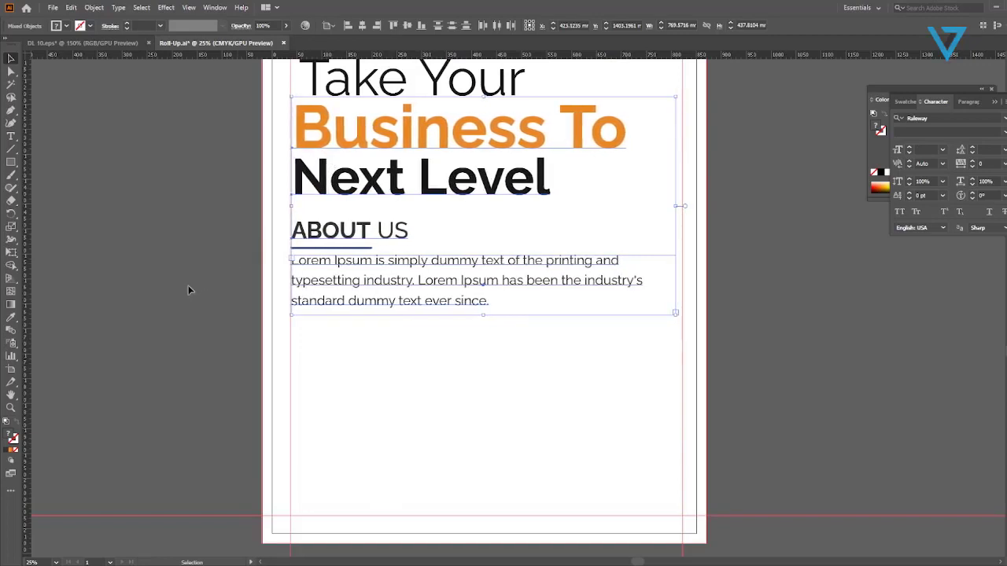
scroll(186, 286, "up", 3)
left_click(190, 275)
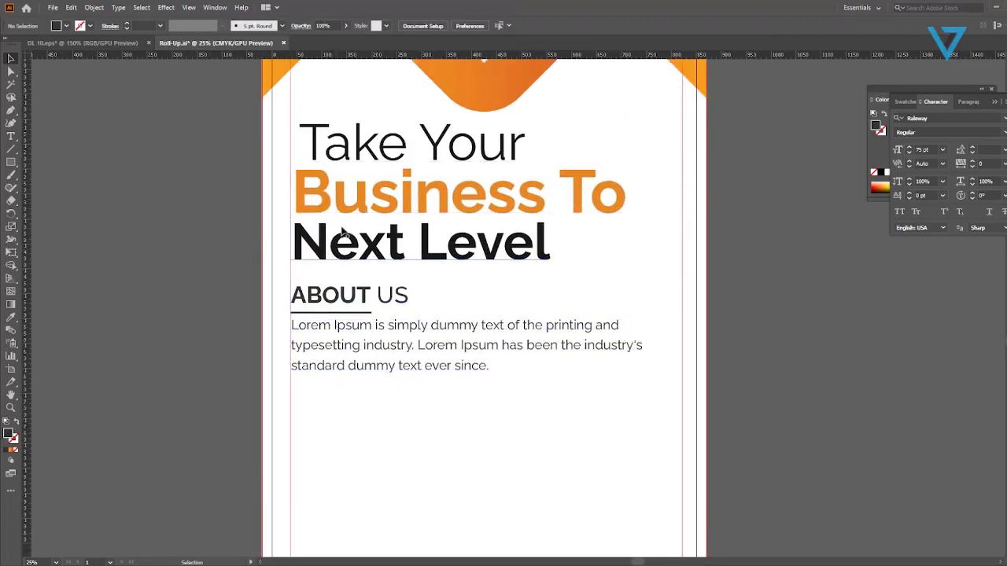
Align the left edges of the three headline lines, using "Business To" as the key object.
left_click(392, 203)
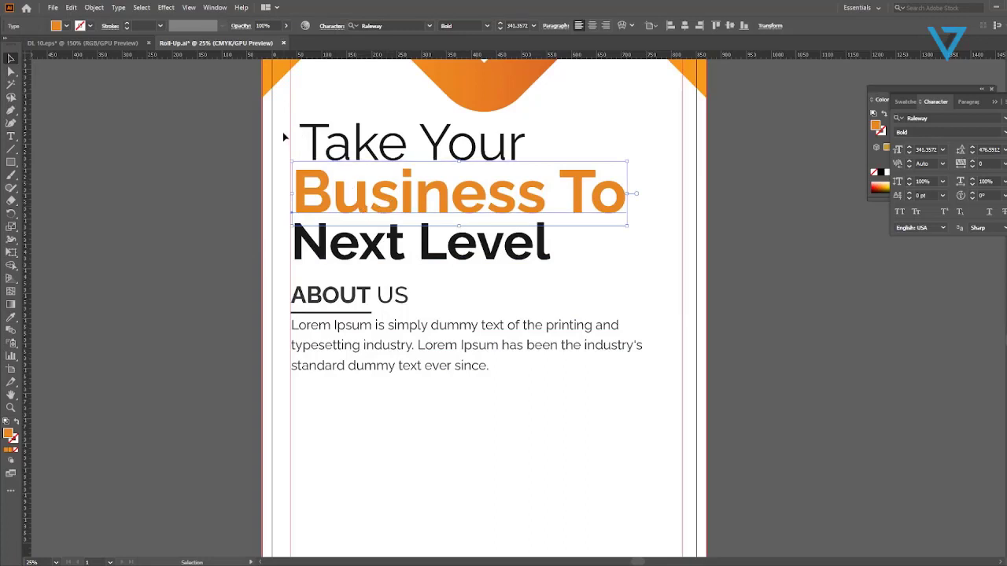
left_click_drag(328, 225, 330, 231)
left_click(328, 204)
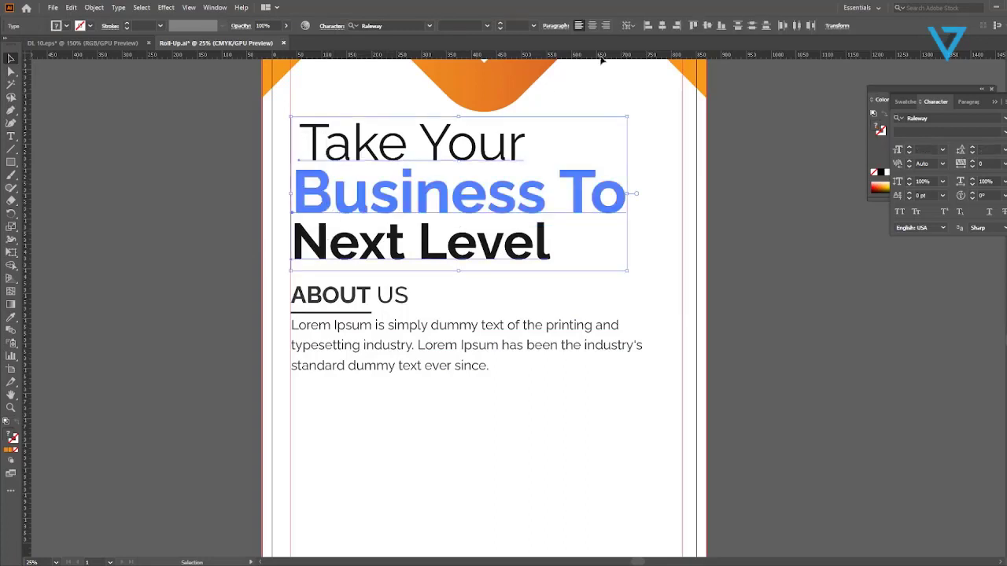
left_click(646, 26)
left_click(730, 197)
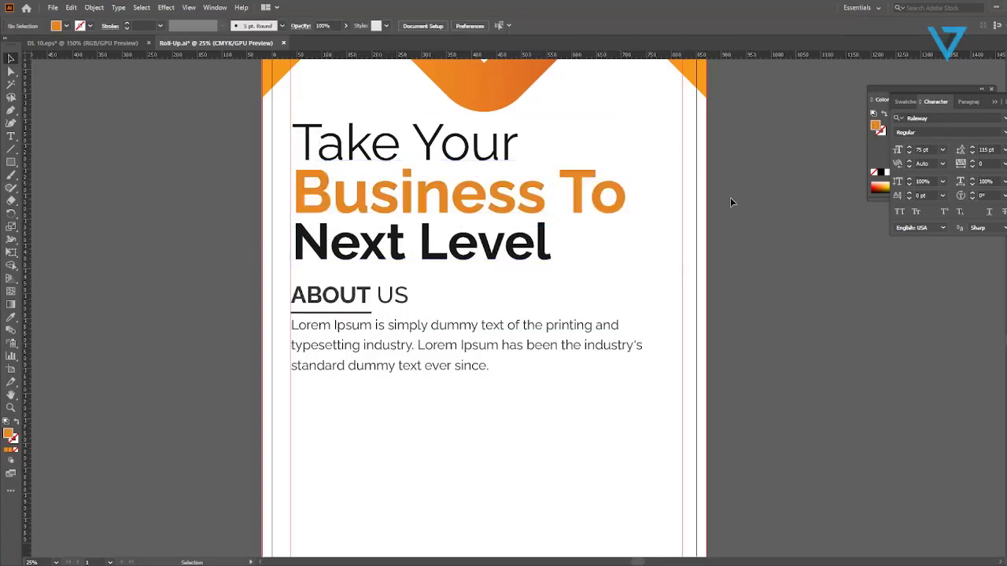
Check the font sizes of the "Next Level" and "Take Your" headline lines.
left_click(483, 258)
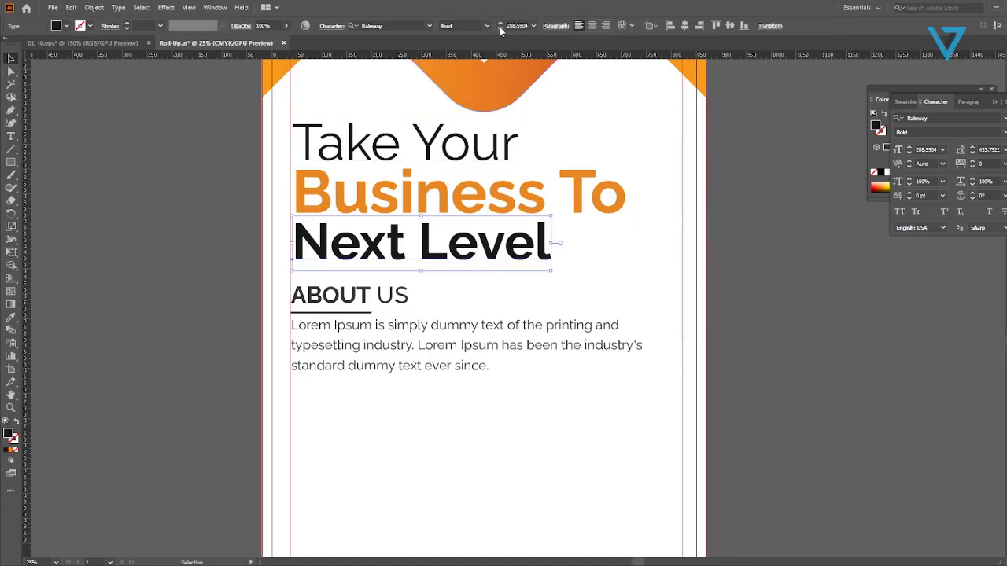
left_click(490, 160)
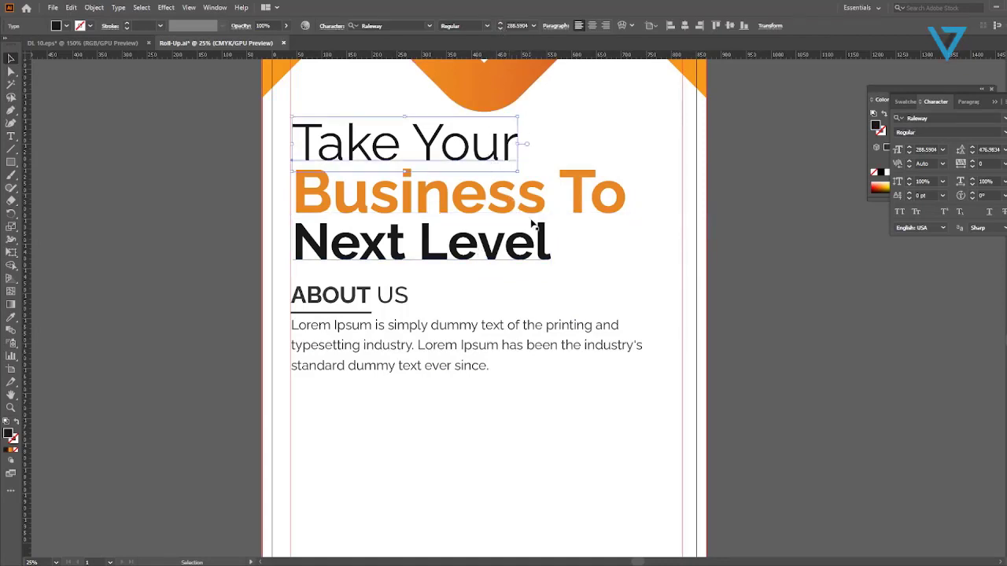
left_click(802, 344)
Move the OUR SERVICES group from the pasteboard onto the banner below the ABOUT US paragraph, starting at the left margin guide.
scroll(652, 408, "down", 2)
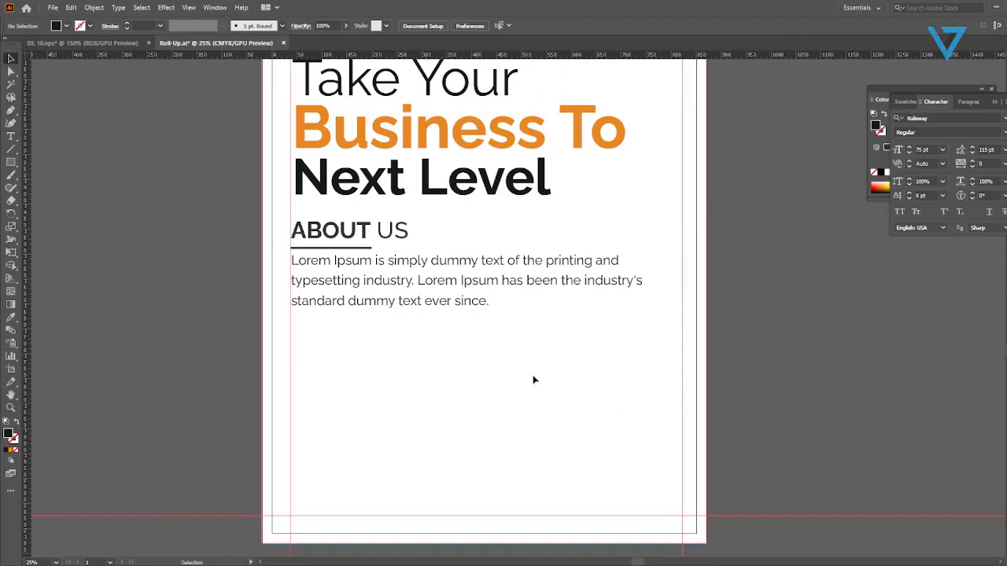
scroll(512, 369, "down", 1)
scroll(354, 357, "down", 1)
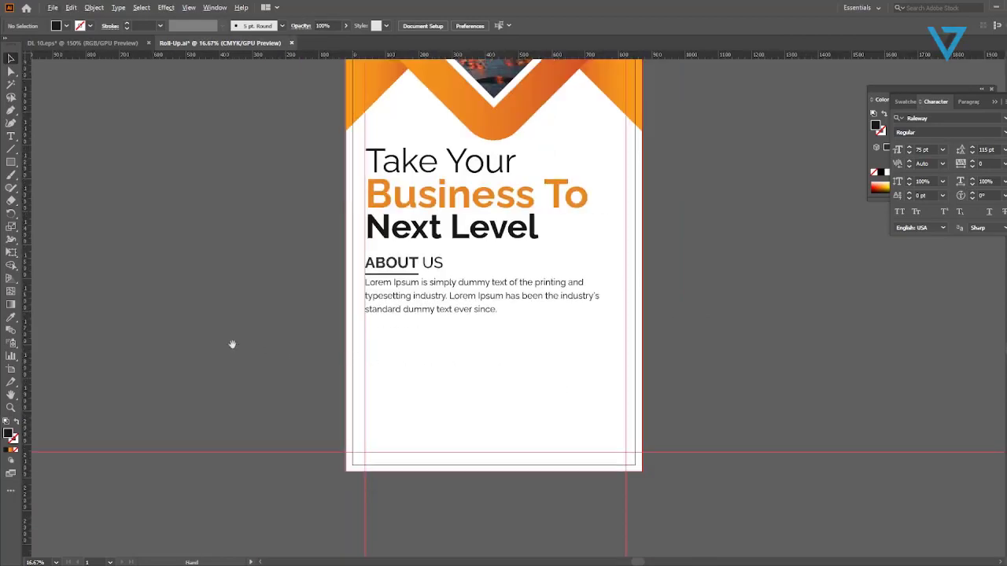
left_click_drag(232, 344, 539, 236)
left_click_drag(321, 279, 457, 326)
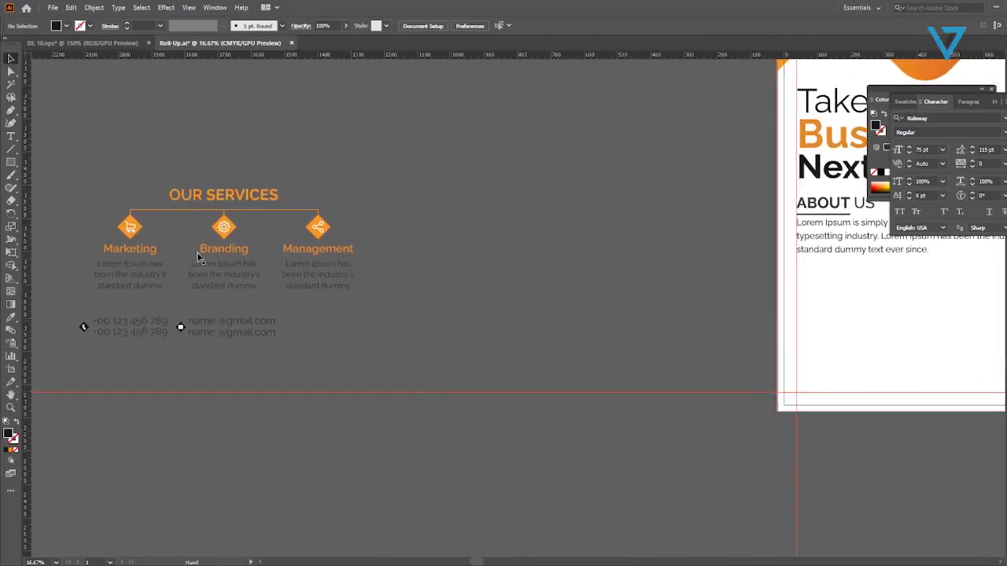
left_click_drag(373, 284, 374, 285)
left_click_drag(250, 198, 899, 278)
left_click_drag(813, 309, 232, 230)
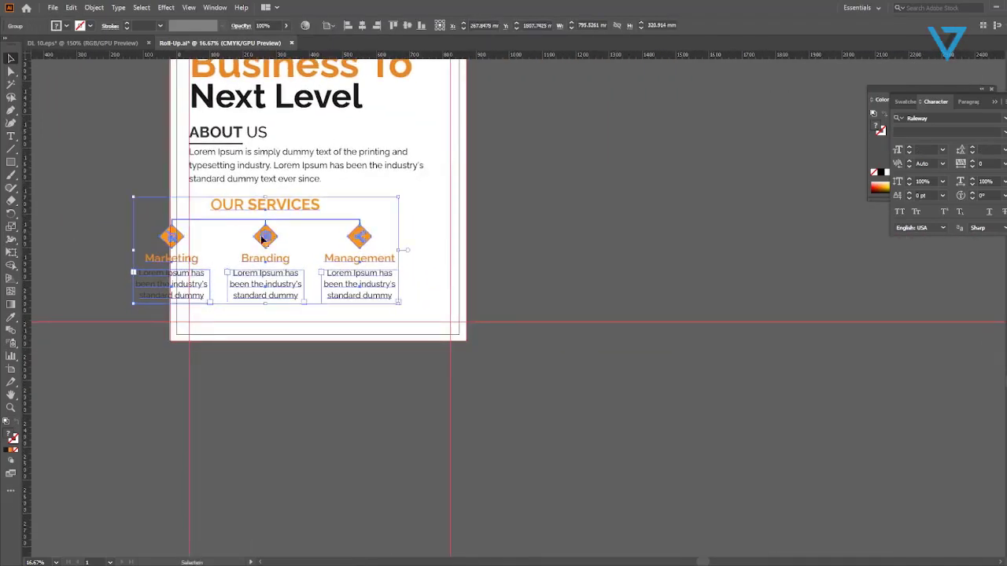
scroll(285, 233, "up", 1)
left_click_drag(286, 196, 374, 189)
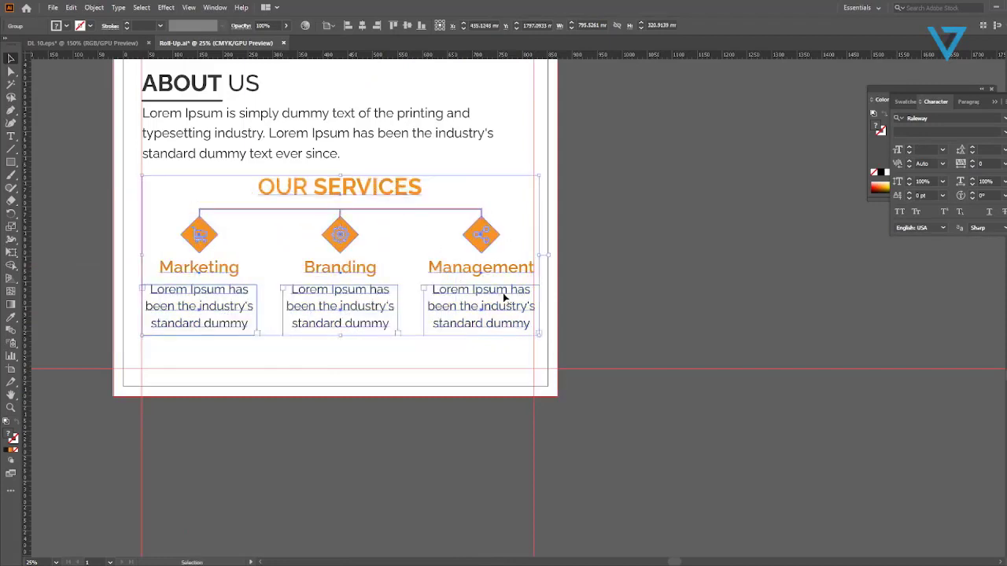
left_click(649, 305)
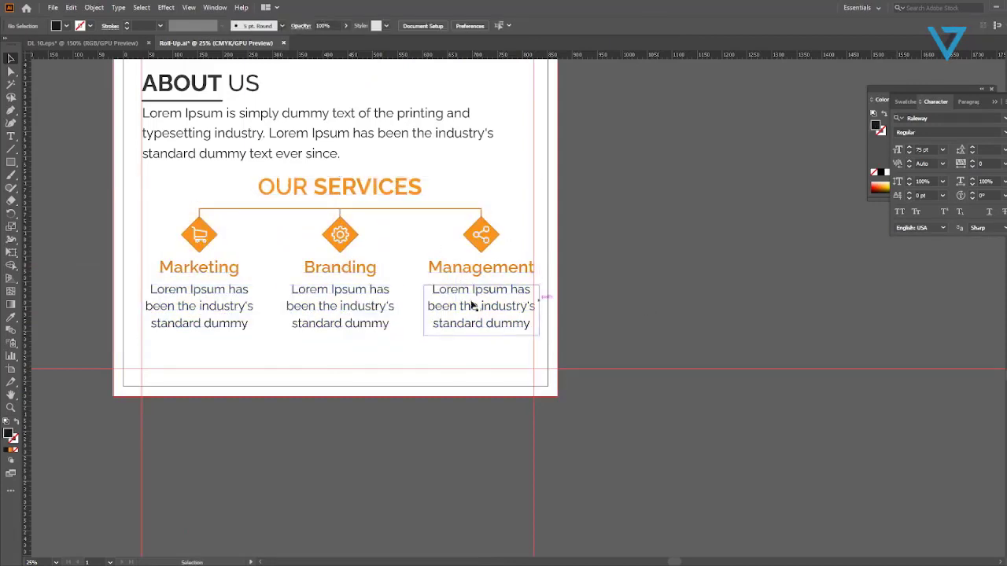
Ungroup the OUR SERVICES block into its separate objects.
left_click(337, 190)
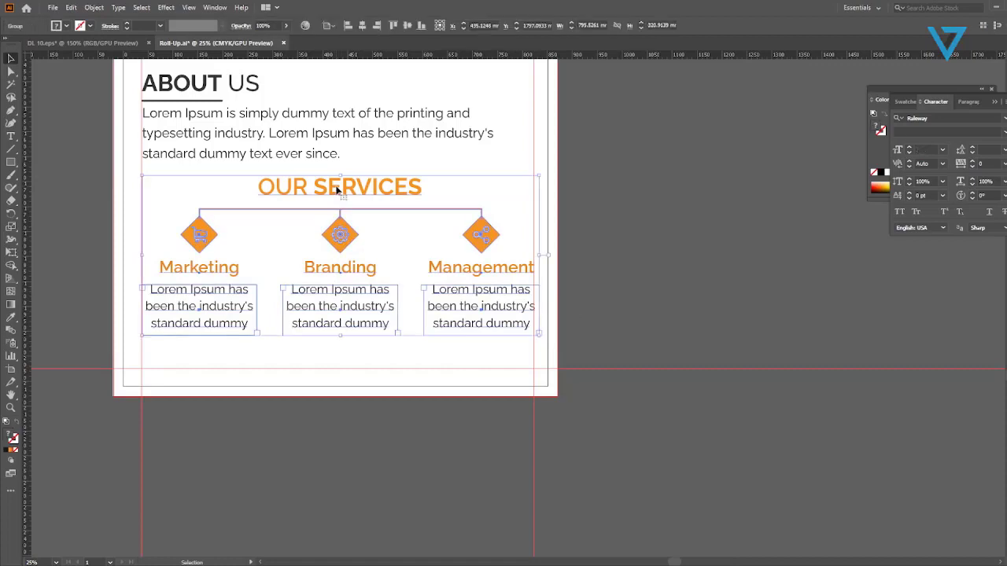
right_click(337, 190)
left_click(370, 273)
left_click(652, 302)
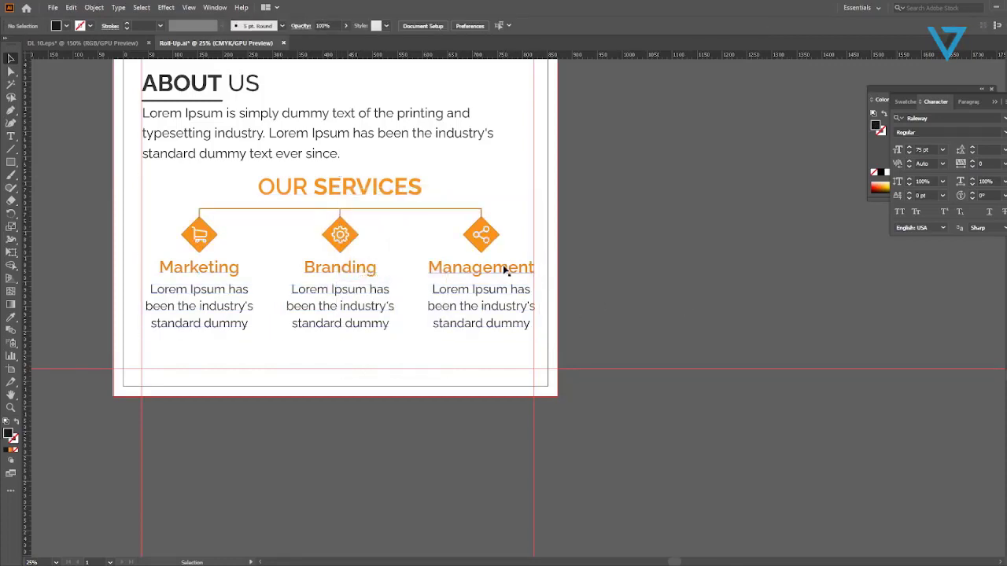
Nudge the Management heading and its description left until the description frame ends at the right margin guide.
left_click(505, 269)
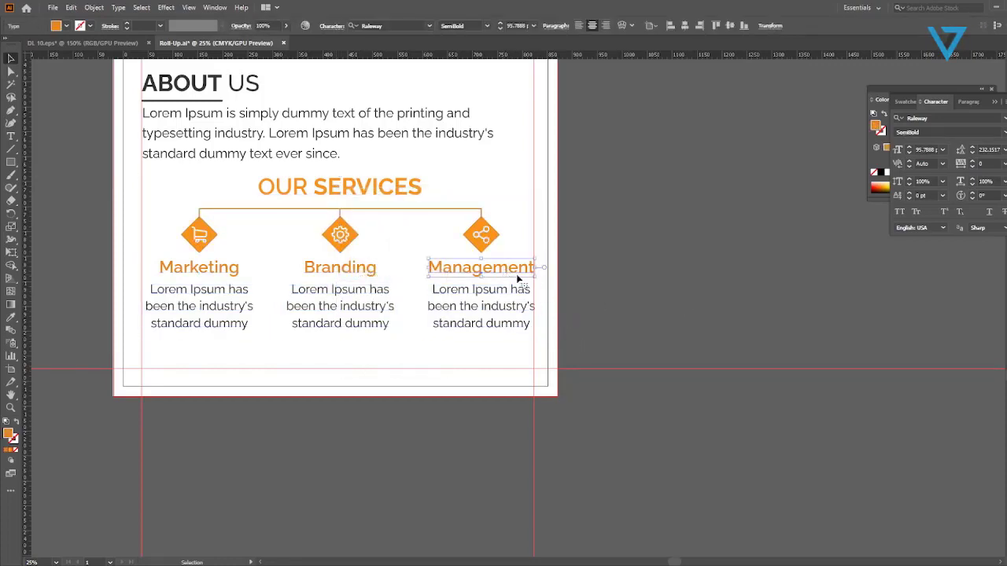
left_click(487, 279, "shift")
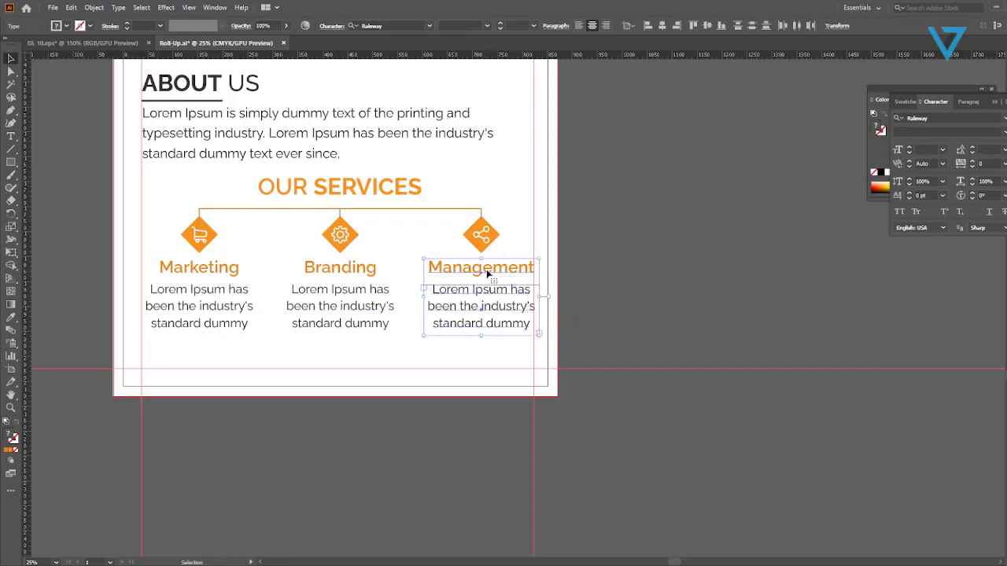
key("Left")
key("Left")
key("Left")
key("Left")
key("Left")
key("Left")
key("Left")
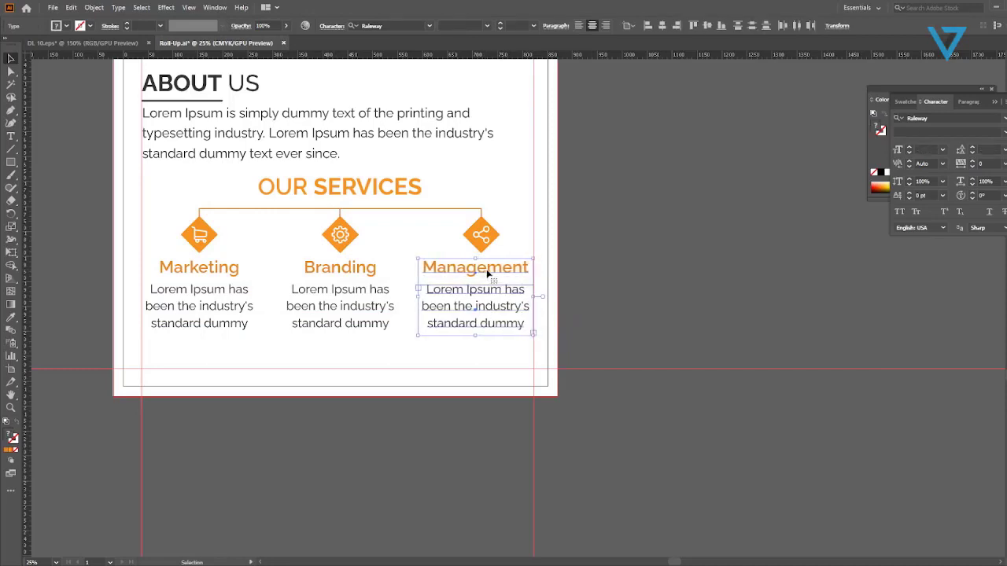
left_click_drag(502, 351, 220, 358)
Distribute the three service description frames evenly in the horizontal direction between the margin guides.
left_click(191, 315)
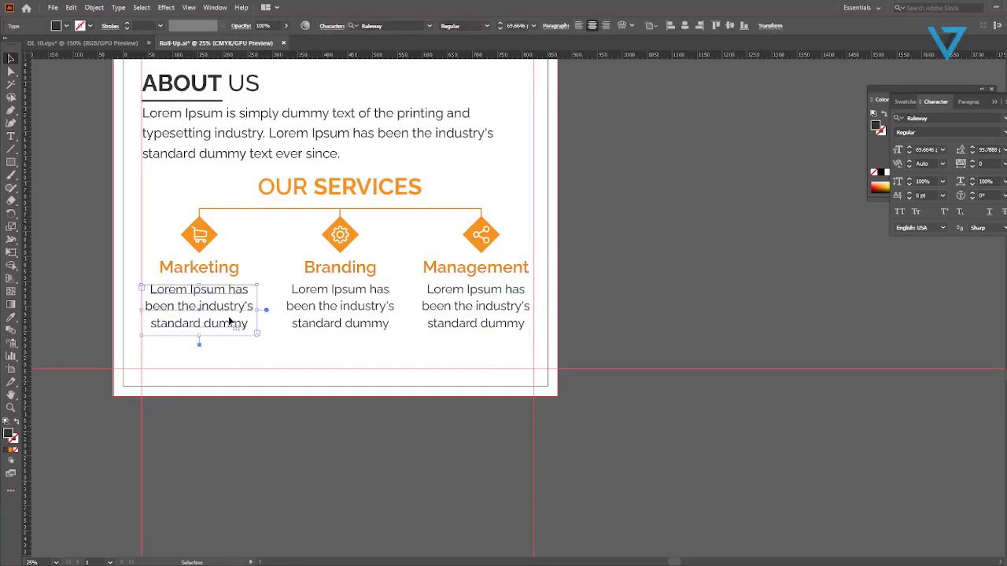
left_click_drag(439, 356, 220, 323)
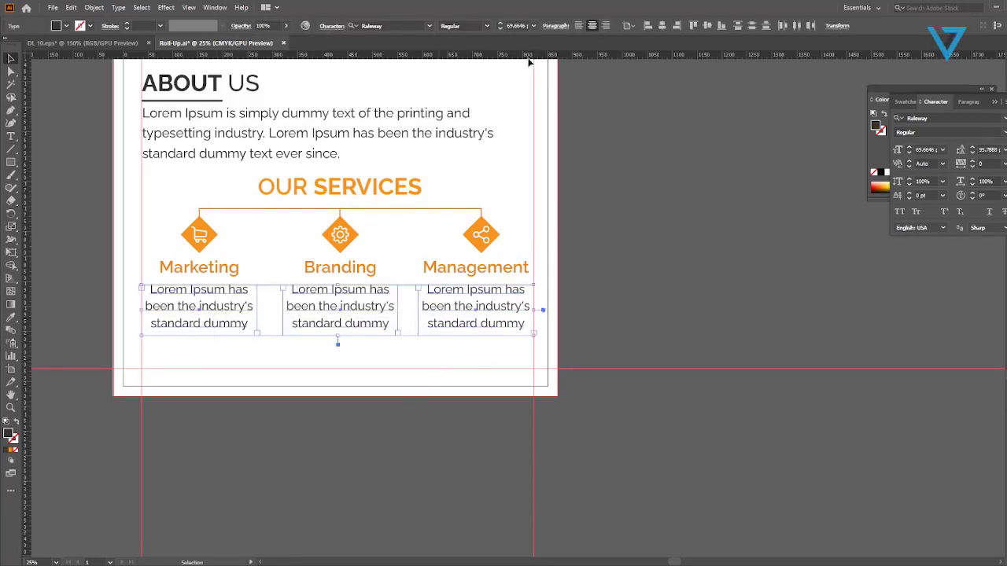
left_click(627, 26)
left_click(661, 38)
left_click(796, 26)
left_click(394, 338)
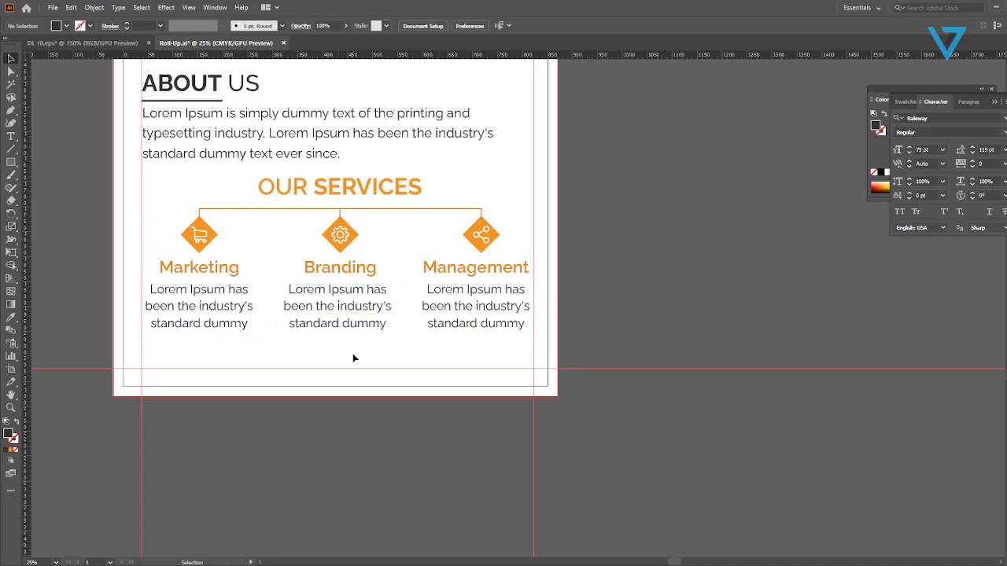
Center the Branding, Management and Marketing headings horizontally over their descriptions, using each description as the key object.
left_click_drag(322, 271, 320, 269)
left_click(330, 301)
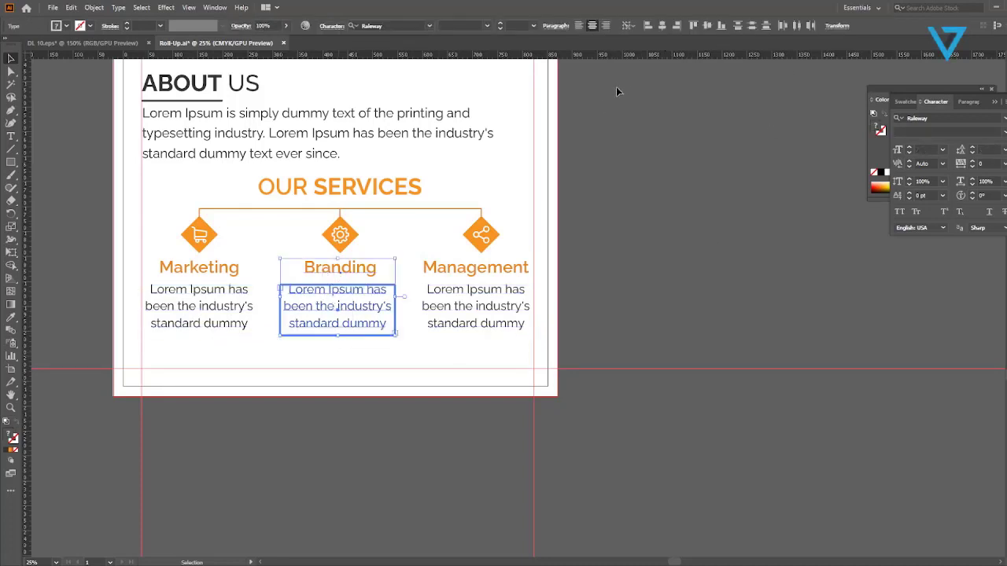
left_click(661, 26)
left_click(484, 349)
left_click_drag(461, 274, 461, 272)
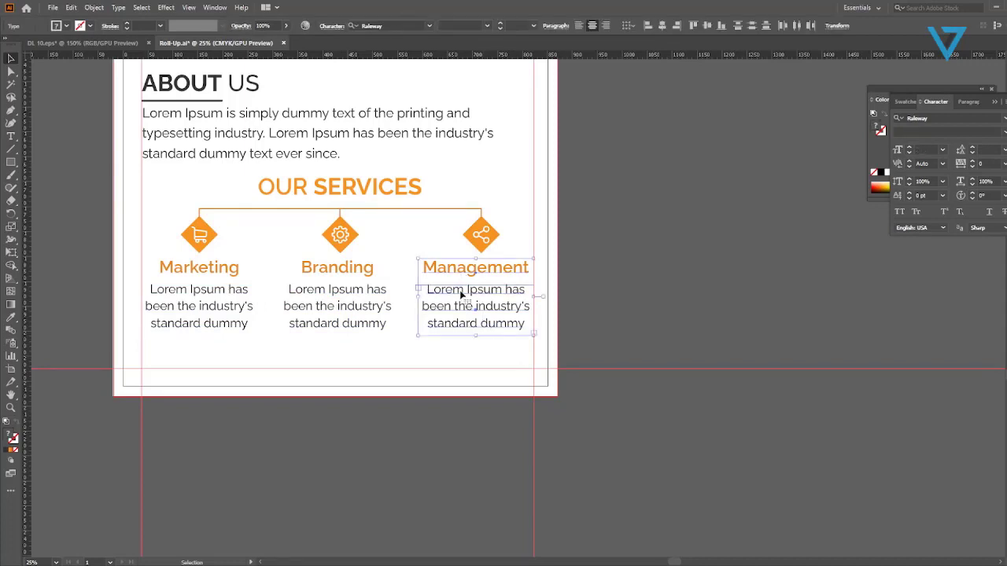
left_click(465, 298)
left_click(661, 26)
left_click(404, 303)
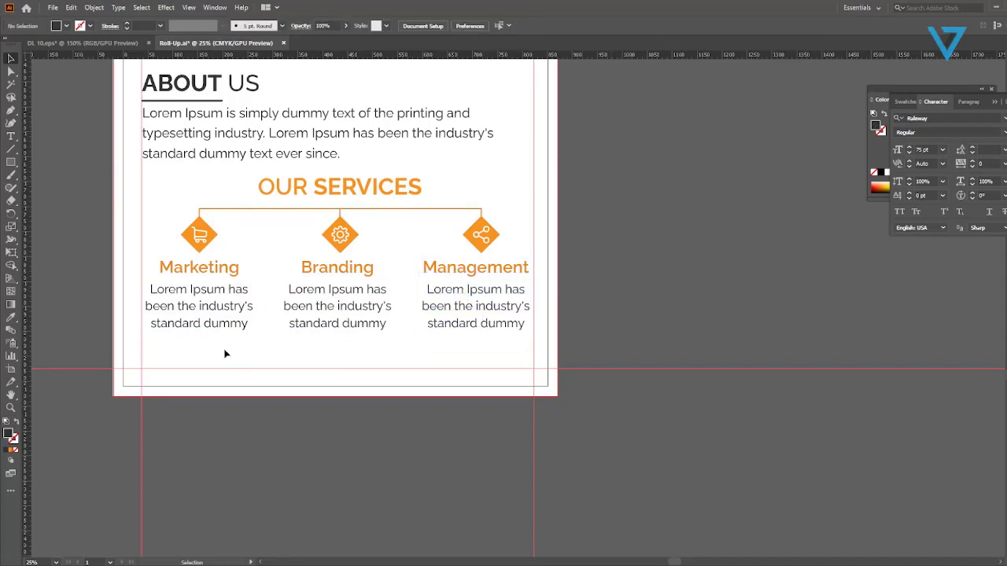
left_click_drag(183, 273, 185, 275)
left_click(199, 311)
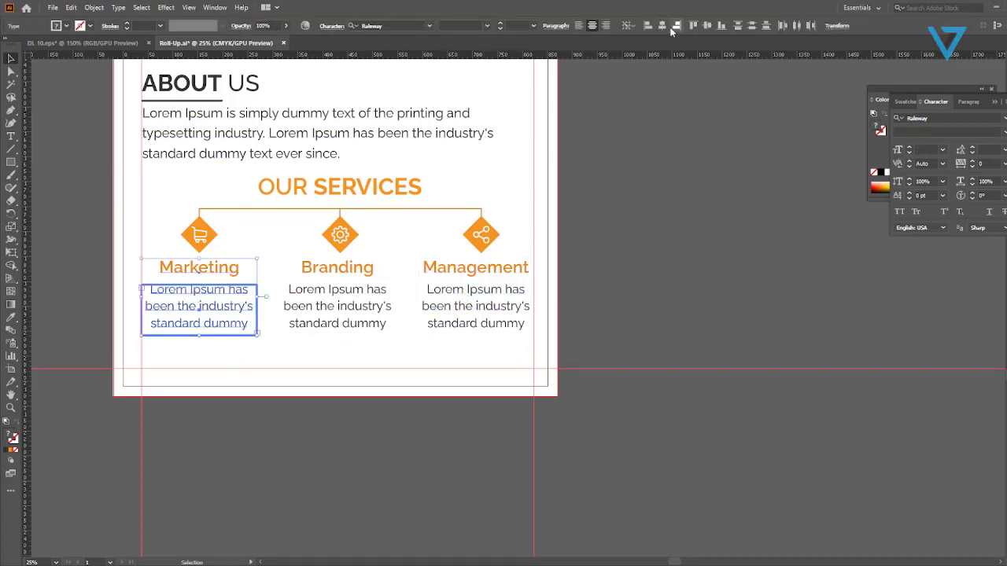
left_click(703, 189)
Center the OUR SERVICES heading horizontally on the artboard.
left_click(387, 191)
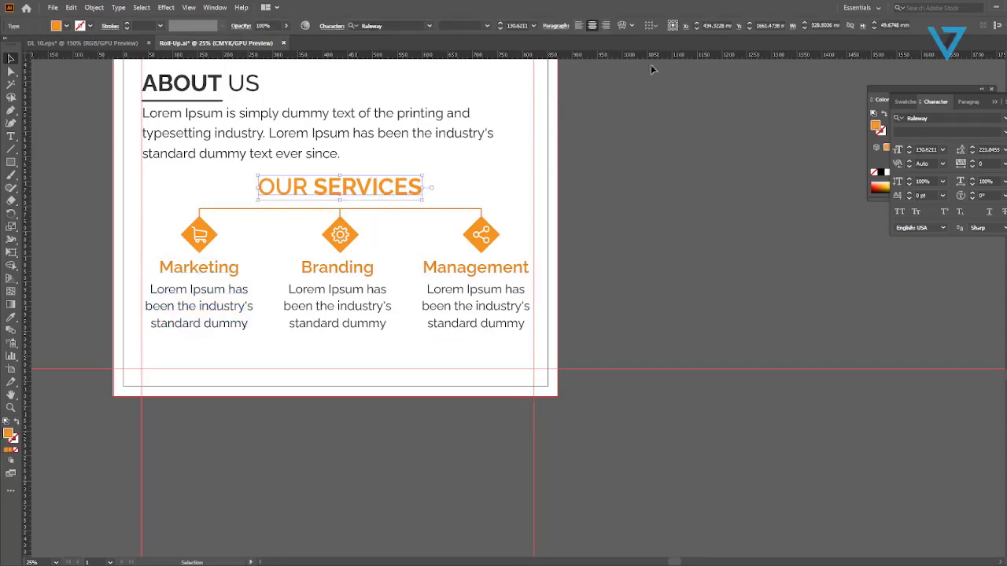
left_click(1006, 175)
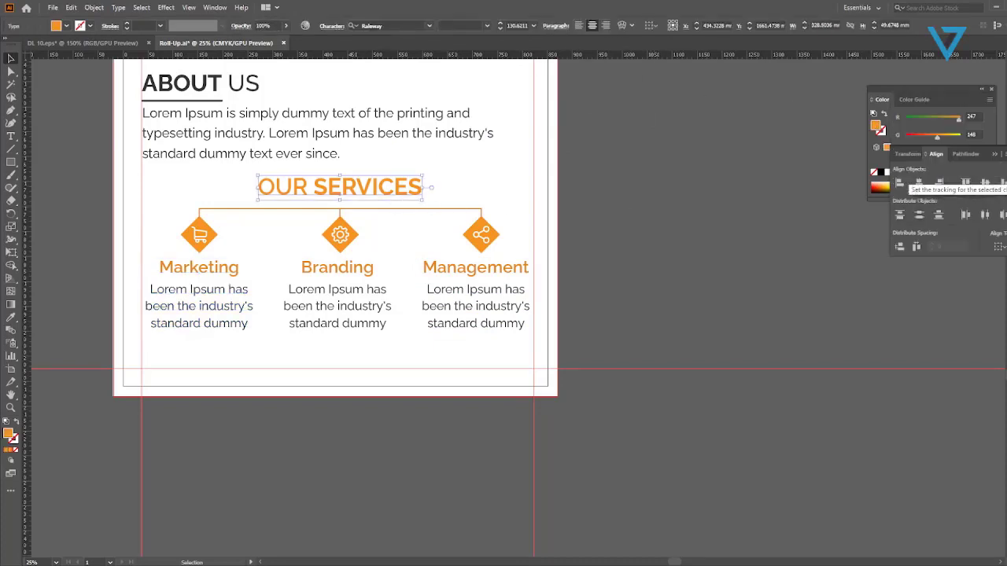
left_click(995, 247)
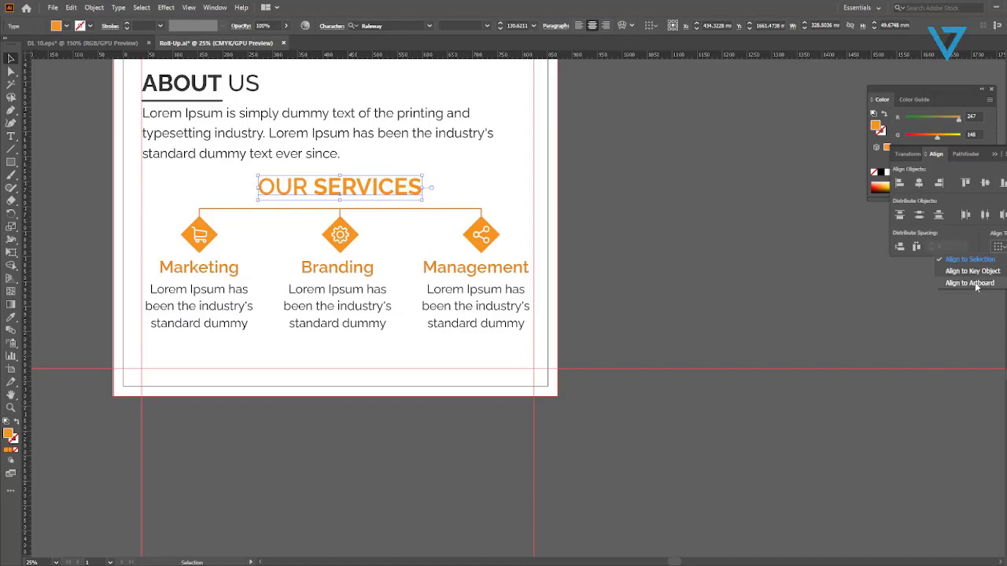
left_click(973, 282)
left_click(918, 183)
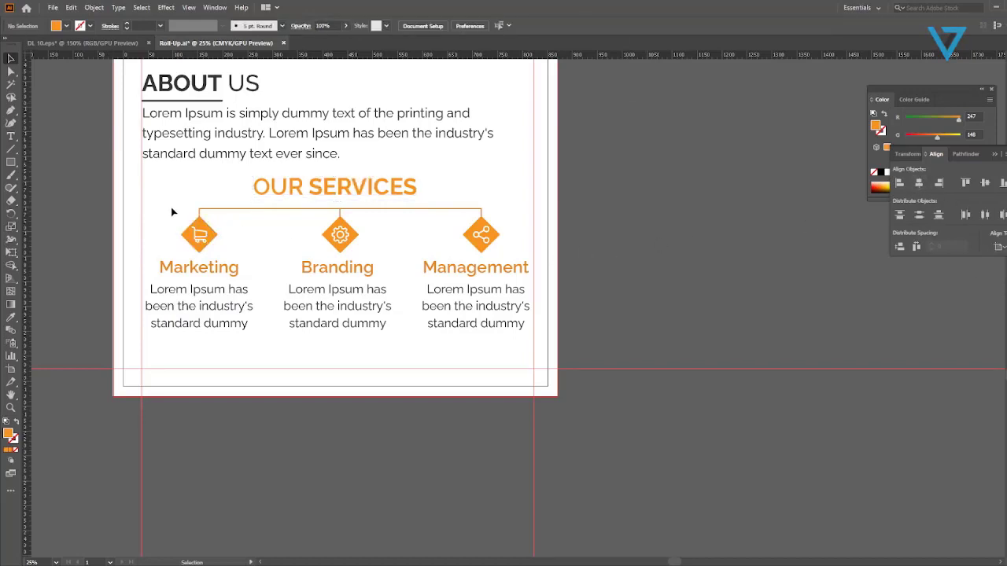
Group the three service icons with their connector line and center the group horizontally on the artboard.
left_click_drag(171, 207, 488, 254)
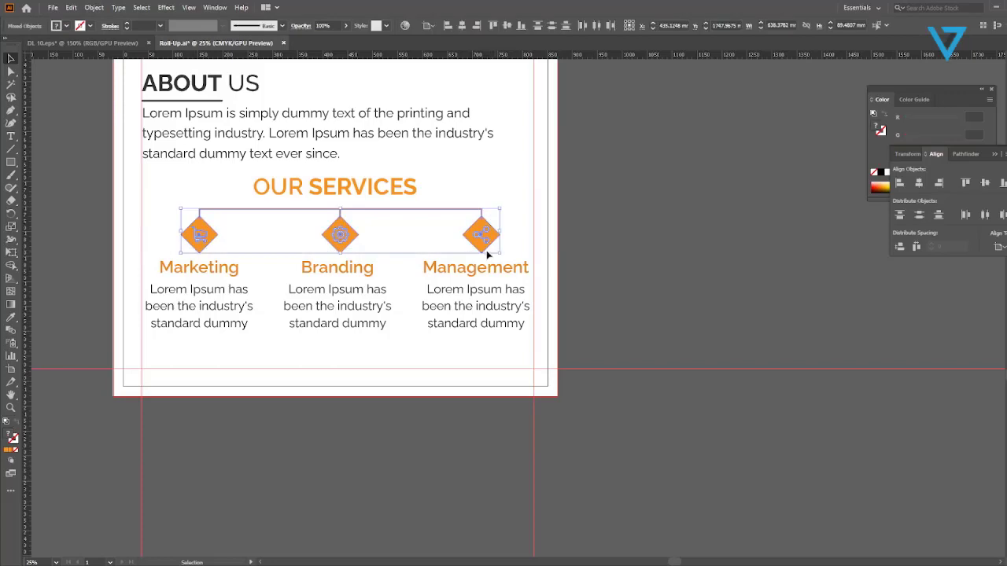
right_click(341, 232)
left_click(390, 312)
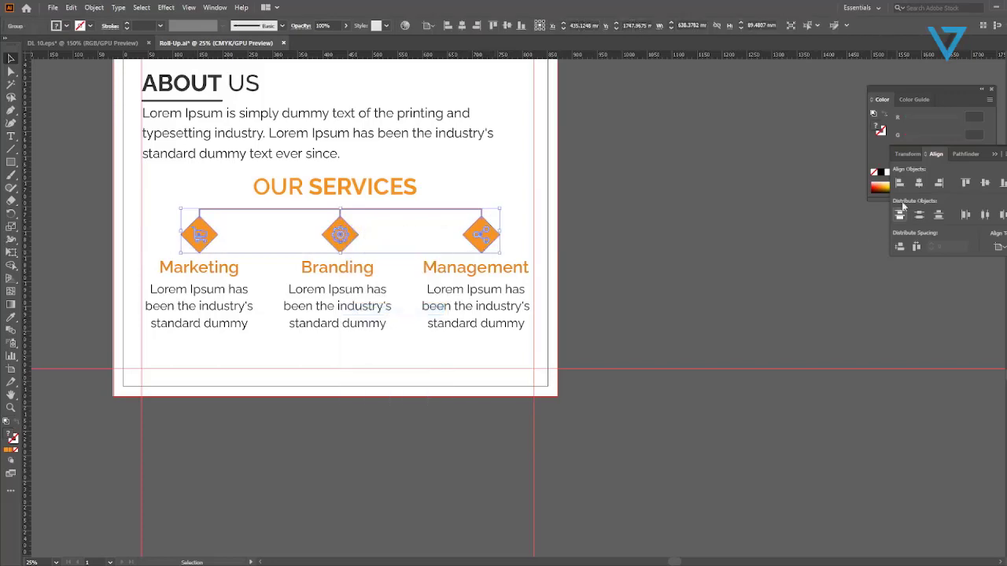
left_click(786, 268)
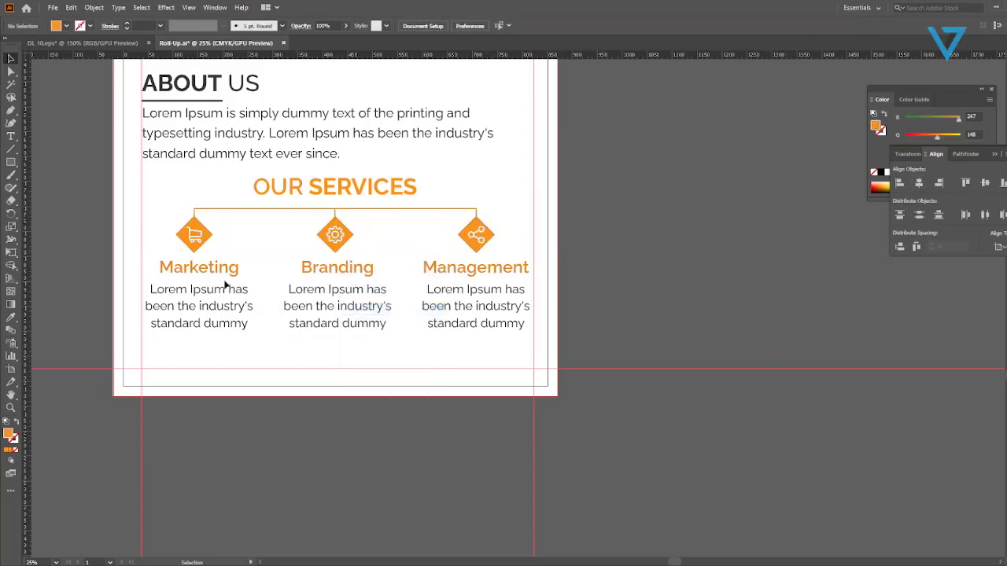
Delete the last sentence of the ABOUT US paragraph so the text ends at "typesetting industry.".
scroll(338, 392, "up", 3)
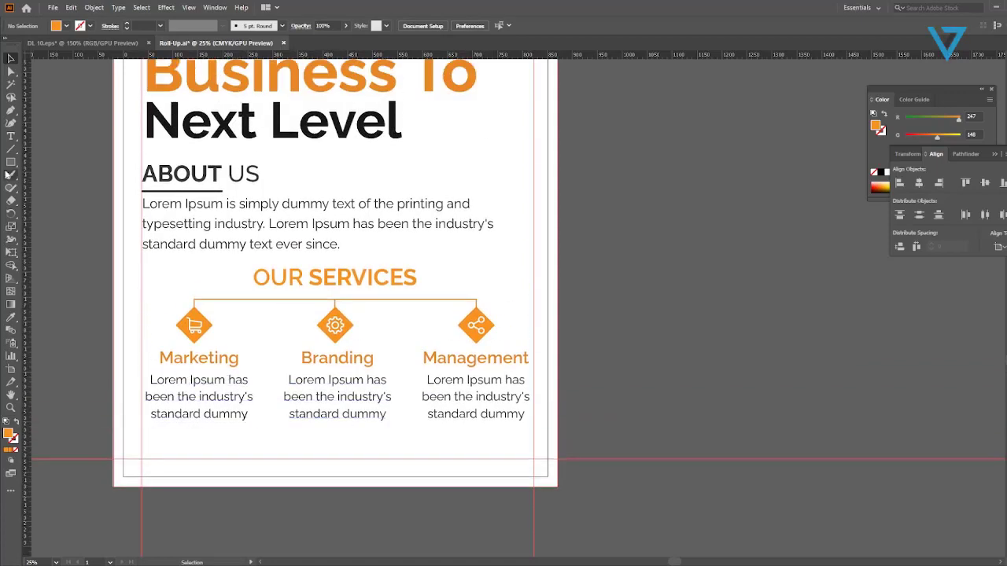
left_click(11, 137)
left_click_drag(269, 224, 505, 261)
key("BackSpace")
left_click(11, 59)
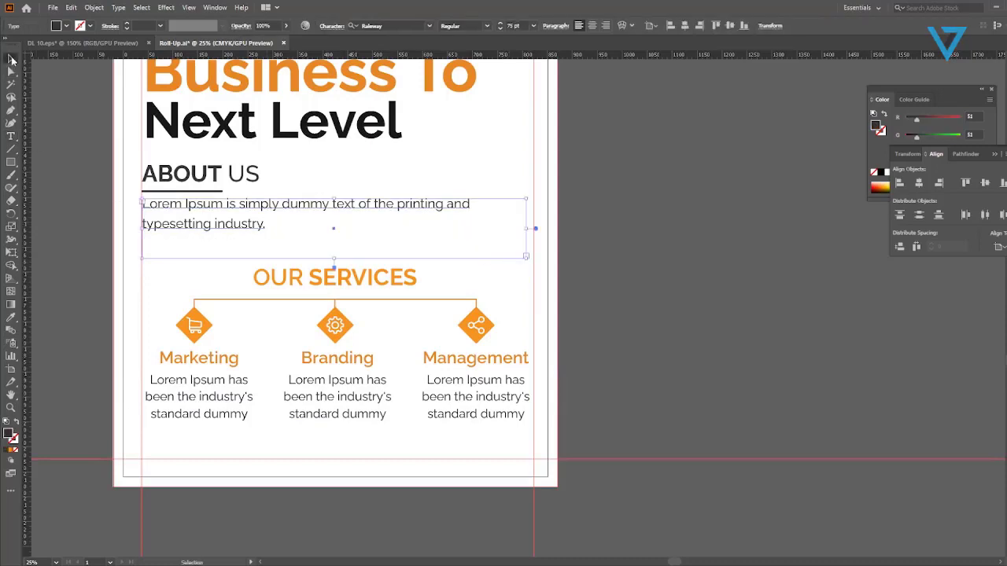
Shorten the ABOUT US paragraph's text frame to the height of its two lines.
left_click(603, 268)
left_click(330, 207)
left_click_drag(334, 258, 333, 231)
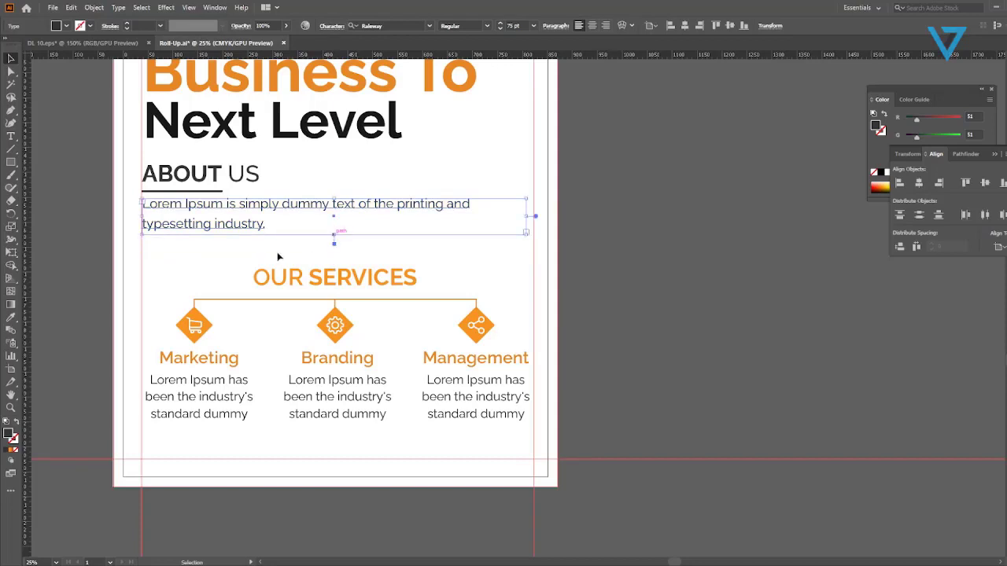
Move the whole OUR SERVICES section up closer to the ABOUT US paragraph.
left_click(146, 267)
left_click_drag(146, 267, 535, 427)
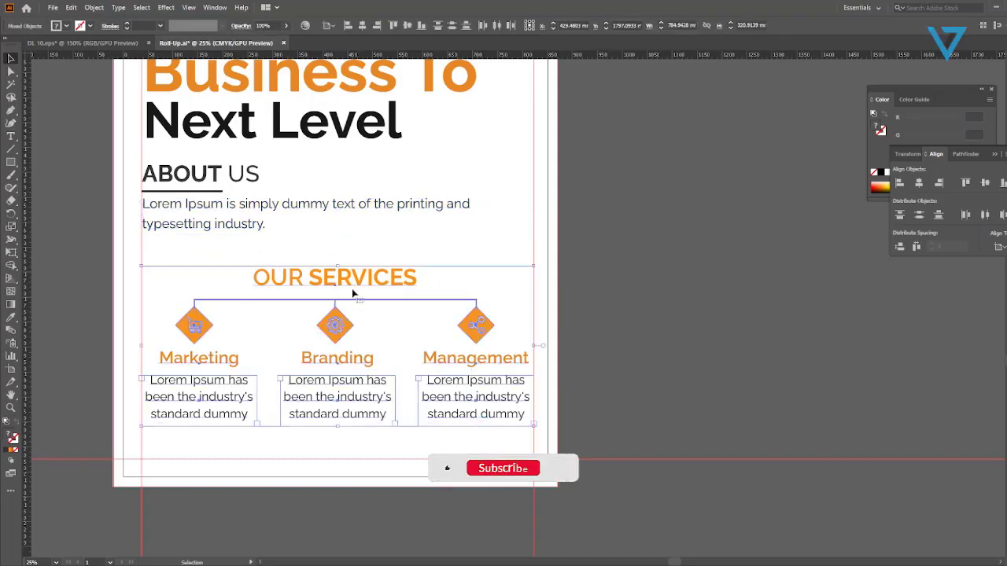
left_click_drag(355, 281, 355, 258)
left_click(604, 341)
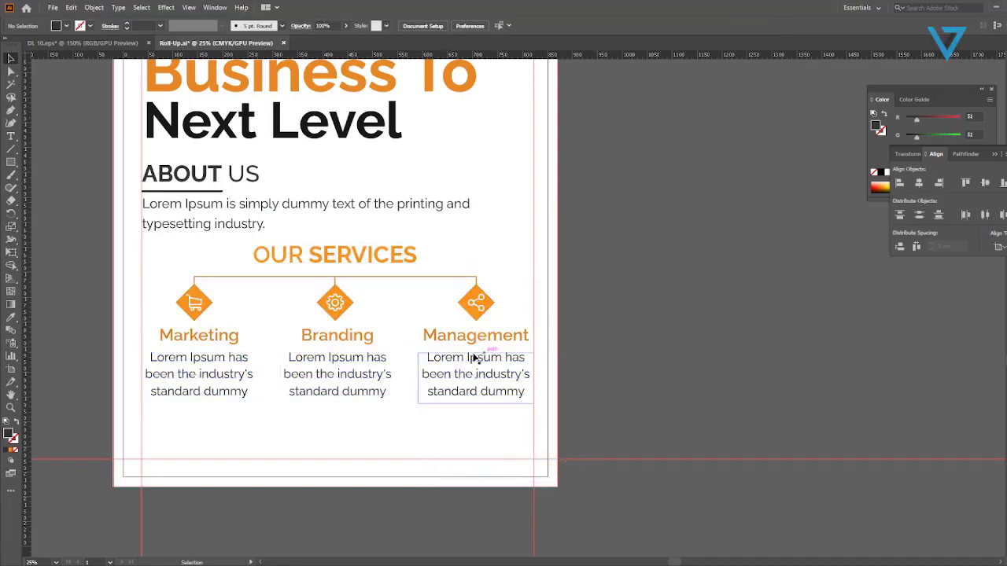
Draw a rectangle about 890 × 148 mm across the full width of the banner's bottom edge.
scroll(473, 358, "down", 1)
left_click_drag(209, 360, 181, 245)
scroll(278, 346, "up", 1)
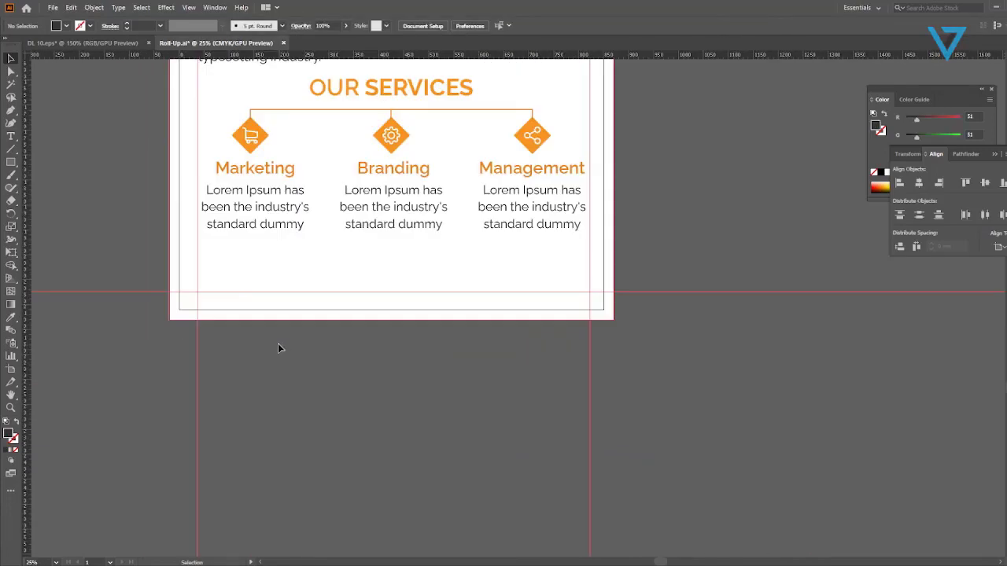
scroll(278, 348, "up", 1)
left_click(11, 162)
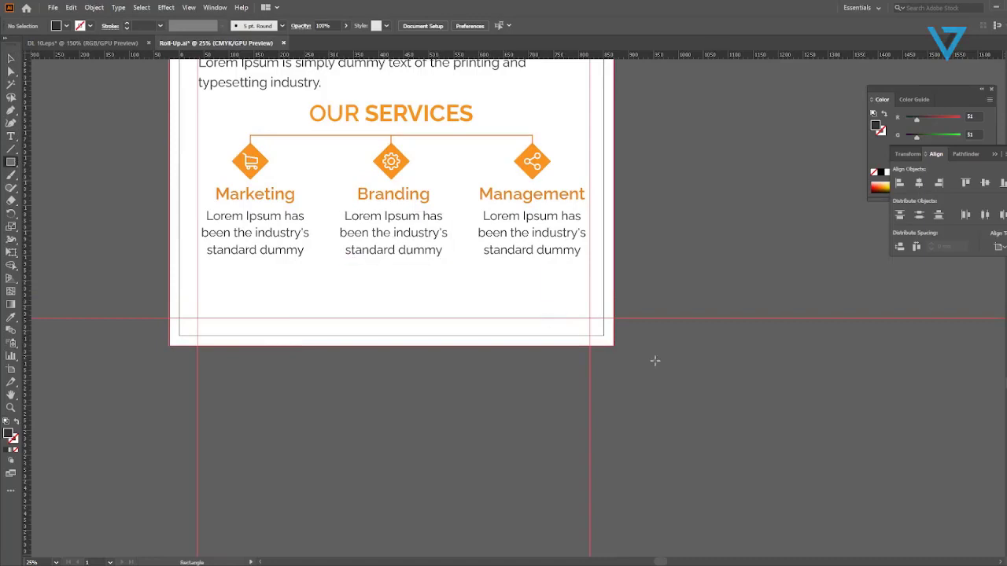
left_click_drag(614, 345, 169, 271)
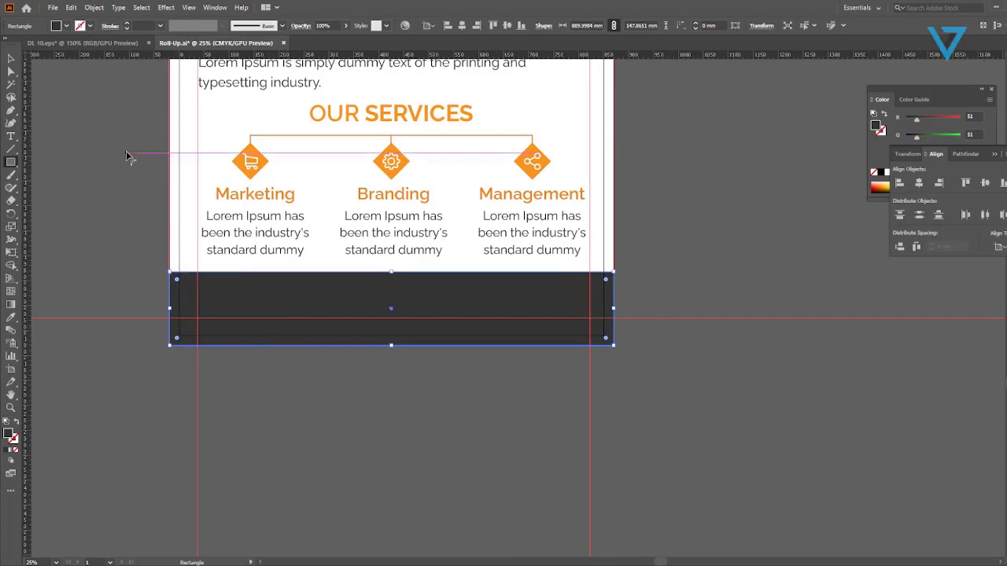
Fill the bottom rectangle with the header's orange-to-red gradient, sampled with the Eyedropper.
scroll(92, 236, "up", 3)
left_click(11, 318)
scroll(189, 228, "up", 12)
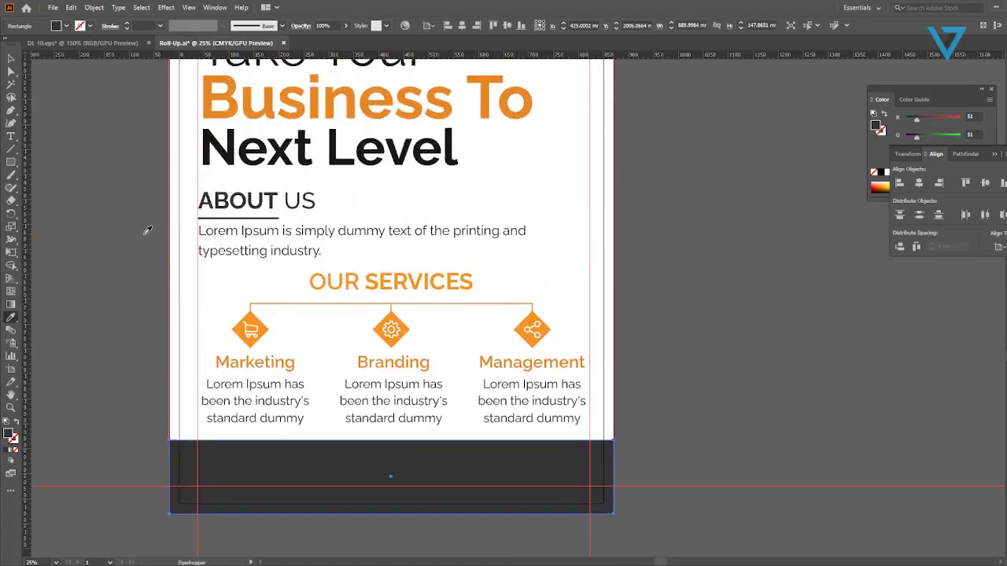
left_click(352, 125)
scroll(217, 217, "down", 10)
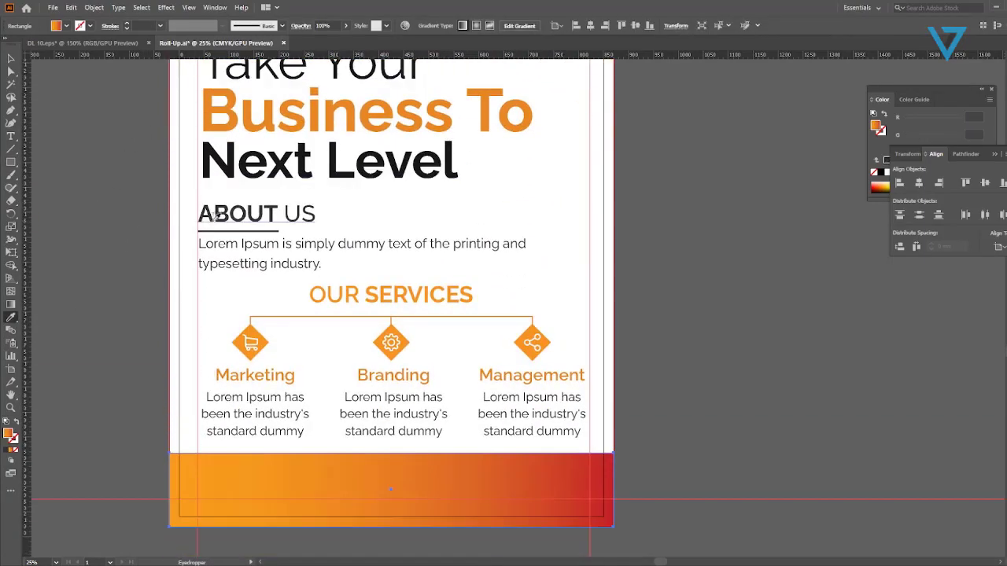
left_click(11, 59)
left_click(64, 188)
Draw a hexagon about 111 × 96 mm below the banner and fill it black.
scroll(292, 322, "down", 6)
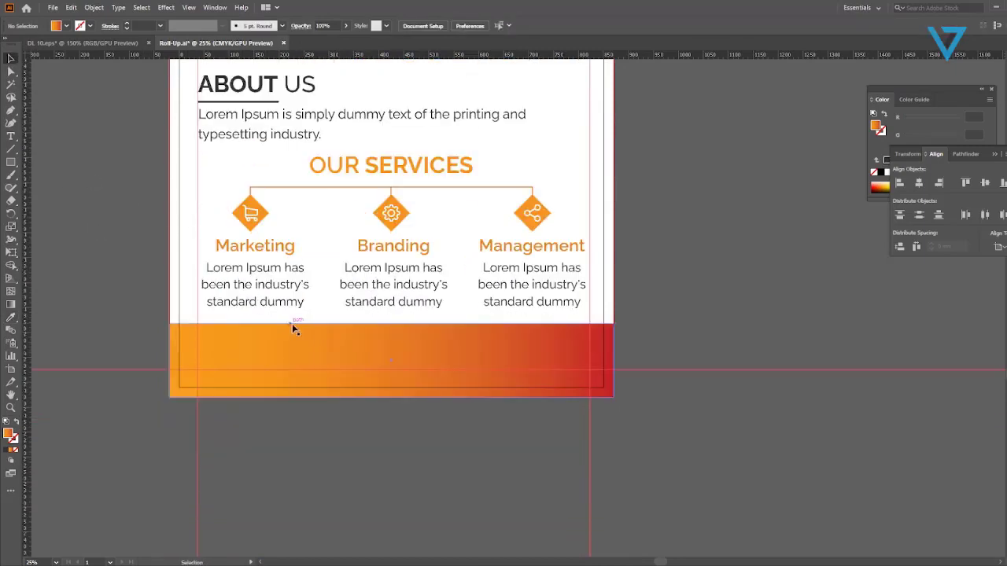
scroll(369, 280, "up", 1)
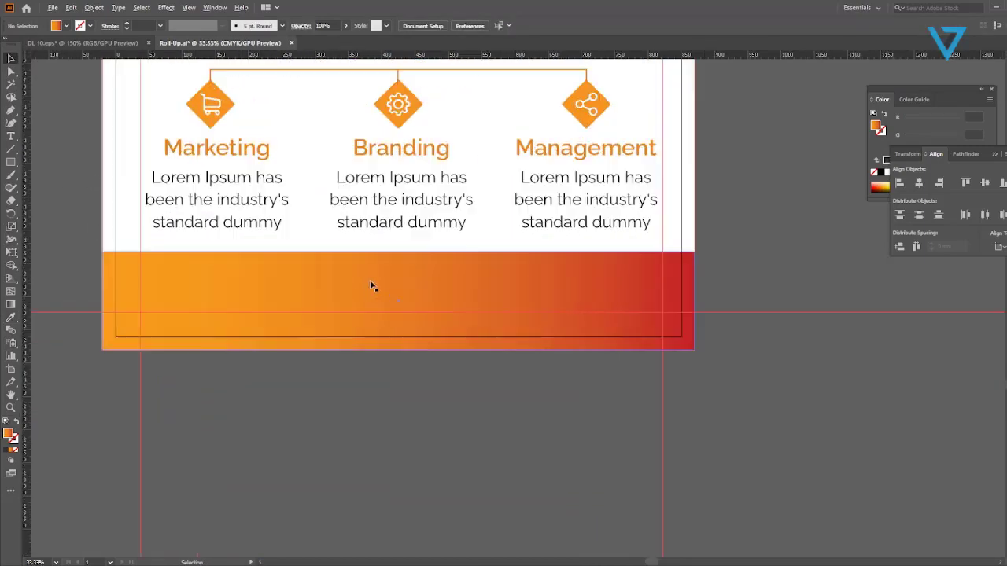
left_click(9, 163)
left_click(47, 202)
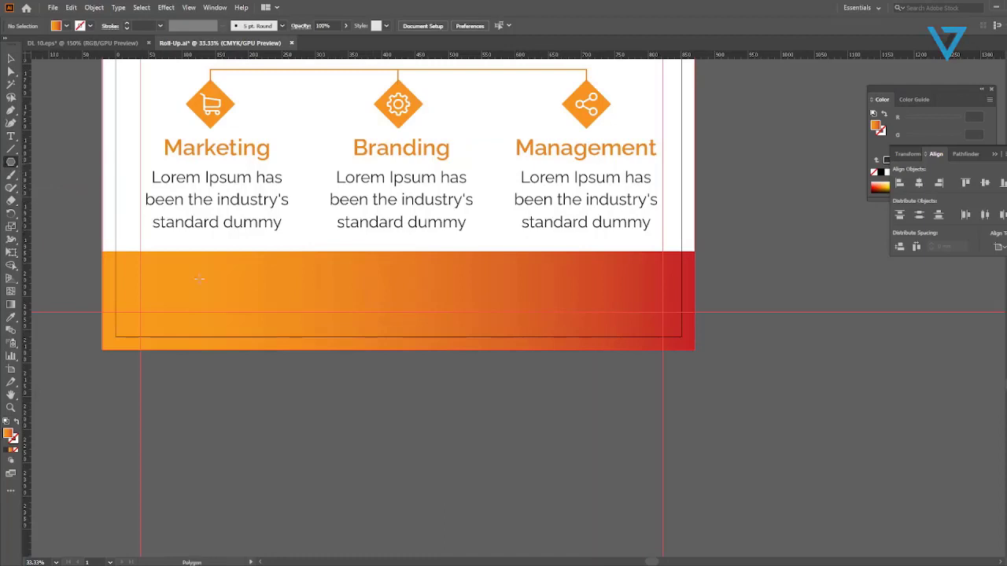
left_click_drag(364, 396, 387, 419)
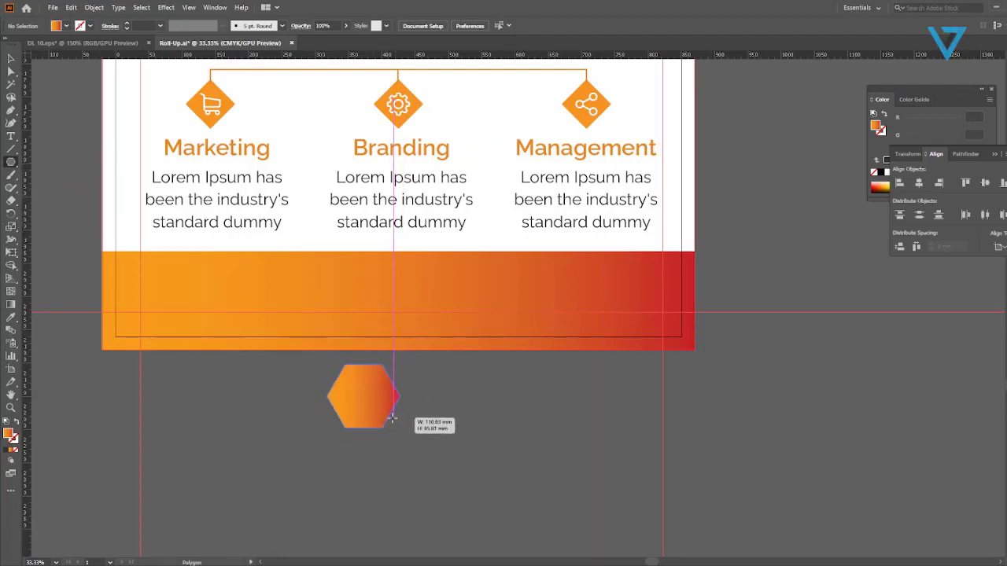
left_click(10, 58)
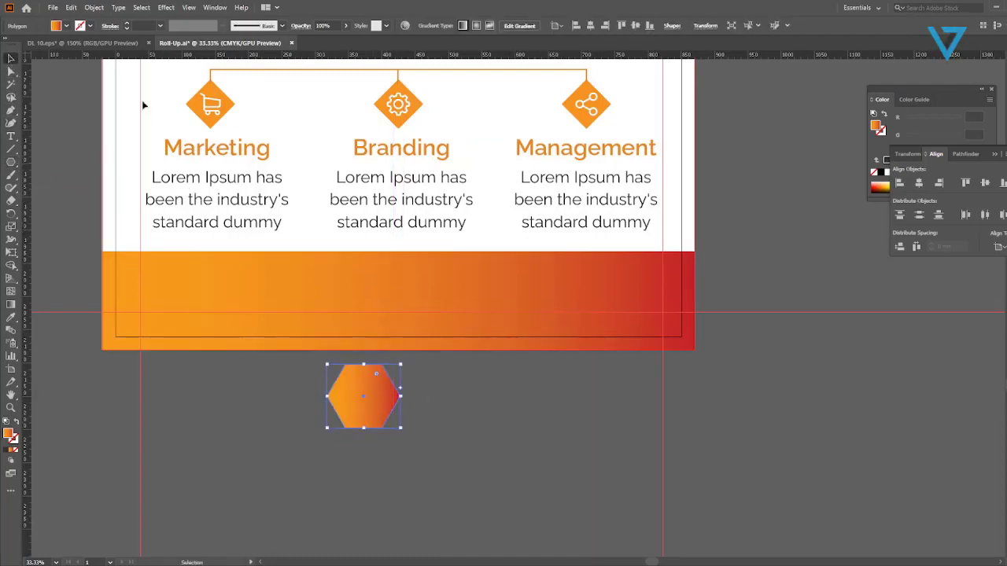
left_click(66, 26)
left_click(43, 49)
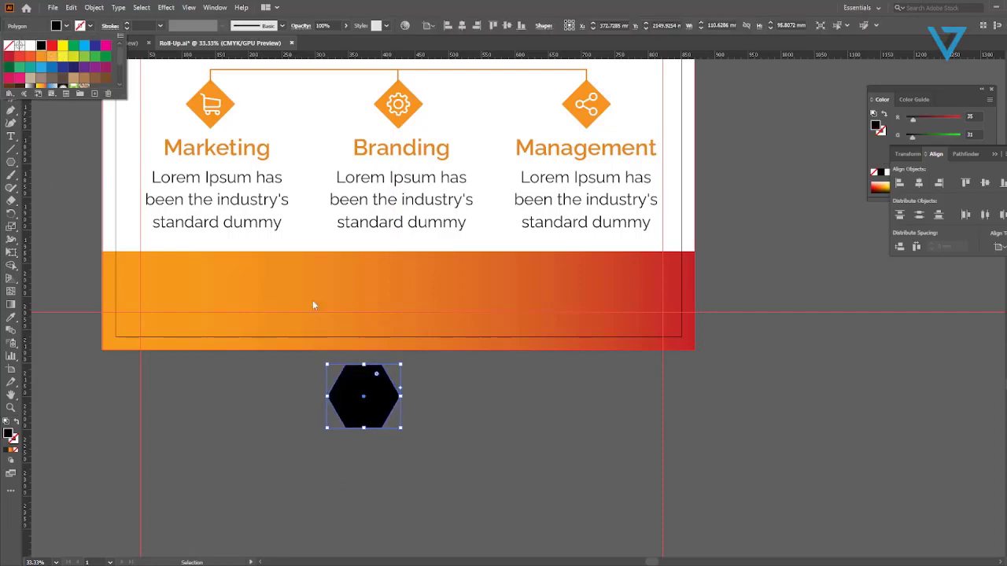
left_click(292, 428)
left_click(292, 428)
Move the hexagon over the gradient band's top edge and center it horizontally on the band as key object.
left_click_drag(368, 400, 398, 250)
left_click(340, 283, "shift")
left_click(338, 280)
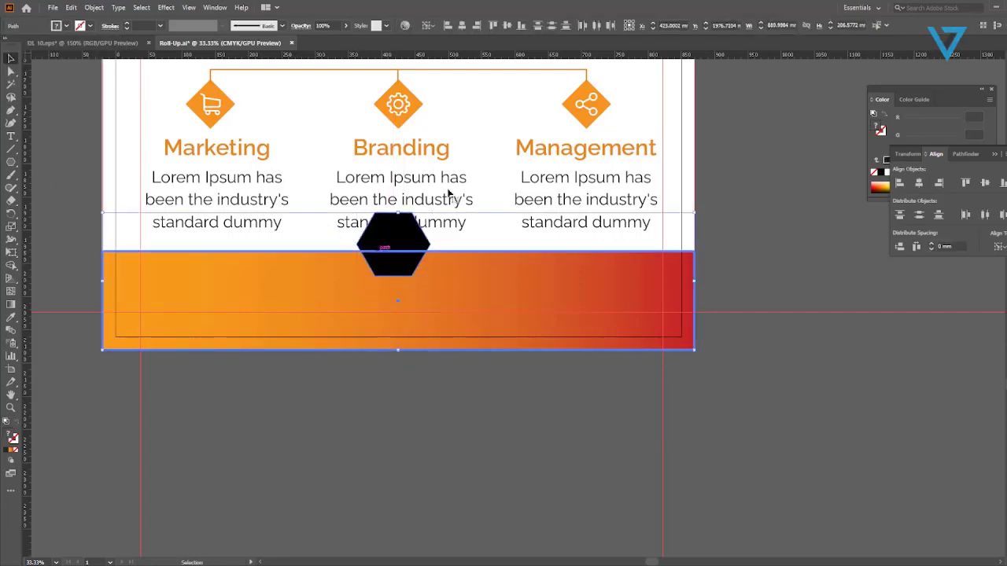
left_click(462, 25)
left_click(452, 383)
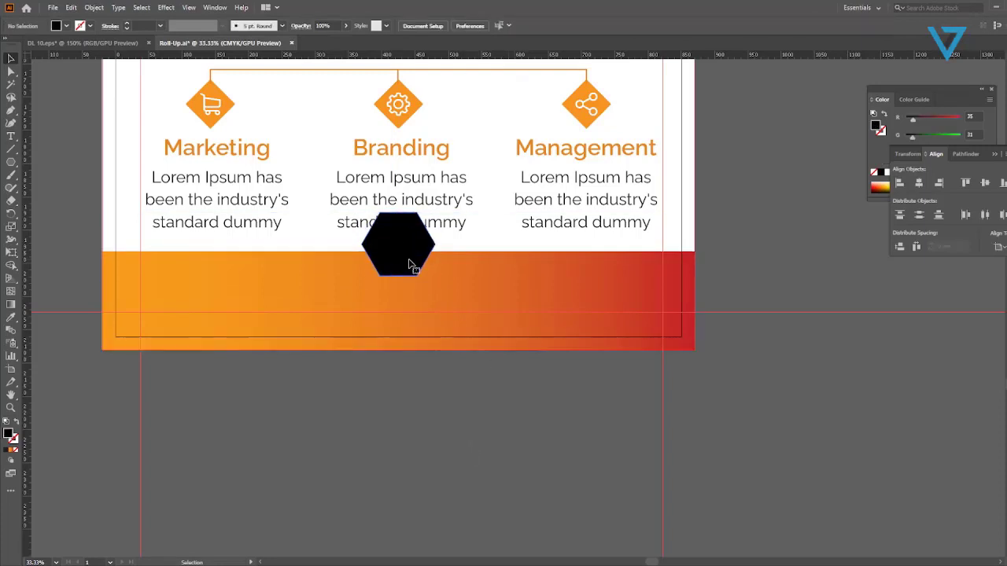
Cut the hexagon's overlap out of the gradient band with Shape Builder and delete the remaining black piece.
left_click(410, 262)
left_click(376, 297, "shift")
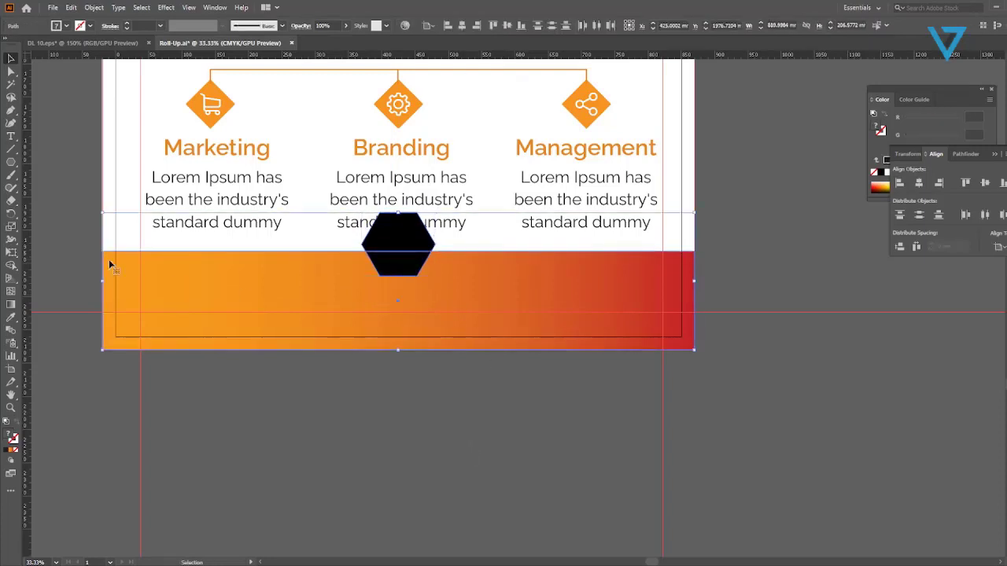
left_click(11, 265)
left_click(397, 265)
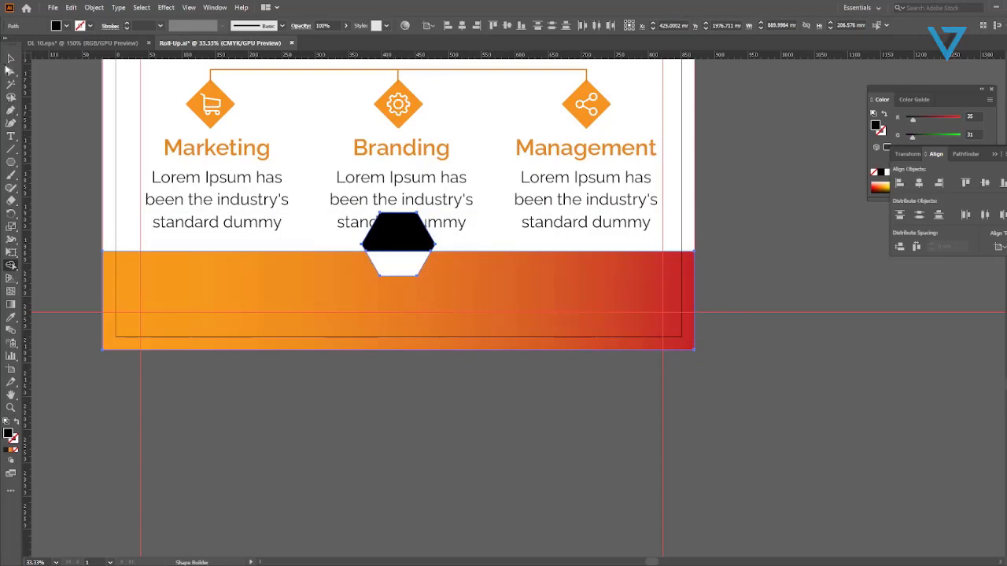
key("v")
left_click(281, 375)
left_click(399, 241)
key("Delete")
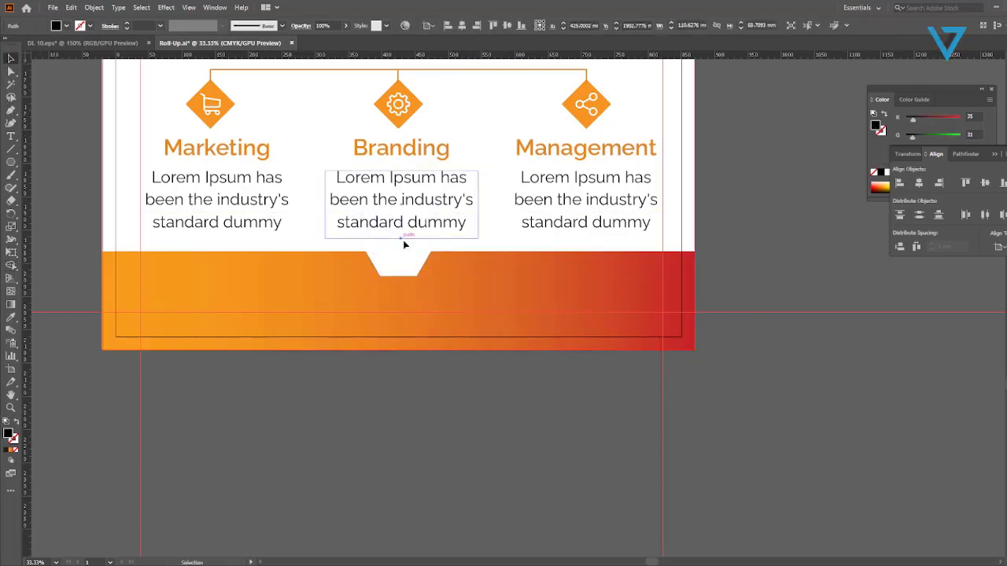
Move the phone and email contact details with their icons from the pasteboard to just below the gradient band.
scroll(343, 440, "down", 1)
left_click_drag(288, 442, 546, 353)
scroll(386, 395, "down", 1)
left_click_drag(269, 404, 454, 373)
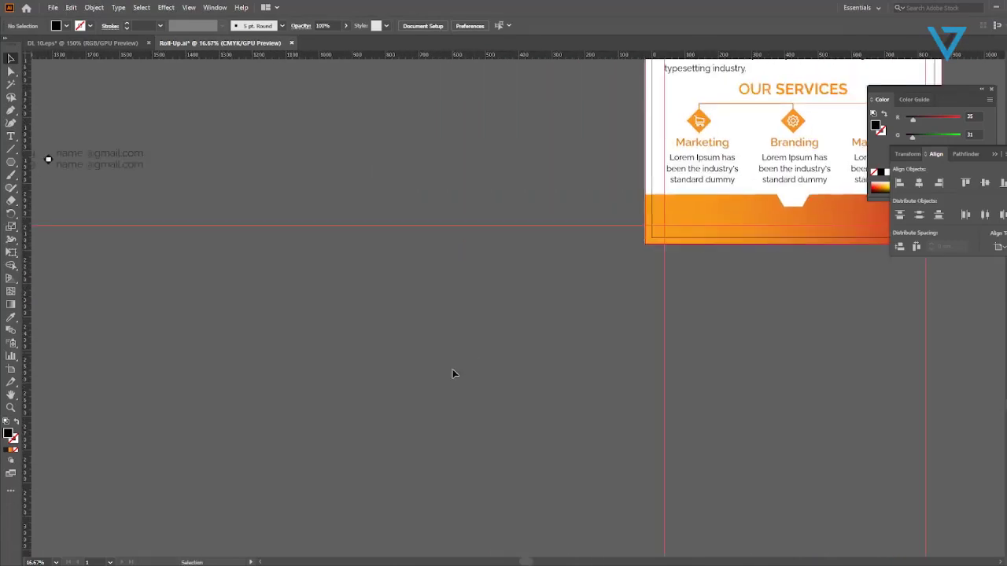
scroll(423, 379, "down", 1)
left_click(154, 222)
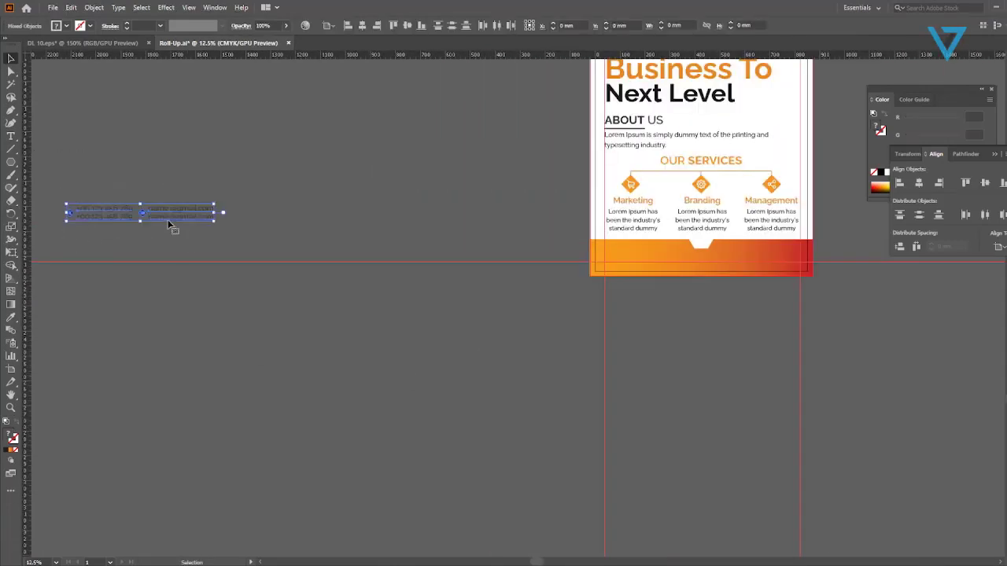
left_click_drag(167, 214, 728, 299)
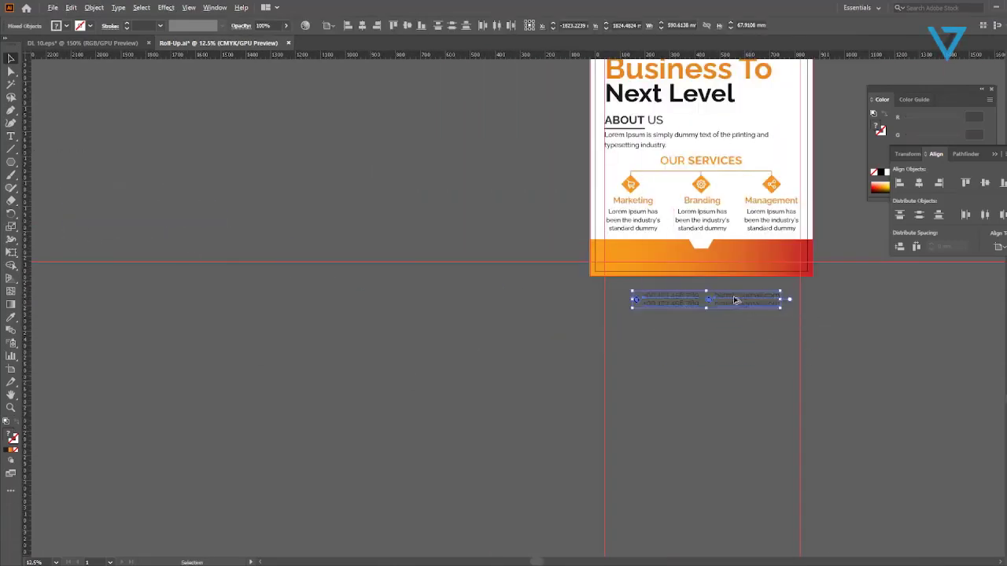
scroll(732, 298, "up", 3)
left_click_drag(734, 421, 520, 456)
left_click(535, 423)
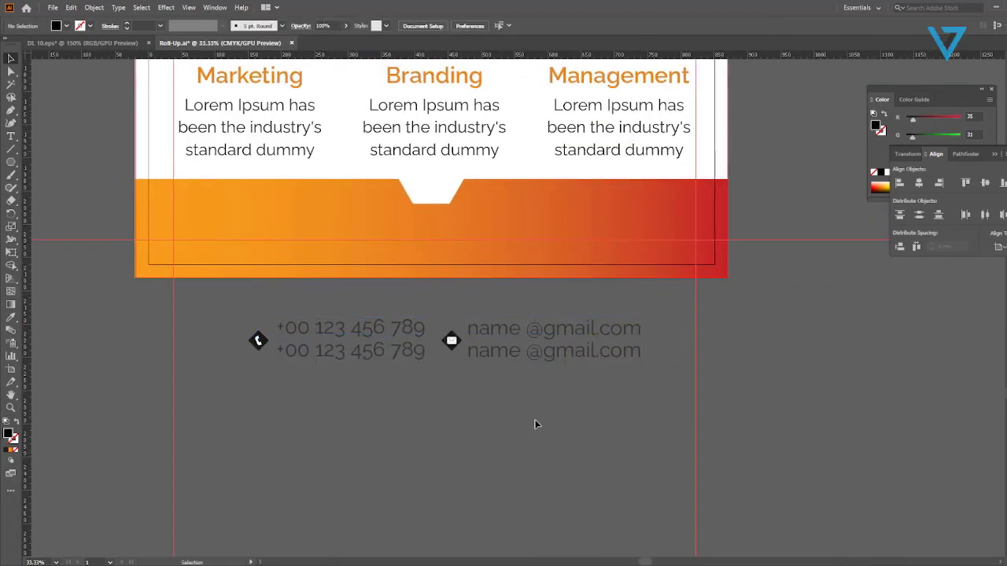
Group the email icon with its two address lines.
left_click(451, 340)
key("a")
key("ctrl+g")
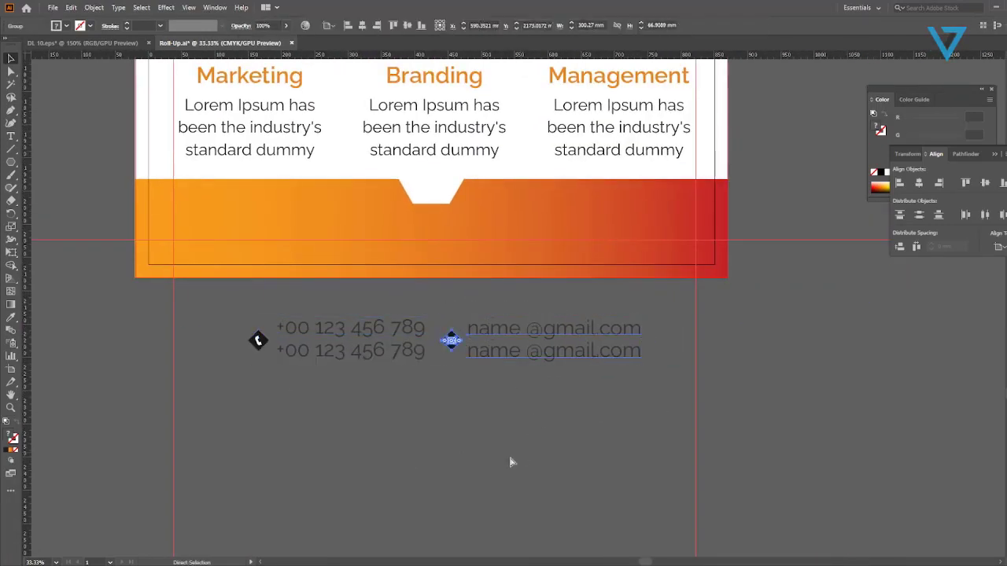
left_click(510, 459)
Try to move the email group onto the gradient band.
left_click_drag(500, 327, 534, 201)
key("ctrl+z")
key("v")
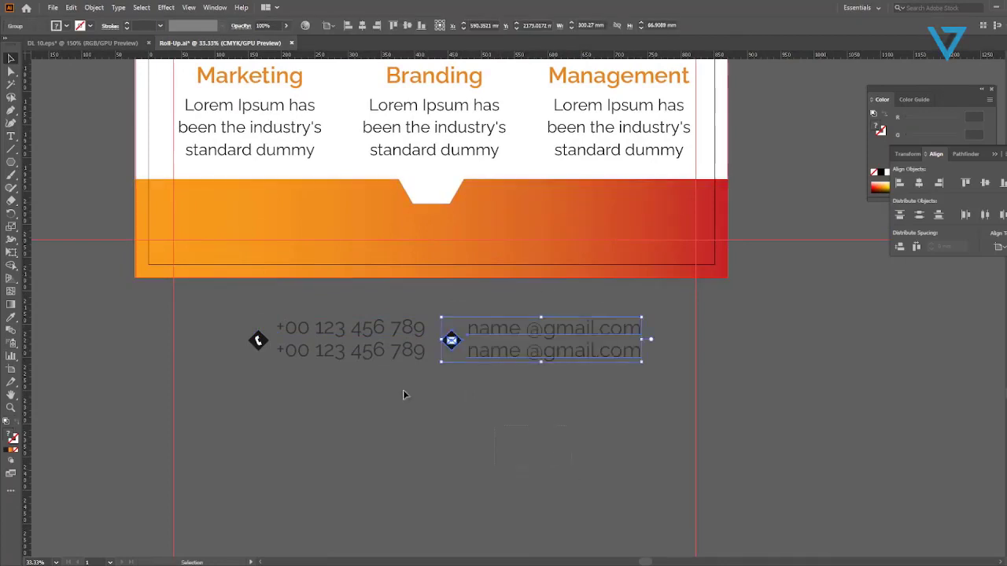
Bring the phone and email contact details to the front of the stacking order.
left_click(259, 339, "shift")
right_click(312, 330)
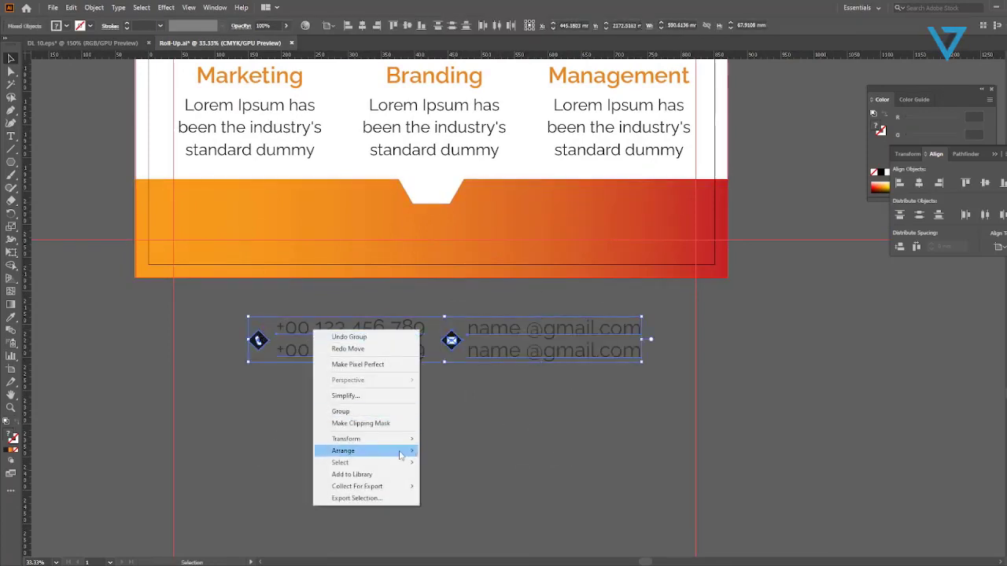
mouse_move(402, 455)
left_click(441, 451)
left_click(572, 420)
Place the email details on the right part of the gradient band and the phone details at the left margin guide.
left_click_drag(454, 320, 551, 397)
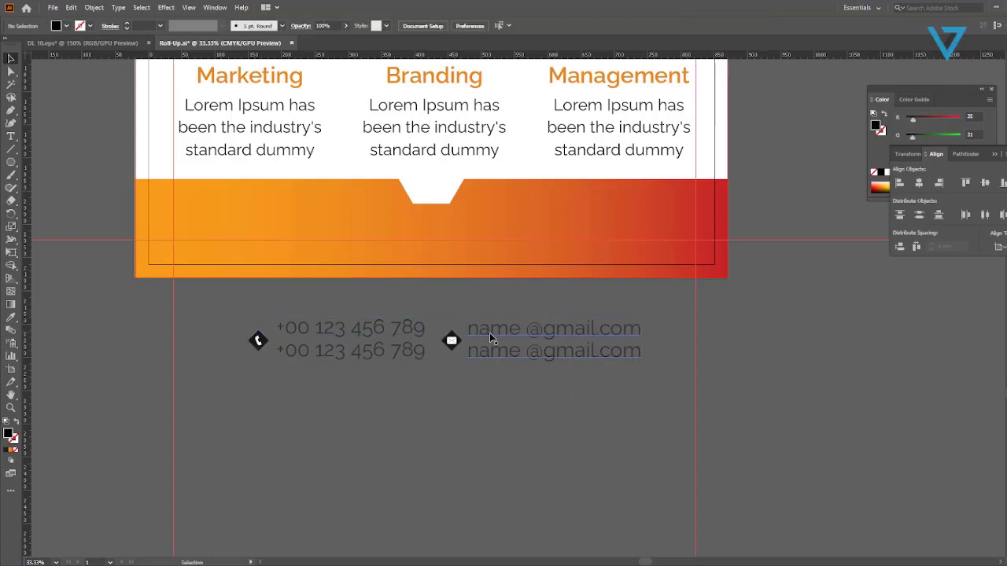
left_click_drag(491, 340, 525, 208)
left_click_drag(328, 333, 255, 204)
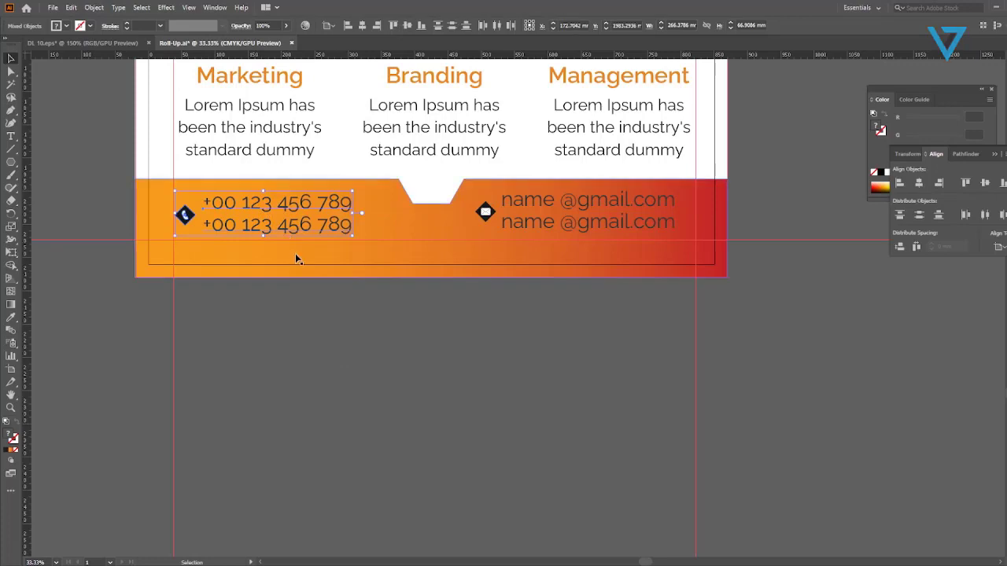
Align the tops of the phone number text and the email details on the footer band.
left_click(329, 343)
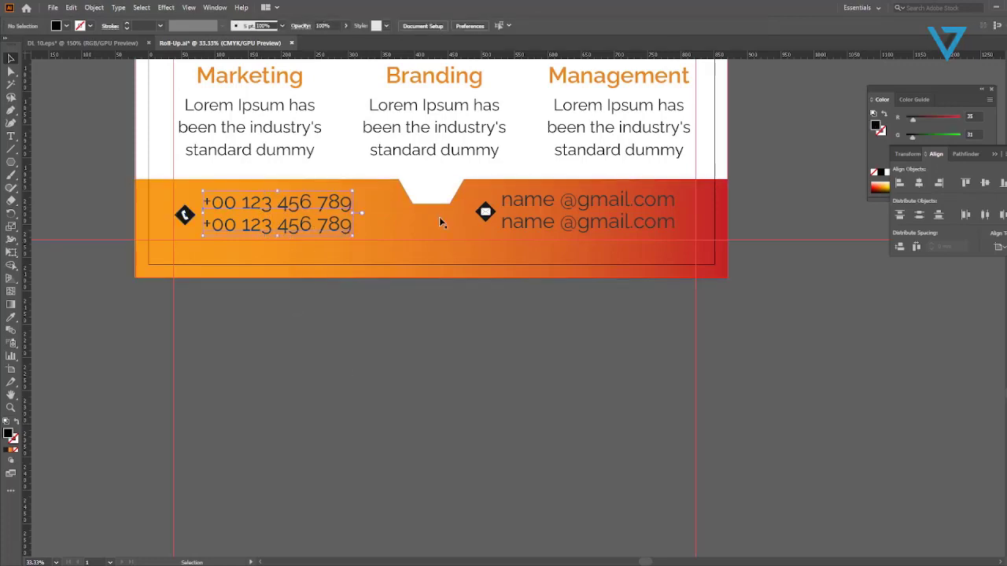
left_click(562, 205, "shift")
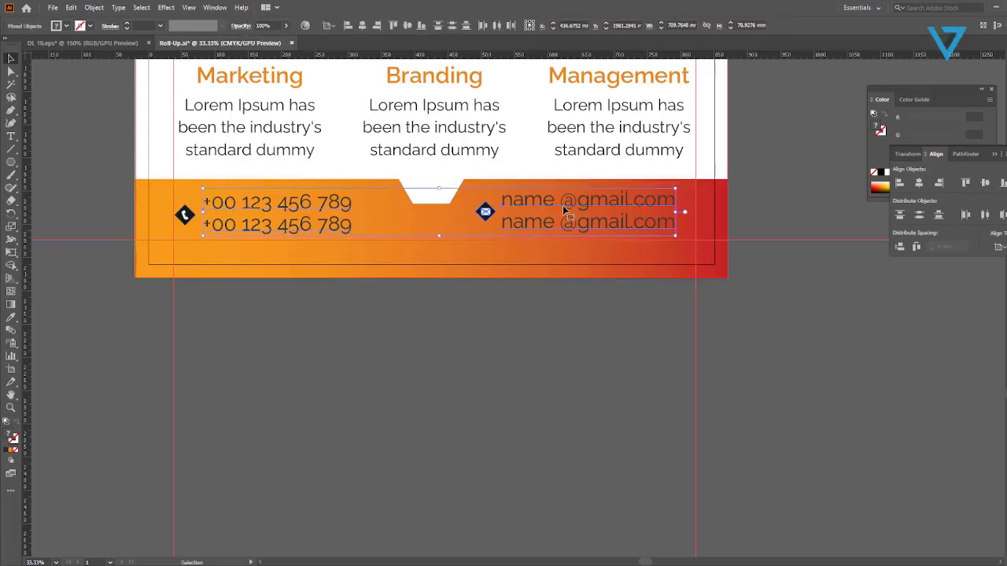
left_click(398, 26)
left_click(385, 363)
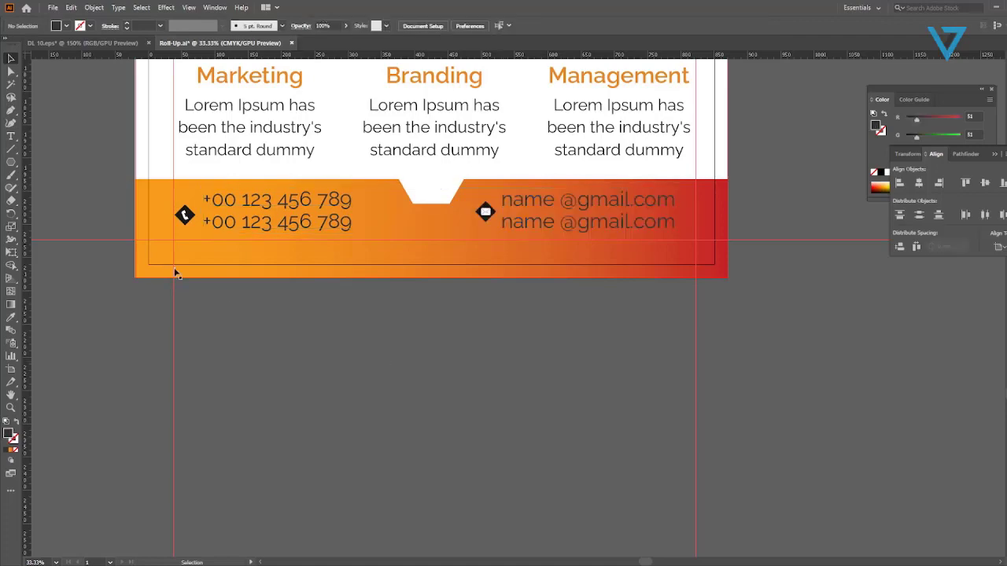
Draw a dark hexagon about 158 × 137 mm in the empty area beside the footer band's left end.
scroll(457, 225, "up", 1)
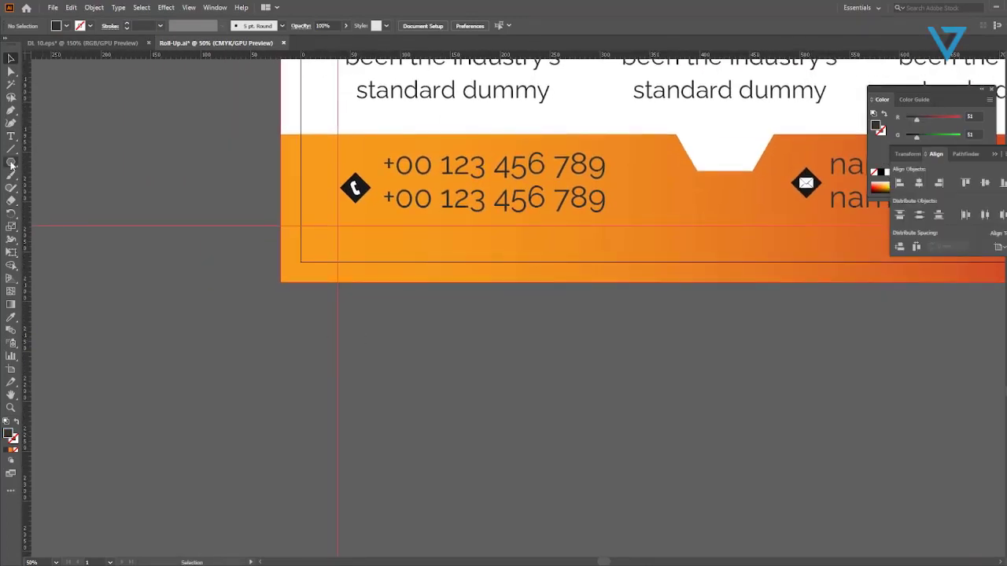
left_click_drag(11, 163, 63, 203)
left_click_drag(150, 228, 196, 291)
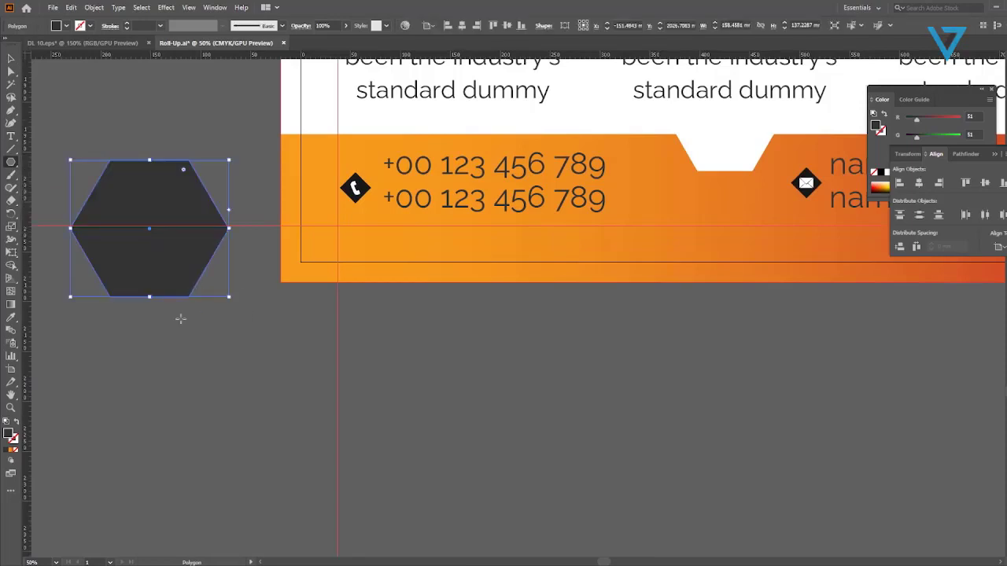
key("v")
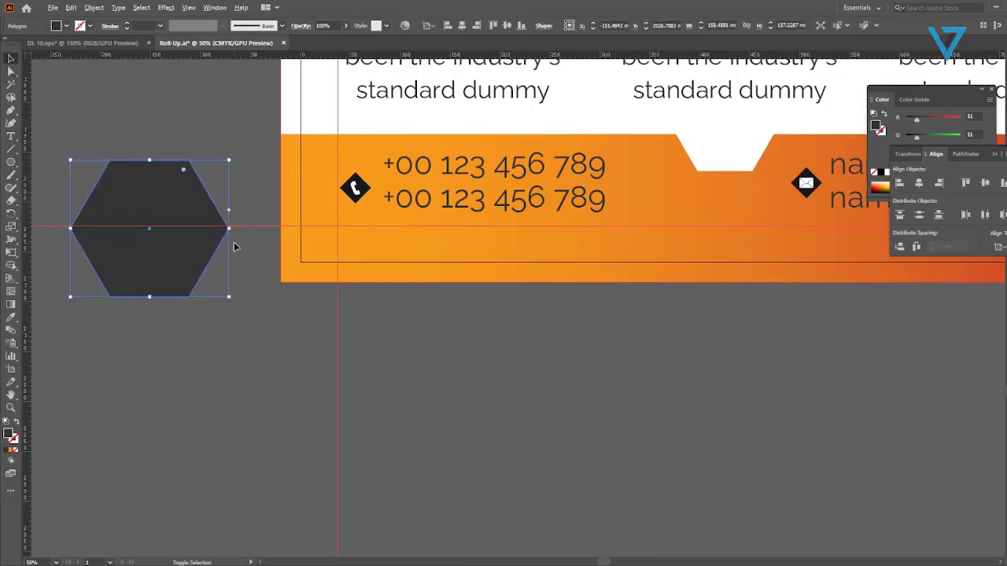
Enlarge the hexagon to about 363 × 315 mm over the footer band's left corner and align its top edge with the band.
left_click_drag(229, 229, 271, 289)
left_click_drag(349, 279, 400, 309)
left_click_drag(308, 325, 273, 344)
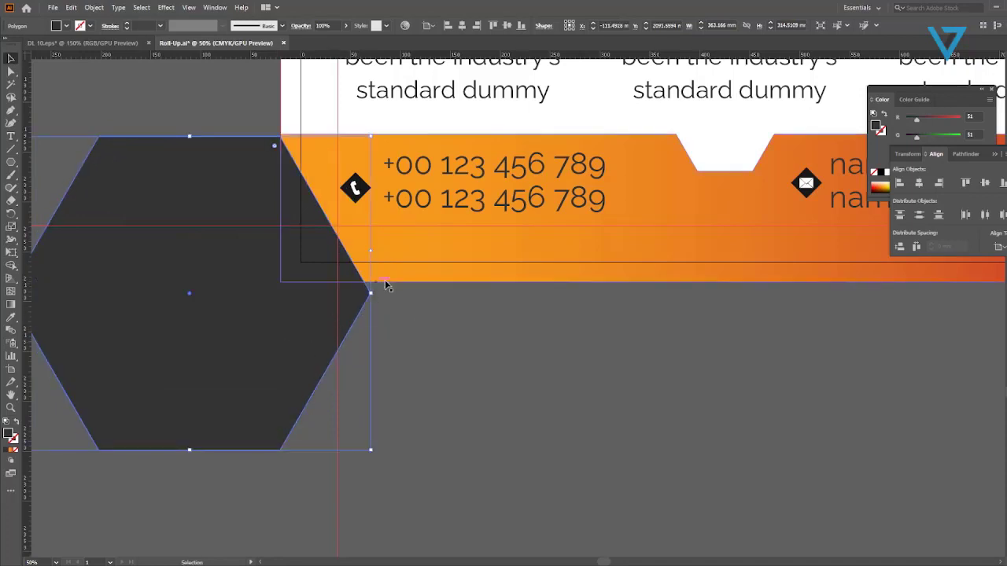
left_click(410, 257, "shift")
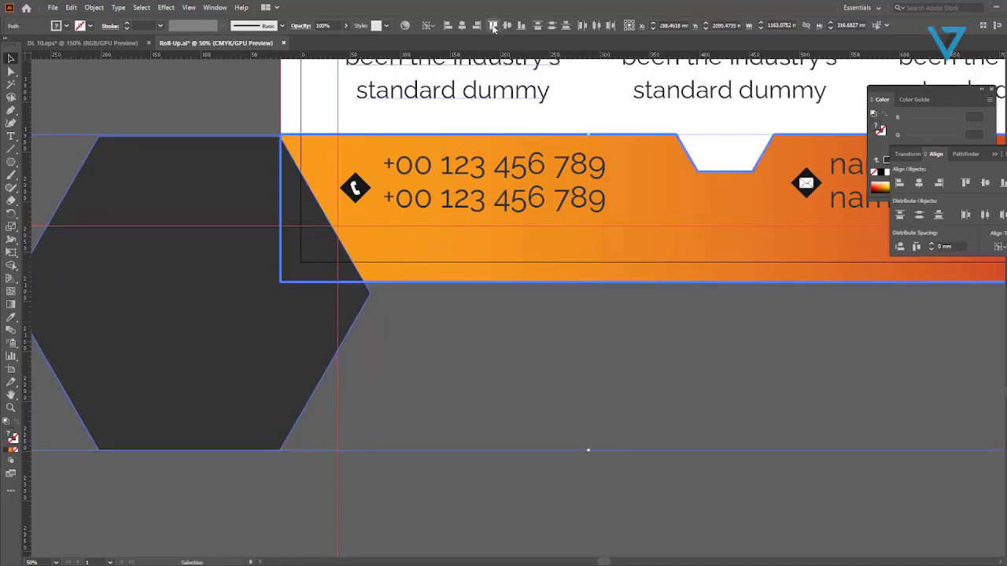
left_click(424, 347)
left_click(316, 354)
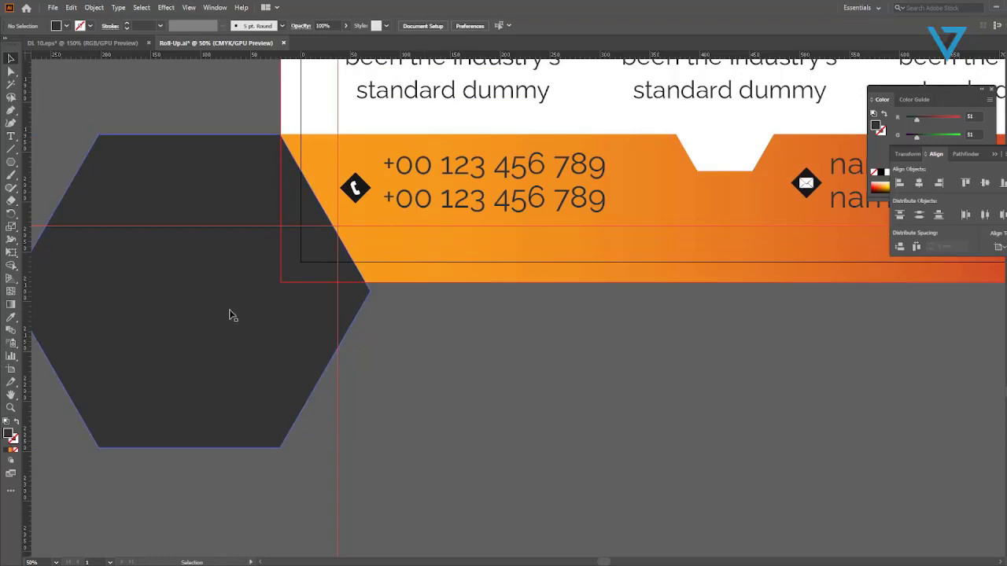
left_click(438, 262, "shift")
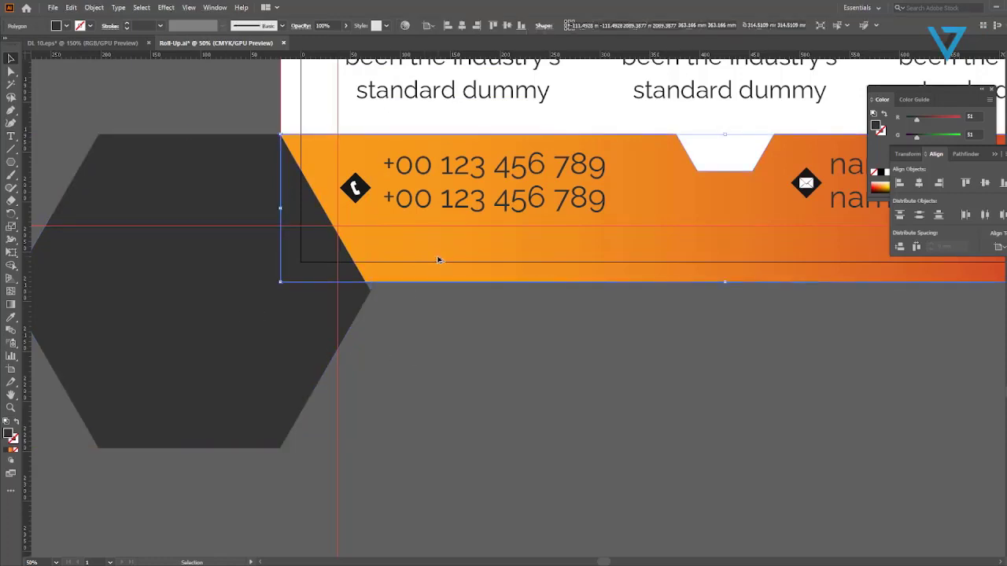
left_click(11, 265)
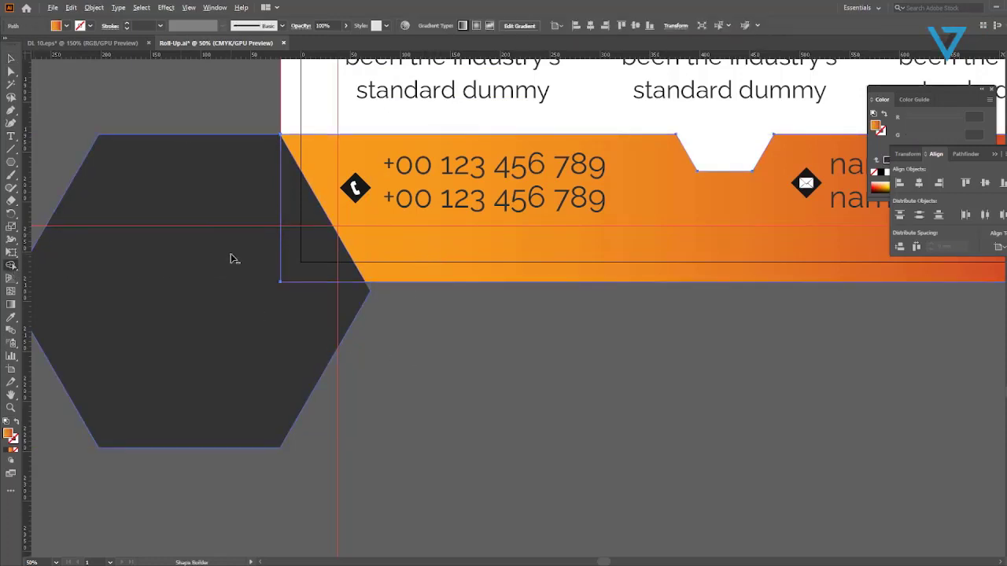
left_click(11, 58)
Remove the part of the hexagon outside the footer band with the Shape Builder, leaving only a triangle in the band's left corner.
left_click(216, 337)
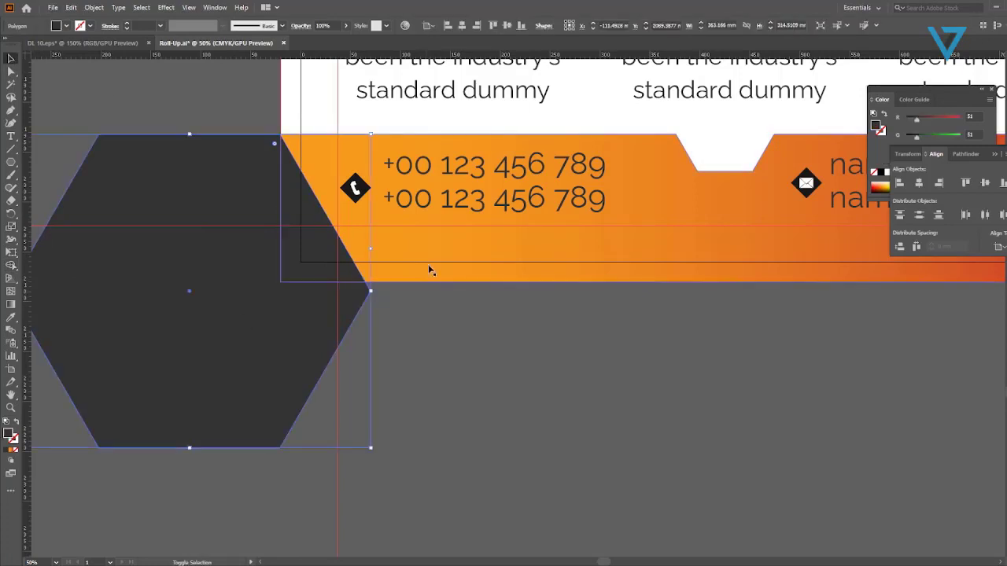
left_click(429, 270, "shift")
left_click(11, 265)
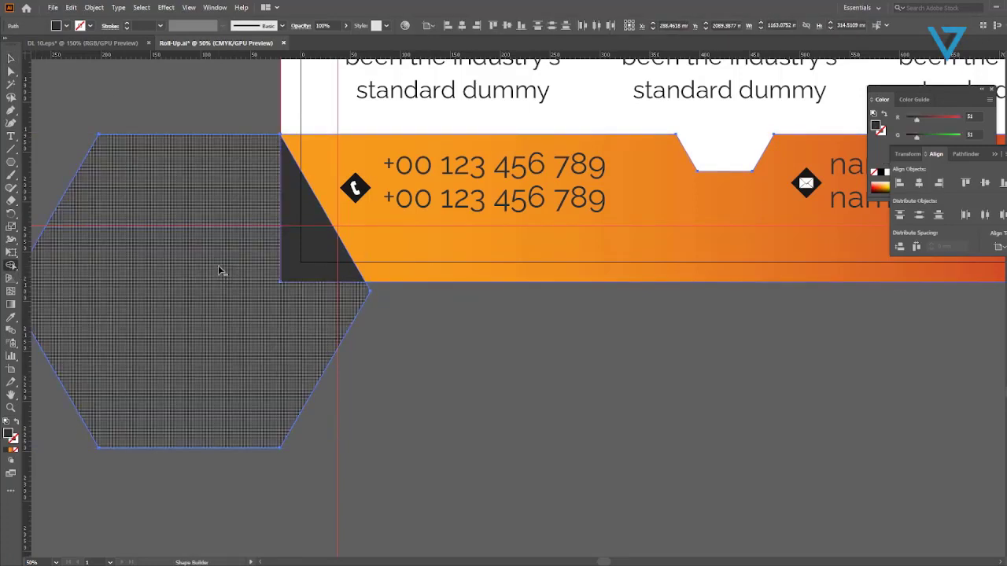
left_click(220, 271, "alt")
Fill the dark corner triangle with the footer band's orange-to-red gradient using the Eyedropper.
left_click(11, 317)
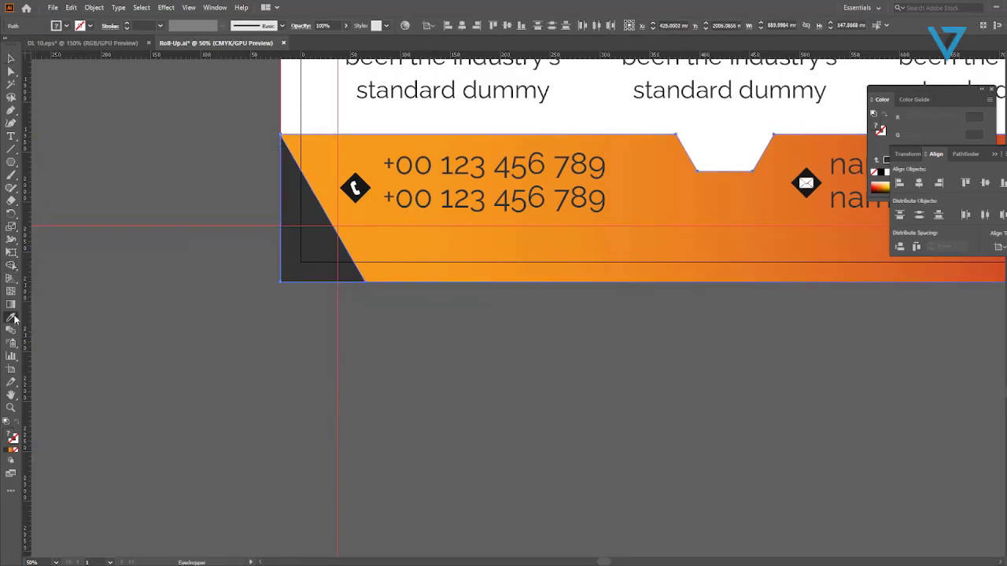
left_click(673, 160)
key("v")
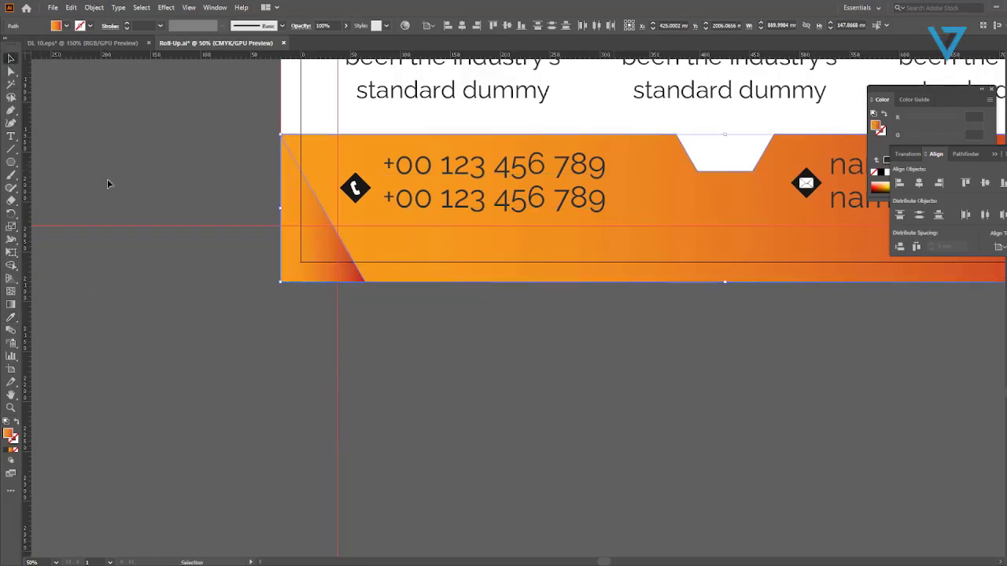
left_click(108, 180)
Create a mirrored copy of the corner triangle by reflecting it across the vertical axis.
right_click(323, 239)
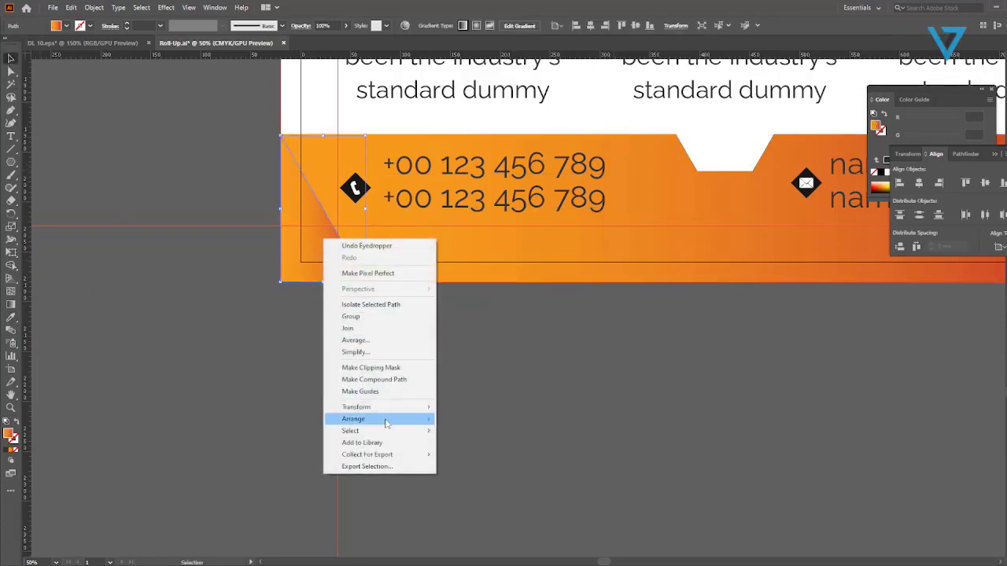
mouse_move(385, 407)
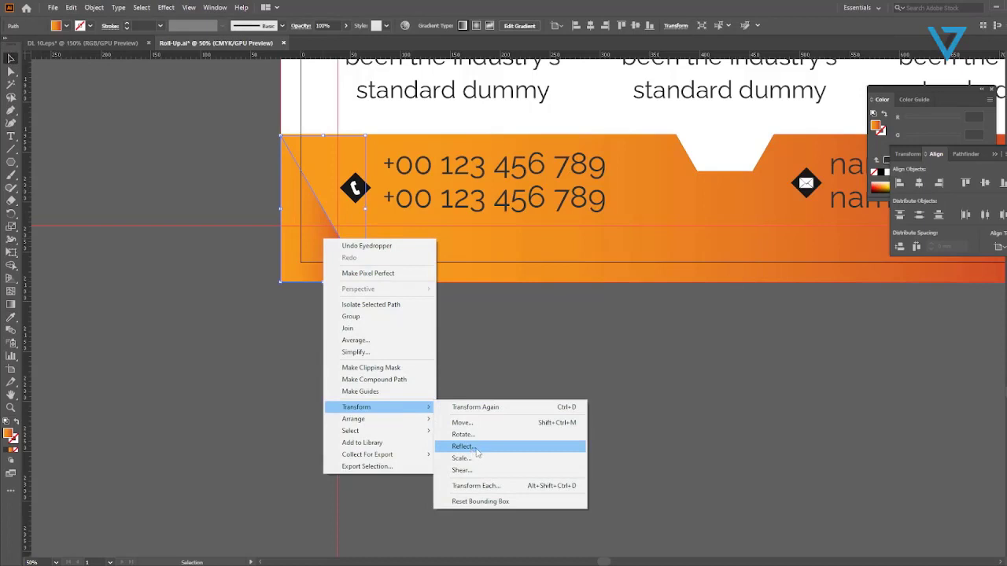
left_click(464, 446)
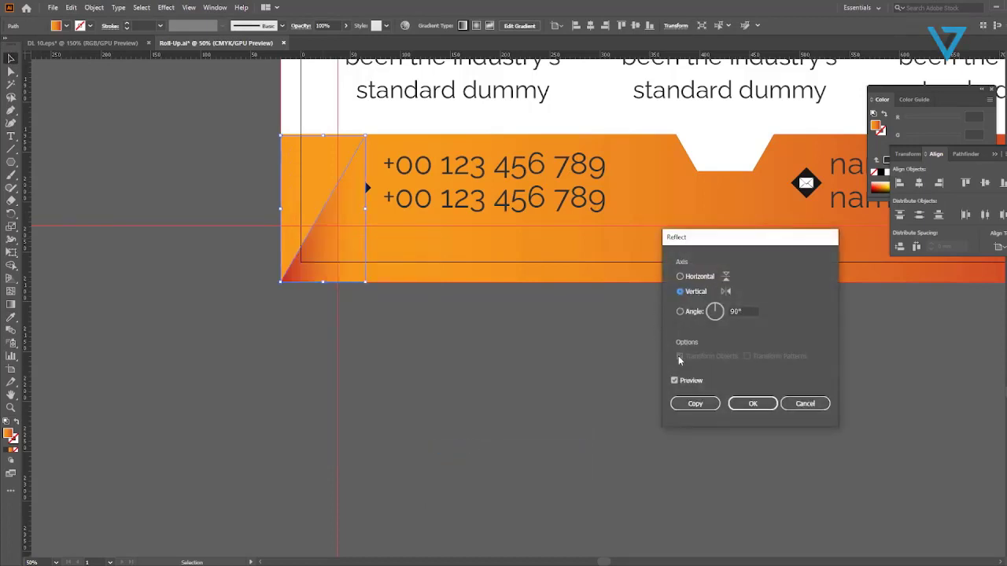
left_click(675, 381)
left_click(676, 381)
left_click(674, 380)
left_click(674, 381)
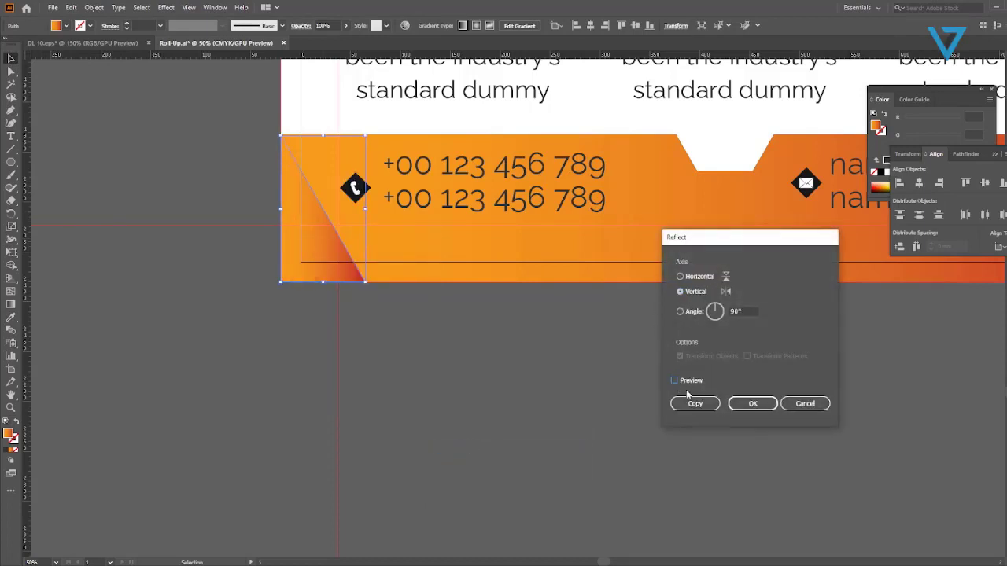
left_click(693, 403)
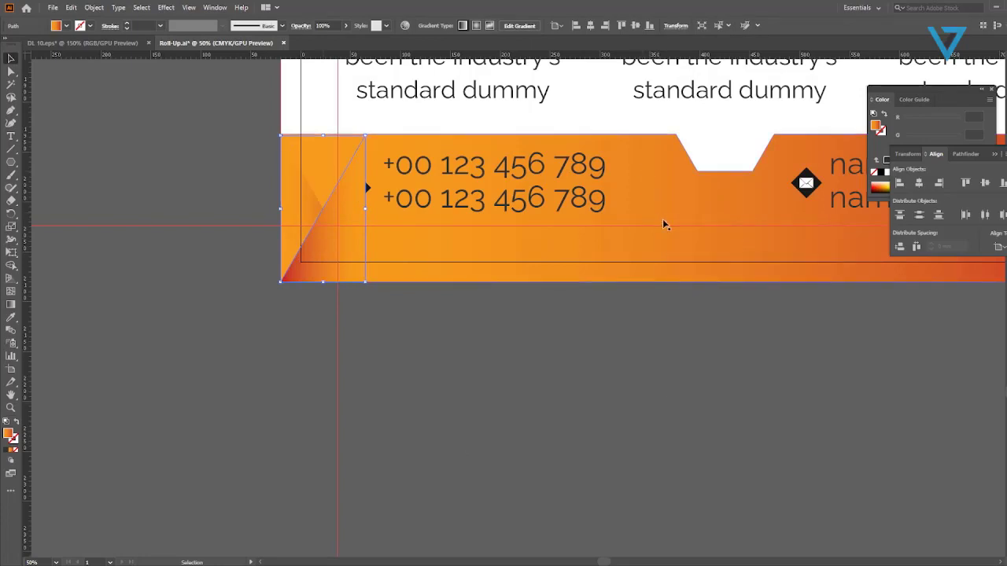
Align the mirrored triangle with the right edge of the footer band, using the band as the key object.
left_click(655, 170)
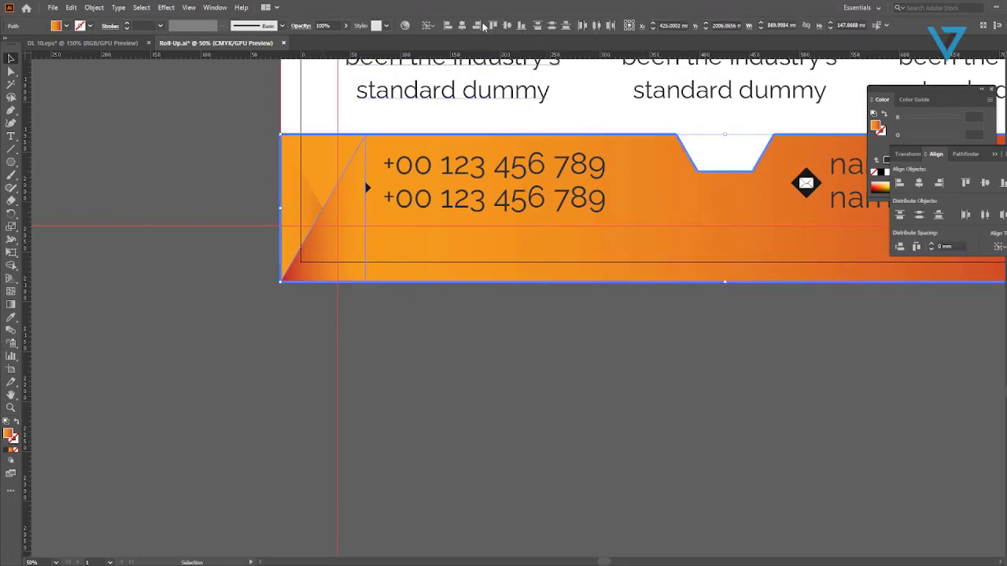
left_click(478, 26)
left_click(626, 388)
scroll(626, 388, "down", 1)
left_click_drag(818, 426, 443, 387)
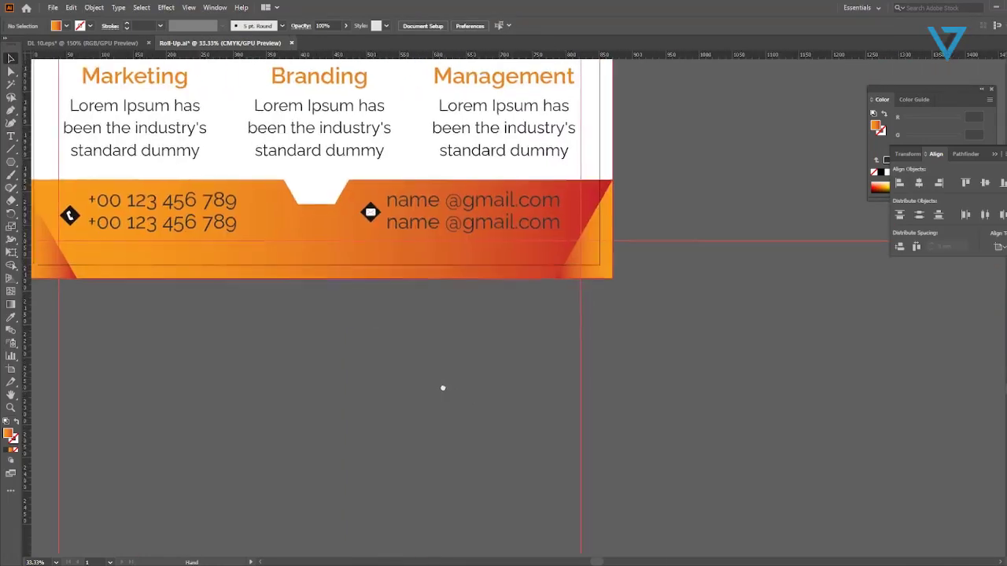
Reverse the gradient of the mirrored triangle at the footer's right end.
left_click(585, 260)
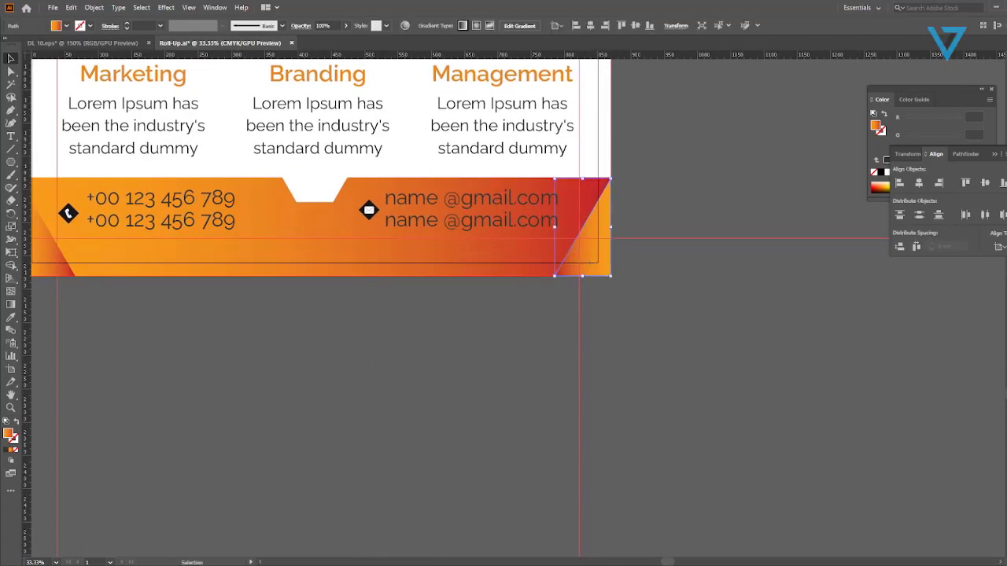
left_click(1006, 245)
left_click(899, 300)
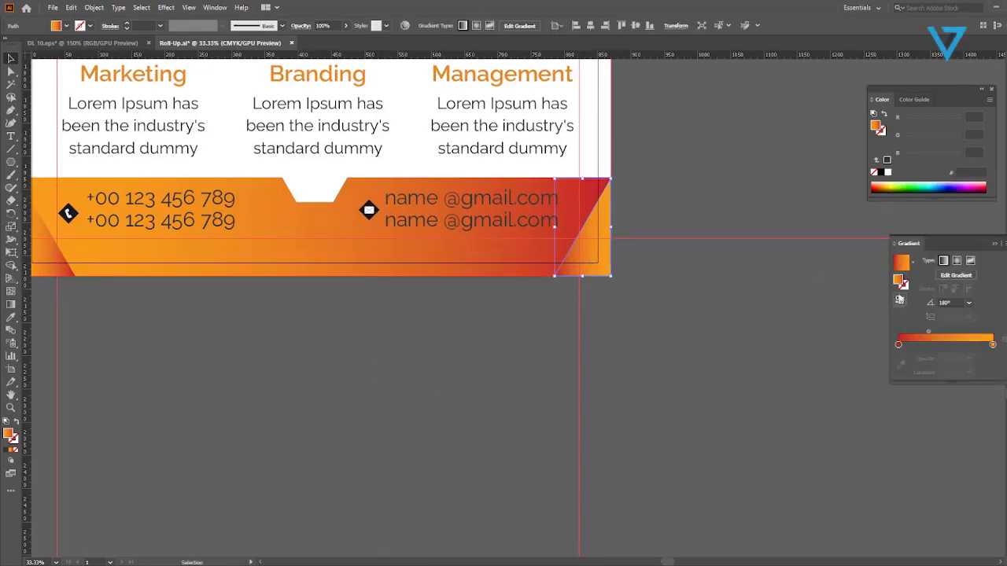
left_click(732, 355)
scroll(404, 407, "down", 1)
left_click_drag(405, 407, 510, 342)
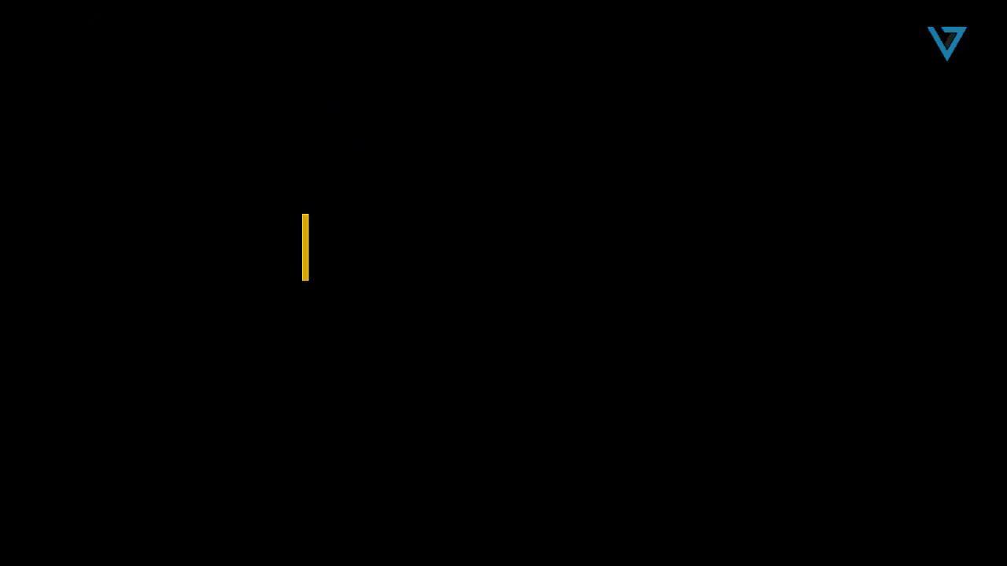